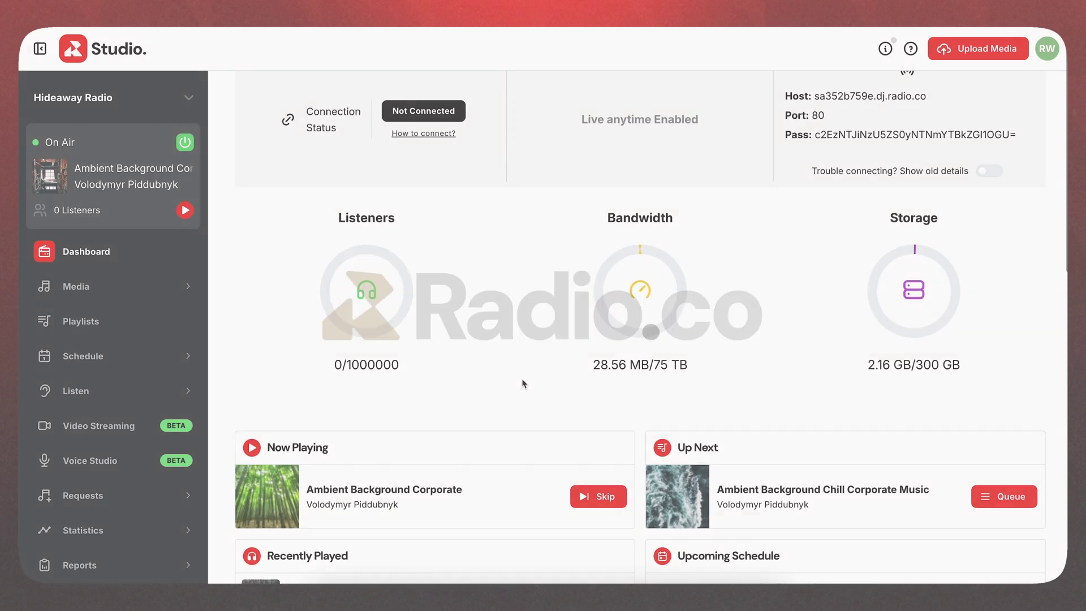
# Step: Add Wednesday to the event's days and put Don't Stop Believin' at the sequence start
pyautogui.scroll(-5, 523, 383)
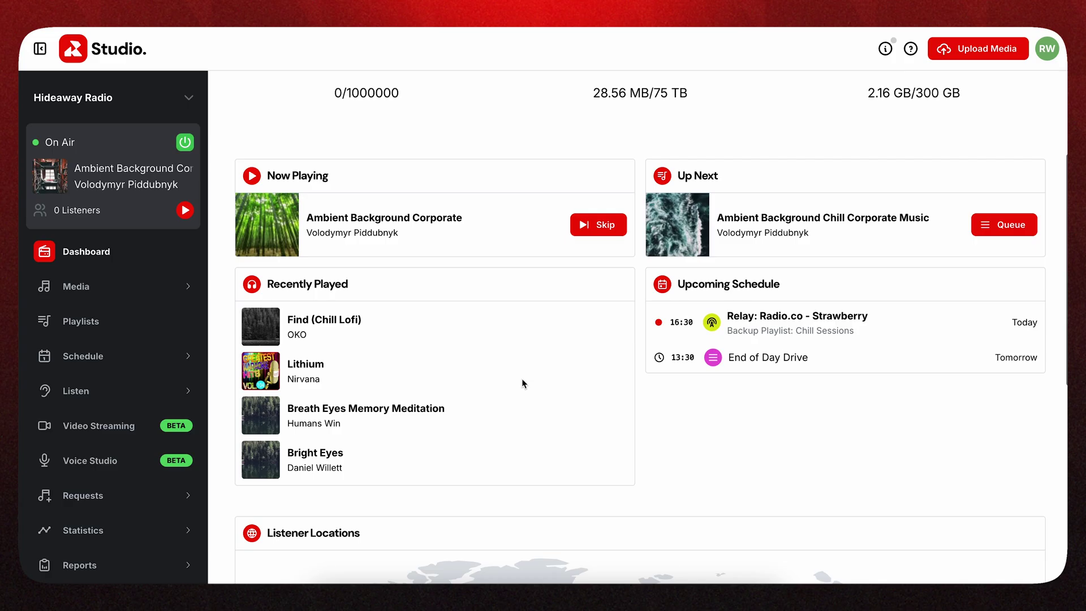
pyautogui.scroll(-8, 524, 384)
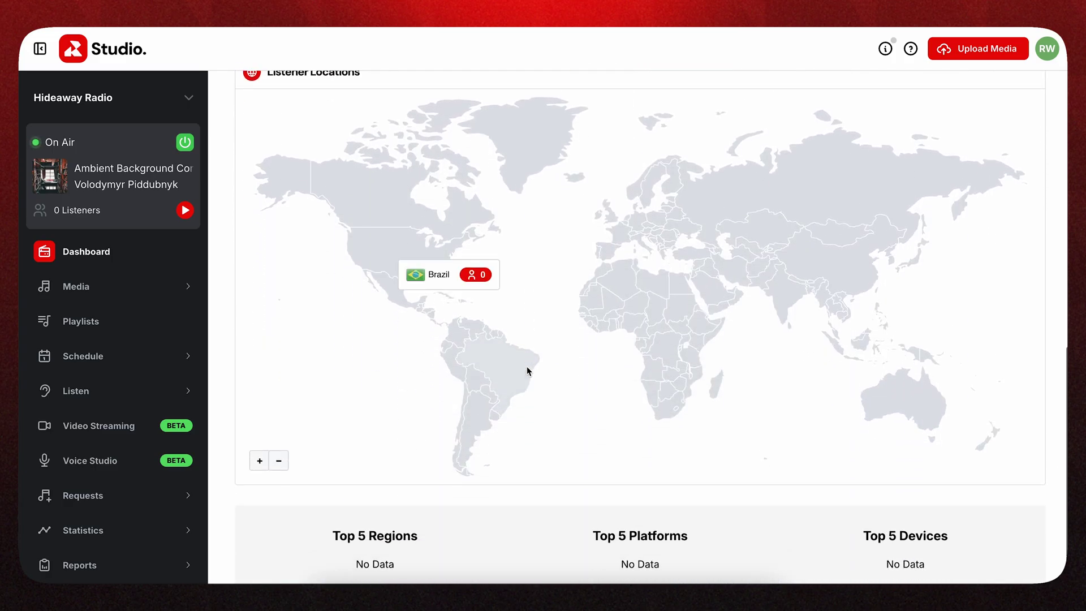
pyautogui.scroll(13, 527, 370)
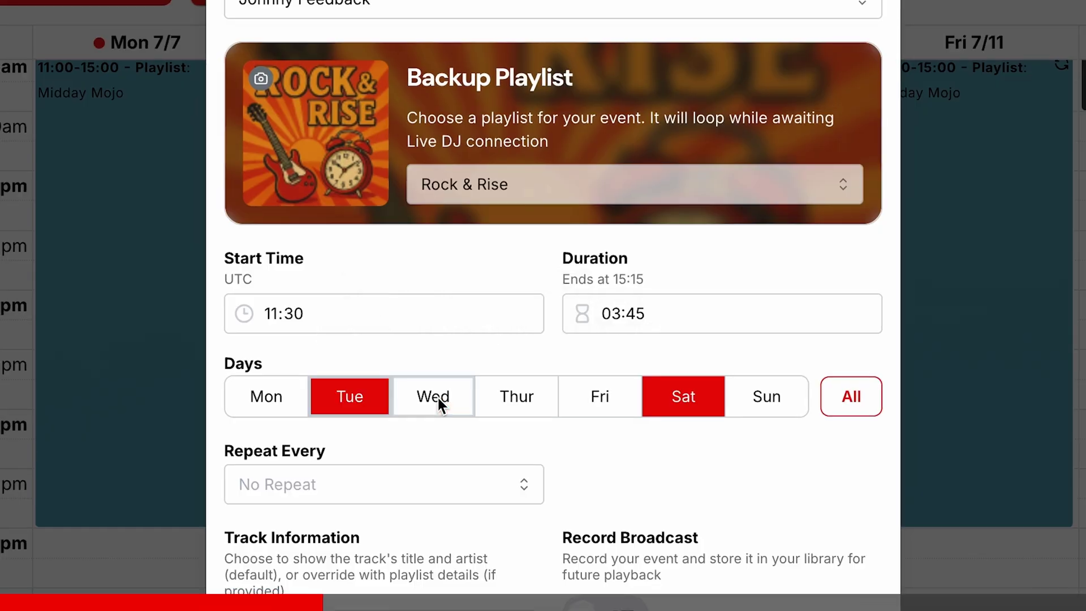
pyautogui.click(447, 396)
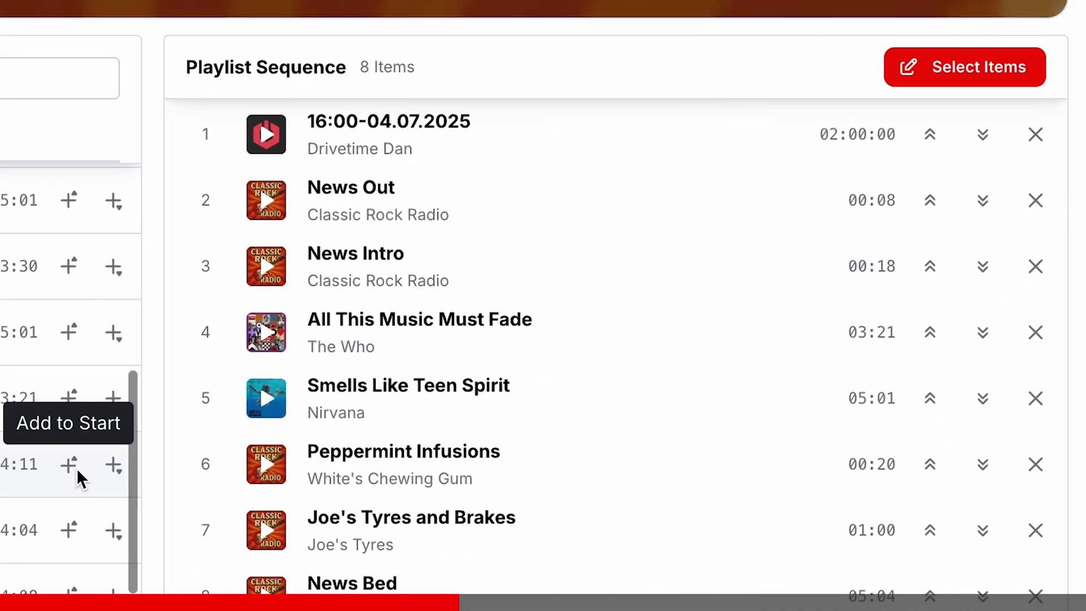
pyautogui.click(73, 460)
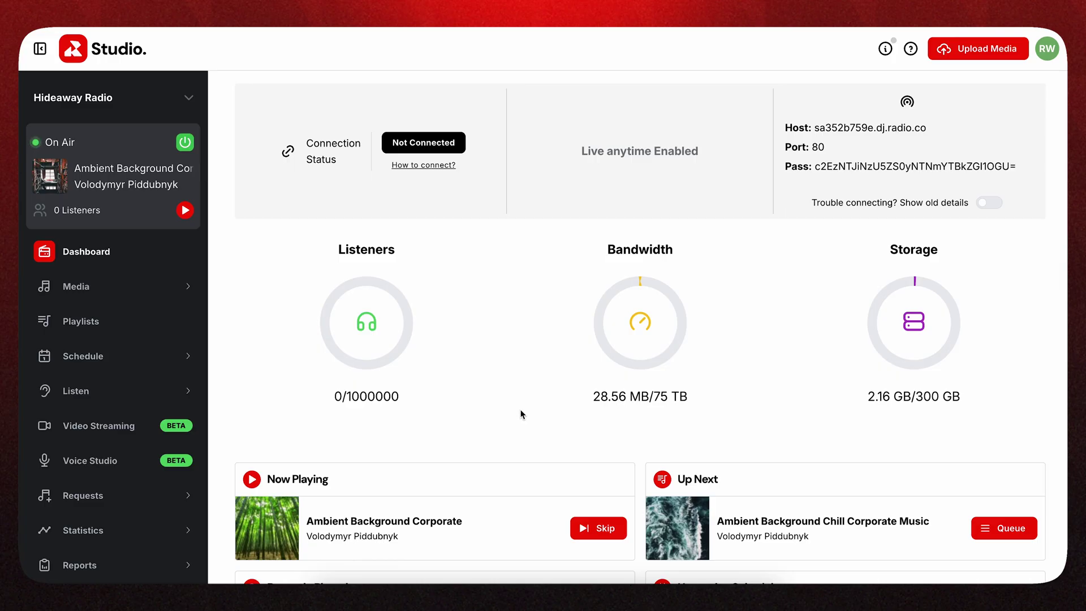
# Step: Browse the media library and playlists, then try the voice studio's recording and AI voice panels
pyautogui.click(63, 292)
pyautogui.scroll(-3, 73, 375)
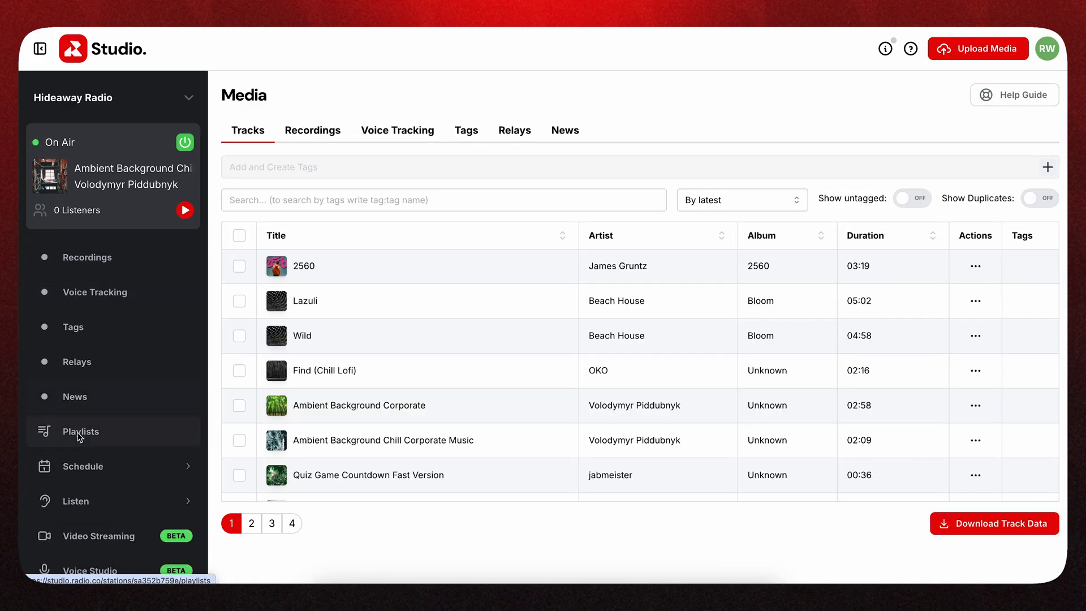
pyautogui.click(75, 432)
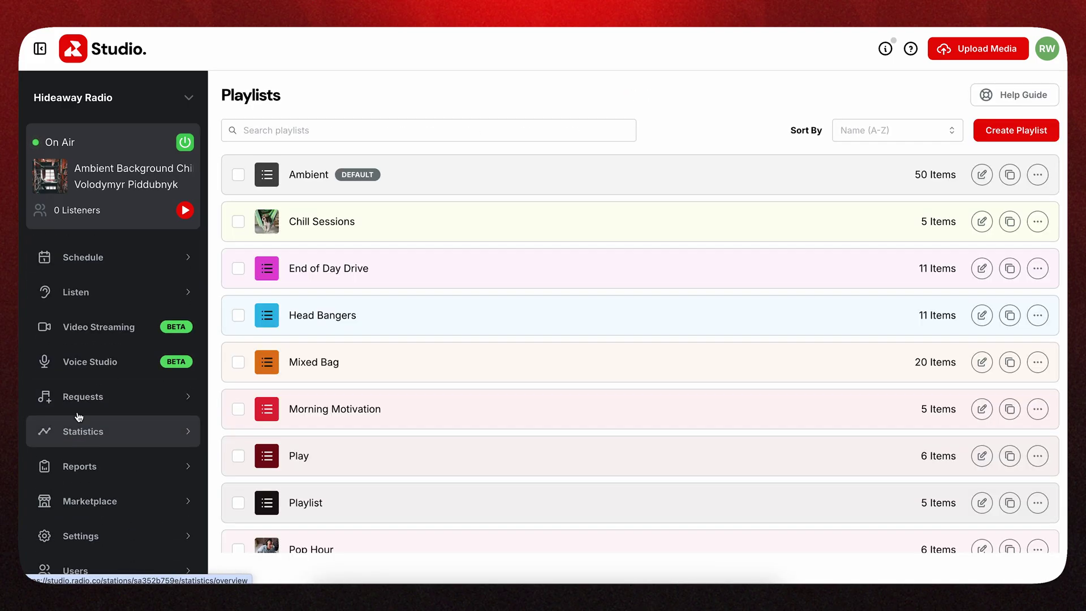
pyautogui.click(81, 363)
pyautogui.click(668, 403)
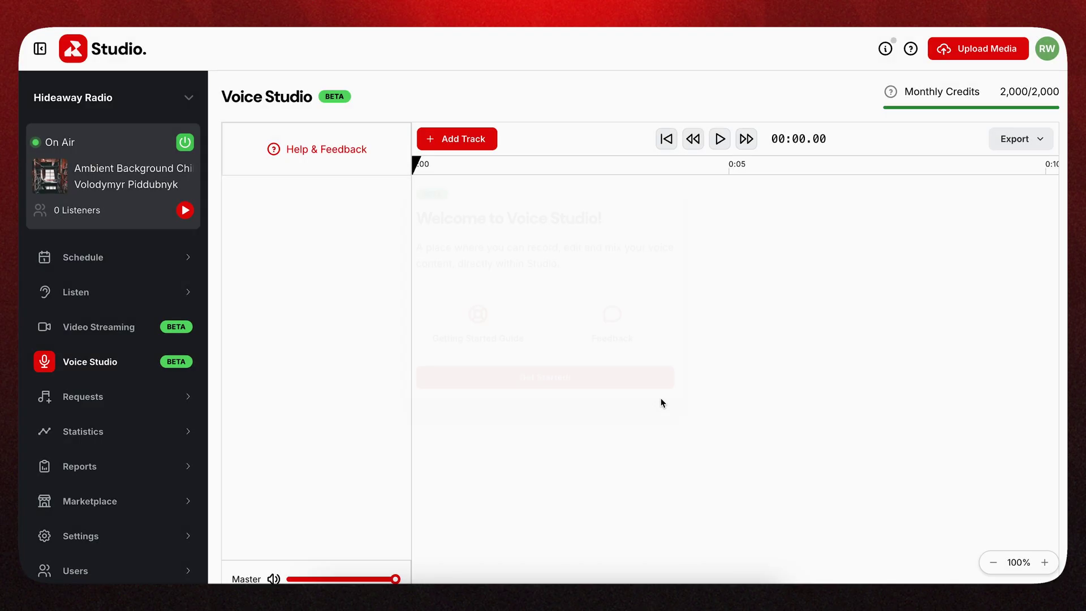
pyautogui.click(435, 141)
pyautogui.click(469, 176)
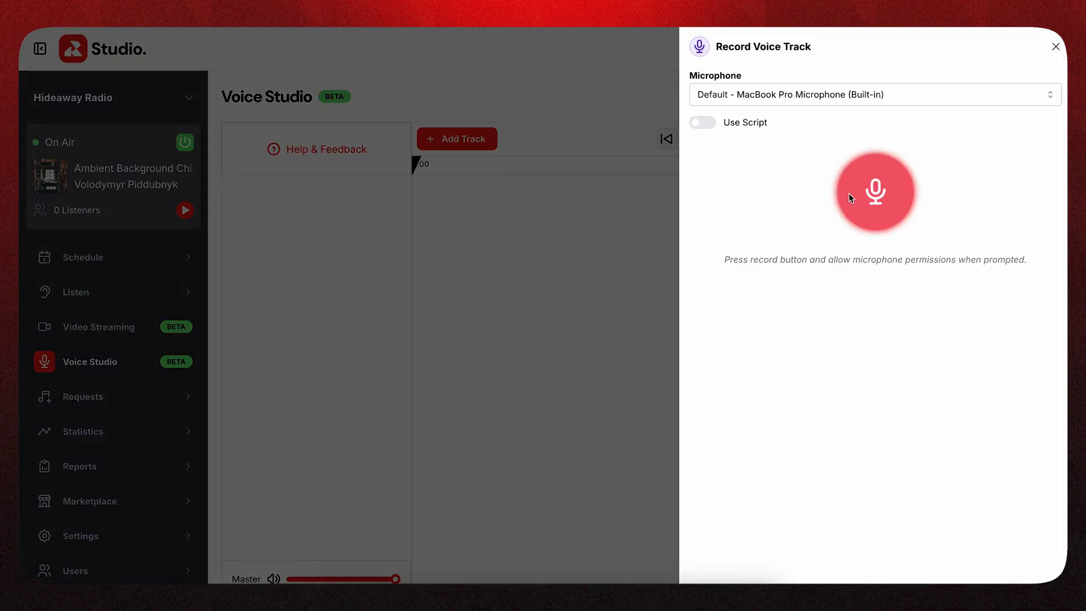
pyautogui.click(529, 268)
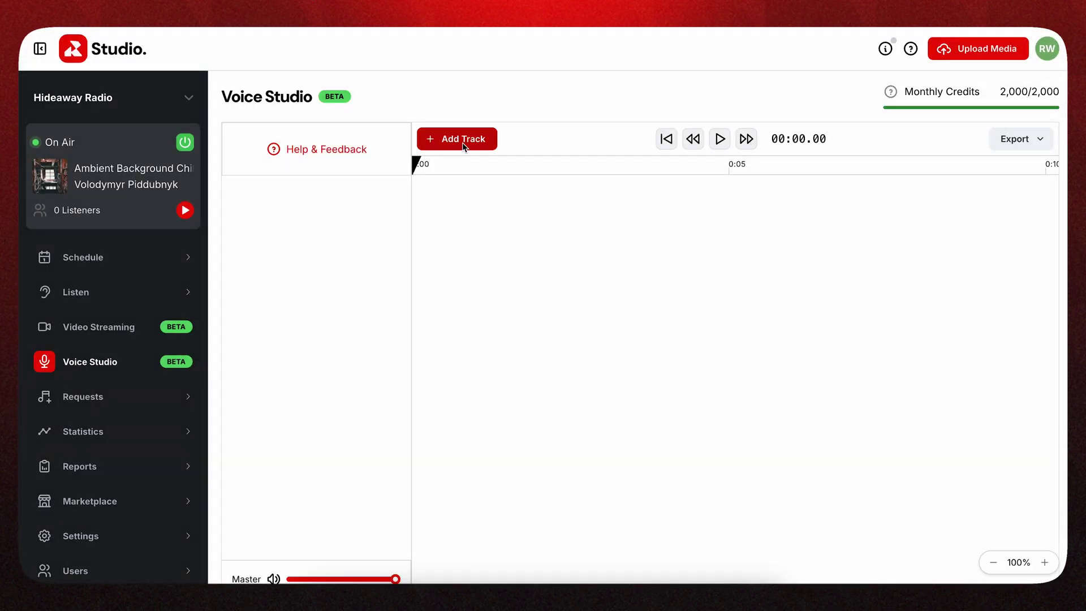
pyautogui.click(457, 139)
pyautogui.click(463, 192)
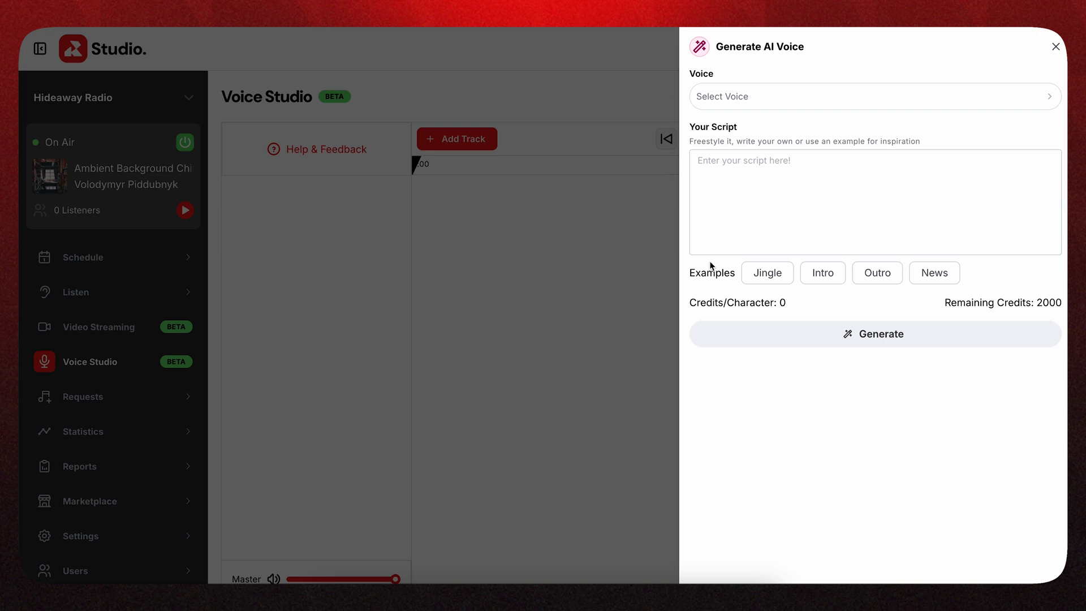
pyautogui.click(533, 183)
# Step: View track requests, the recently played report and marketplace add-ons, then return to the dashboard
pyautogui.click(121, 398)
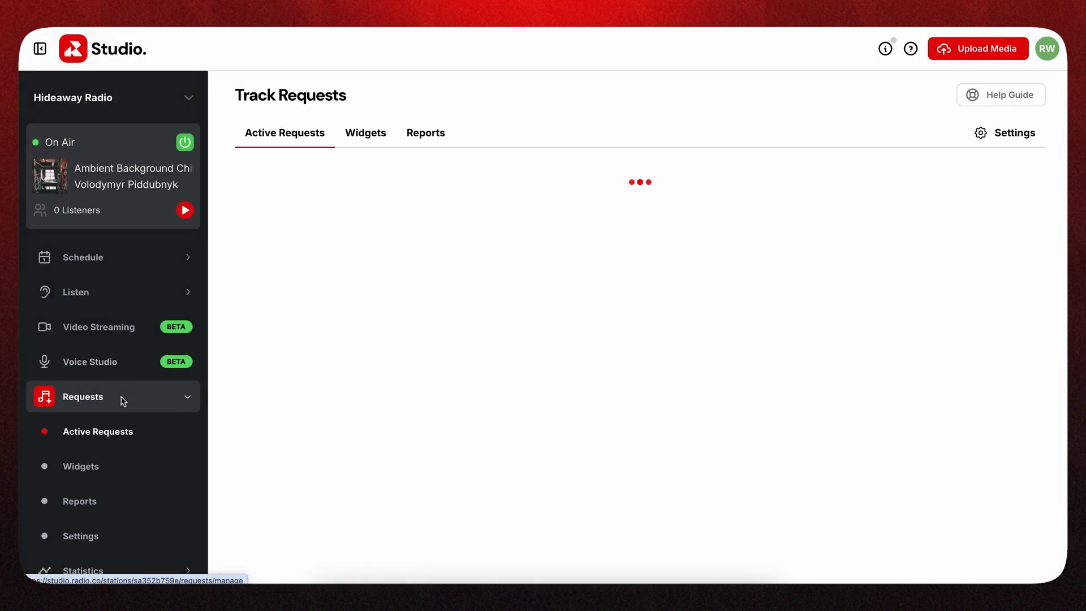
pyautogui.scroll(-4, 80, 449)
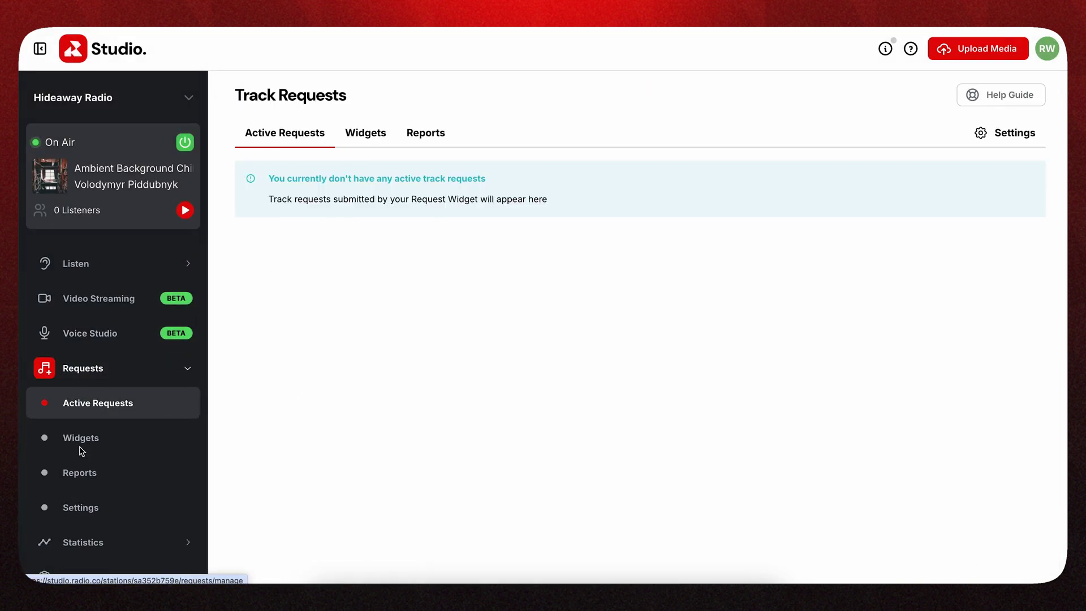
pyautogui.click(91, 478)
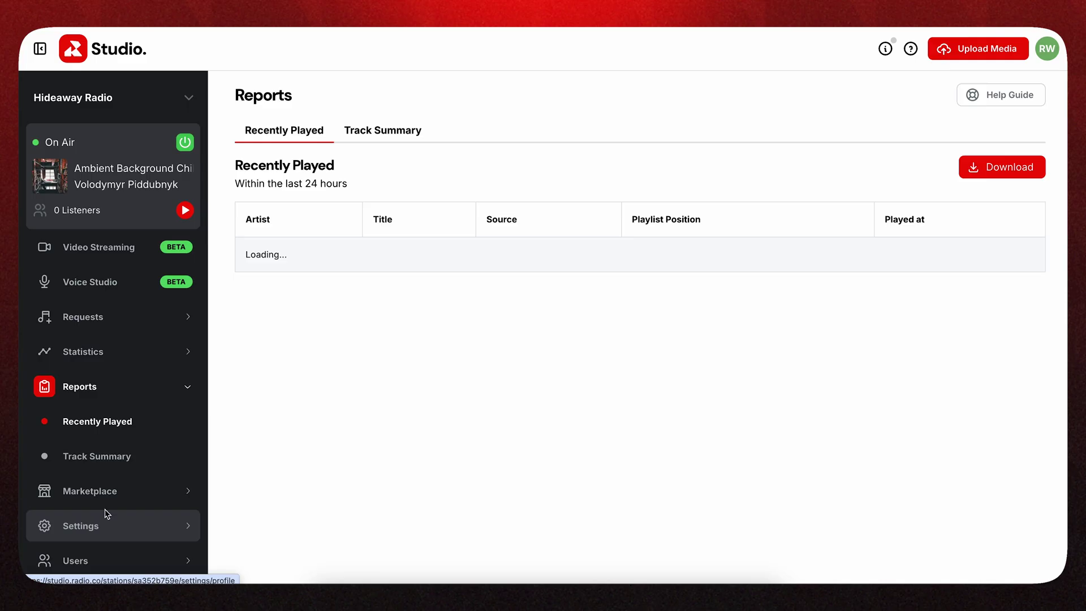
pyautogui.click(92, 490)
pyautogui.scroll(4, 73, 390)
pyautogui.click(85, 251)
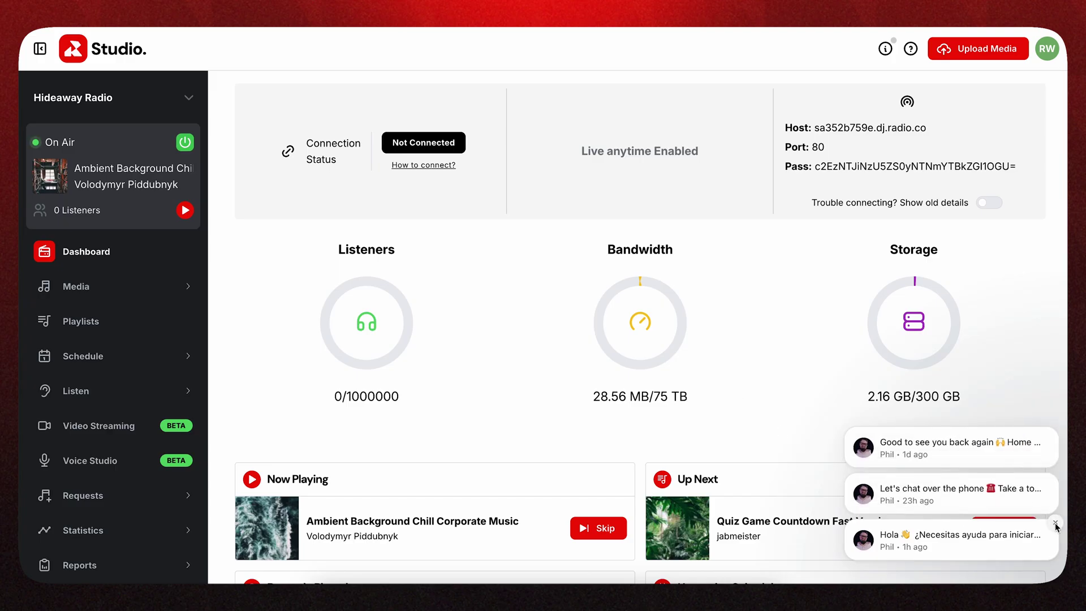
# Step: Dismiss all three support chat notification bubbles
pyautogui.click(1055, 522)
pyautogui.click(1055, 523)
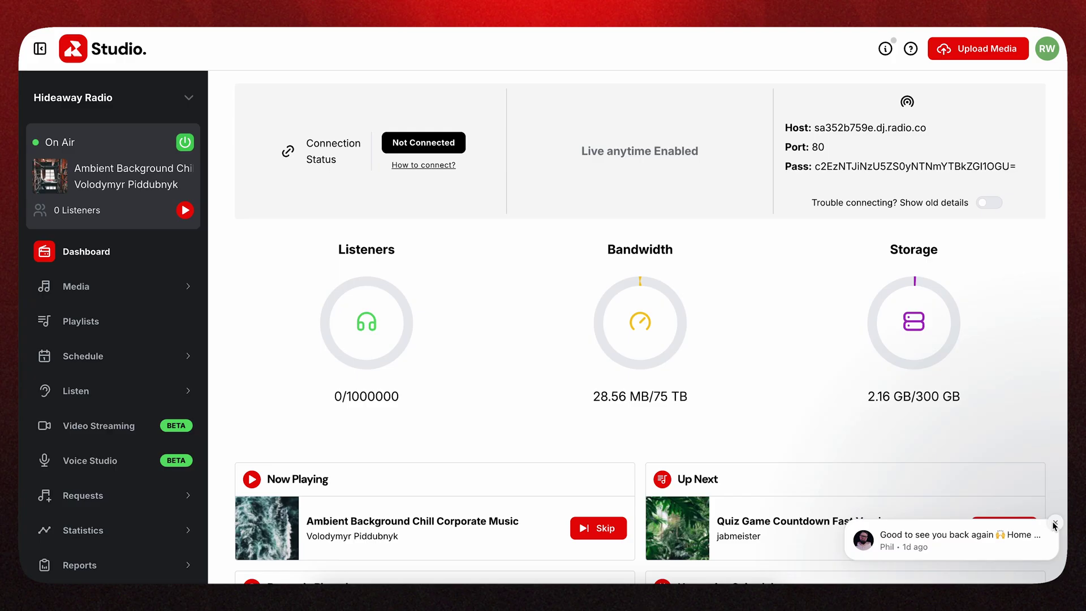
pyautogui.click(1055, 522)
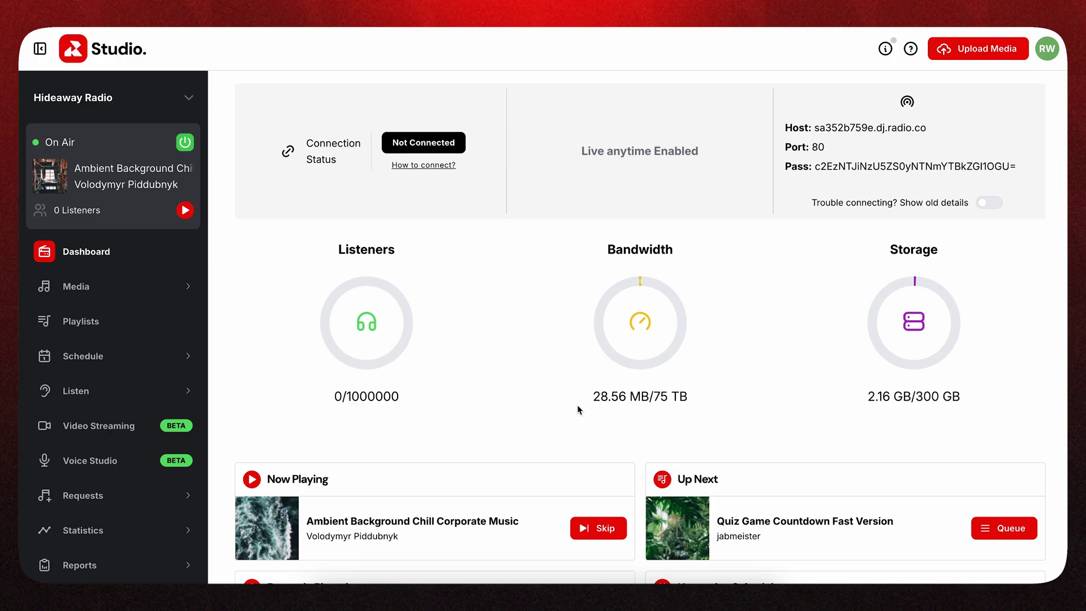
# Step: Highlight the Bandwidth and Storage headings and scroll through the dashboard
pyautogui.scroll(-1, 577, 405)
pyautogui.scroll(1, 577, 405)
pyautogui.click(318, 249)
pyautogui.moveTo(606, 250); pyautogui.dragTo(742, 258)
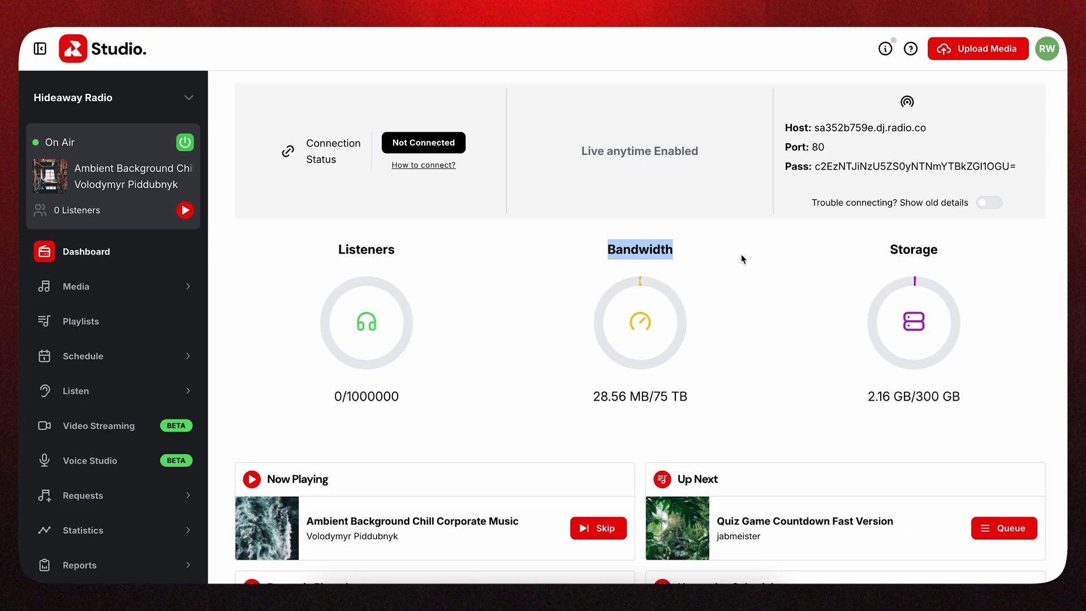
pyautogui.click(743, 259)
pyautogui.moveTo(880, 249); pyautogui.dragTo(932, 241)
pyautogui.click(781, 284)
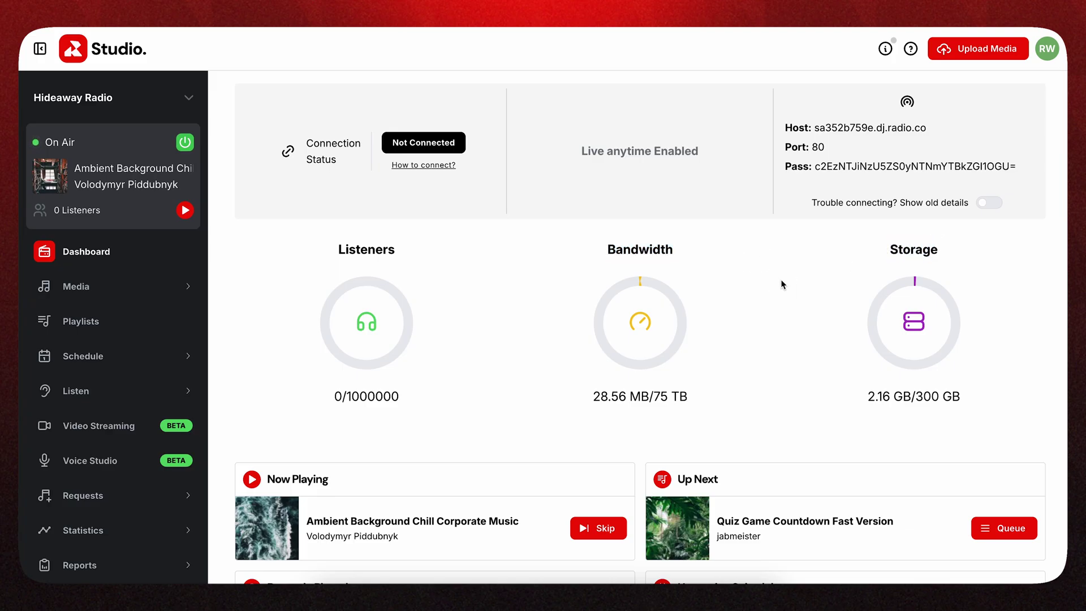
pyautogui.scroll(-6, 763, 367)
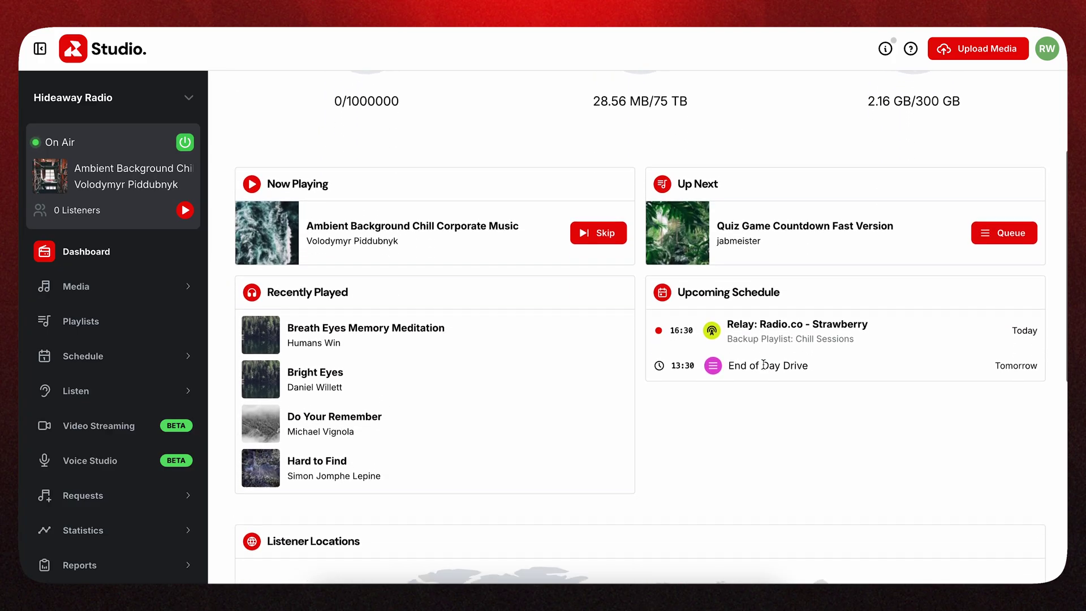
pyautogui.scroll(6, 763, 369)
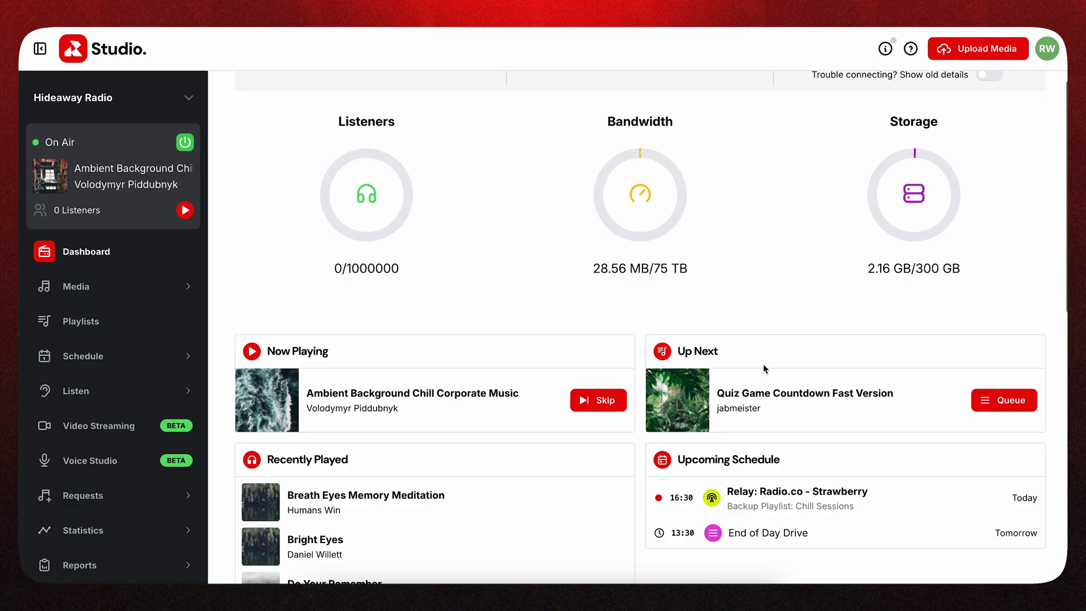
pyautogui.scroll(1, 763, 364)
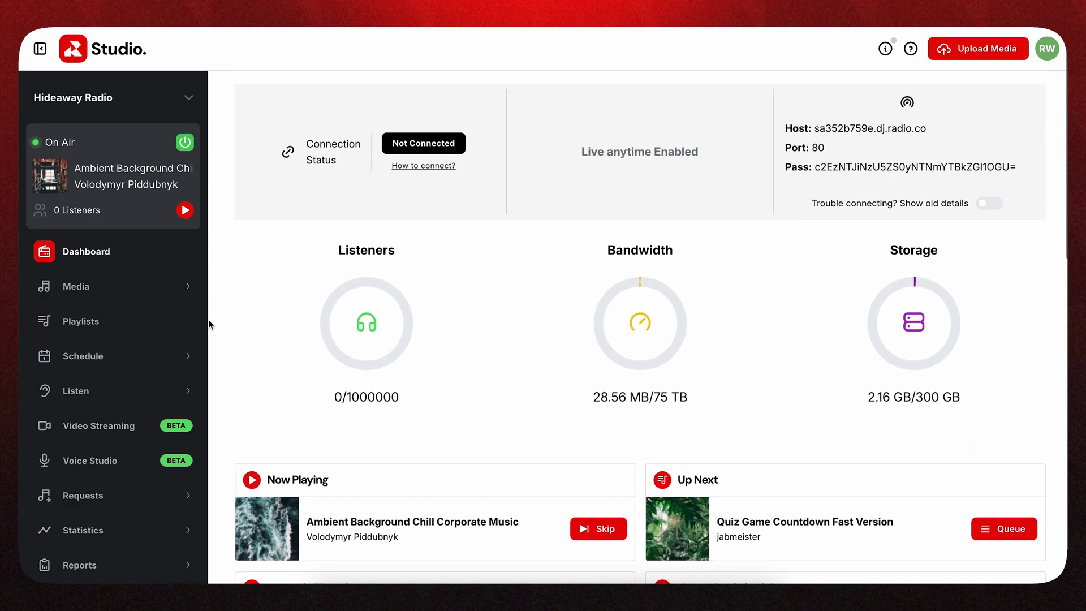
pyautogui.click(185, 143)
pyautogui.click(153, 122)
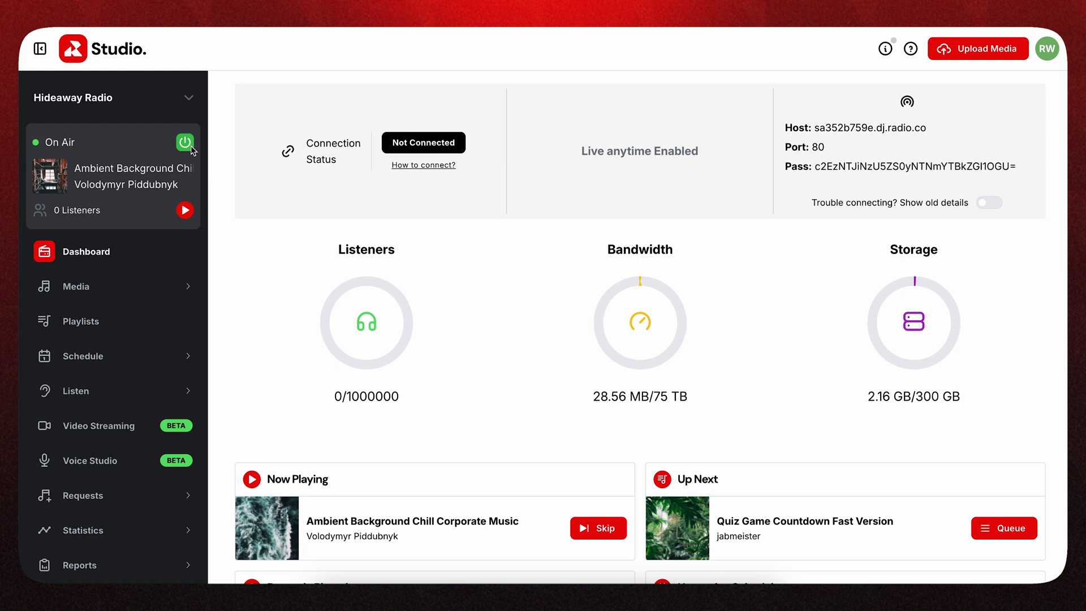
pyautogui.click(187, 145)
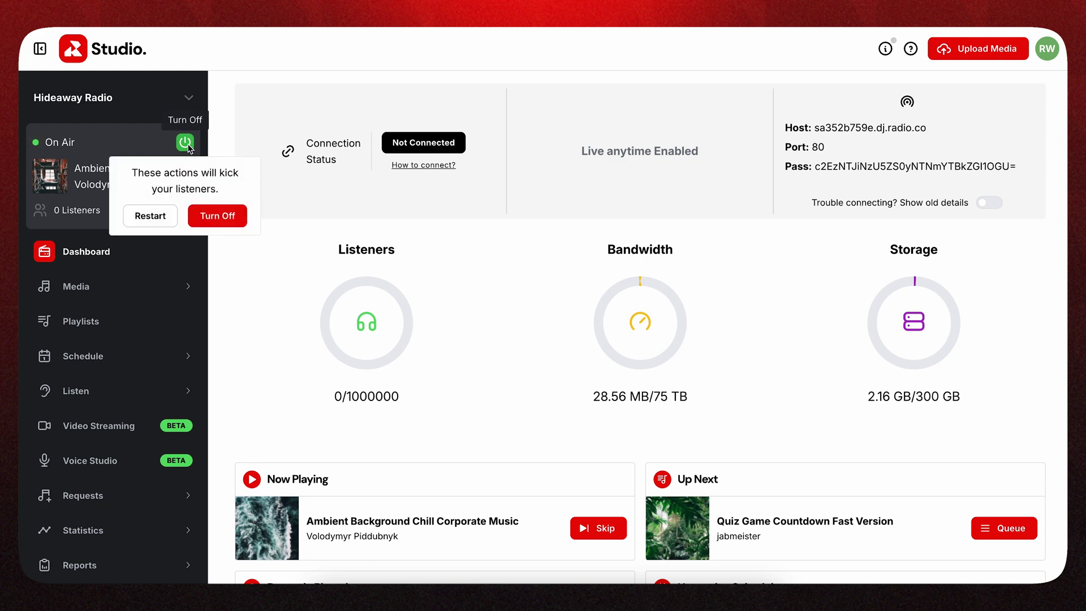
pyautogui.click(188, 144)
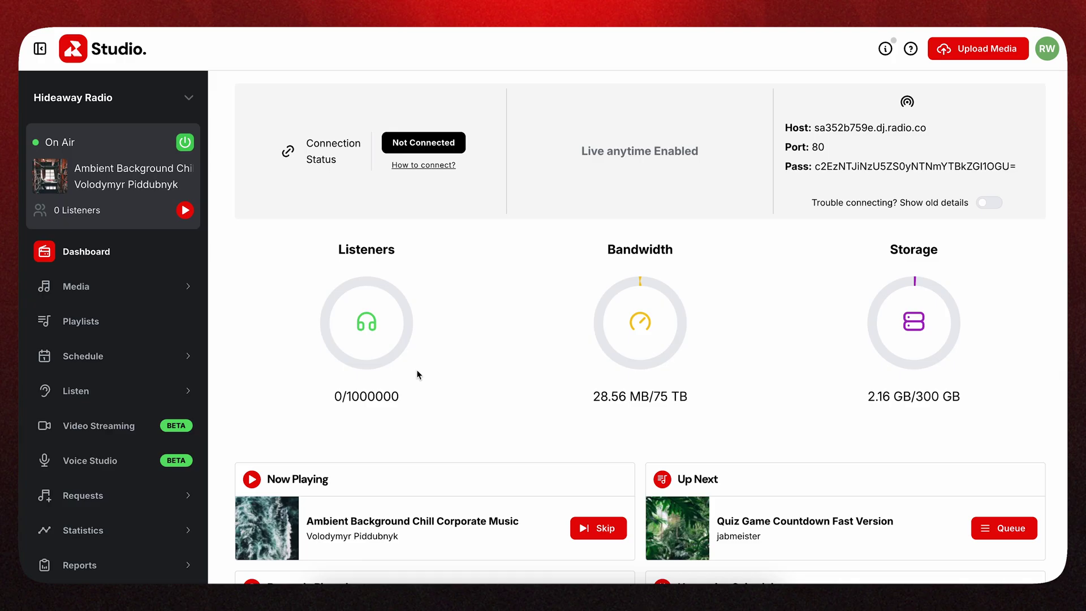
pyautogui.moveTo(80, 144); pyautogui.dragTo(53, 144)
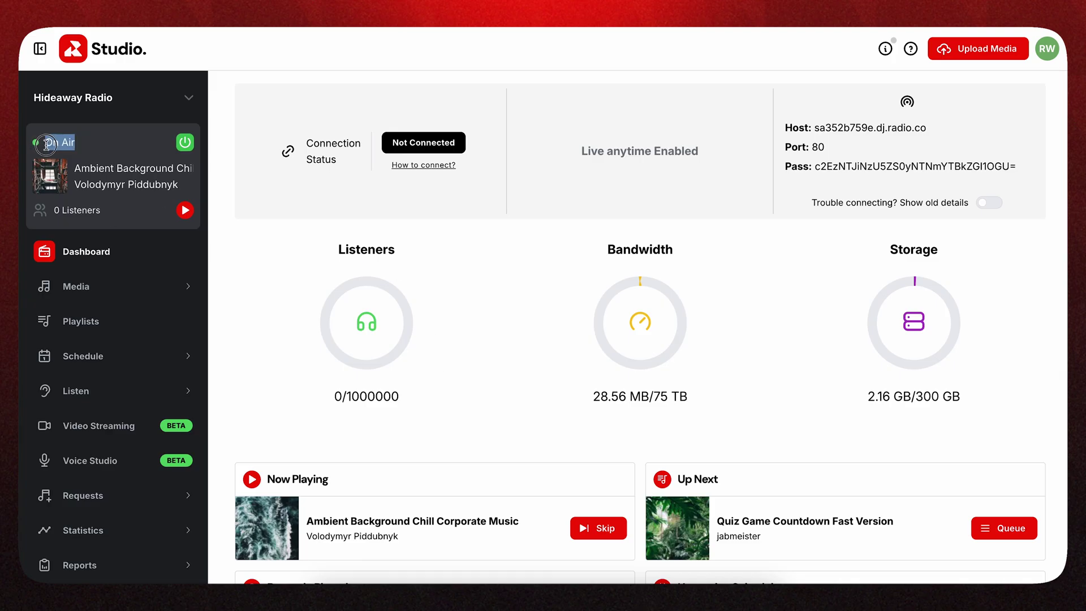
pyautogui.click(185, 143)
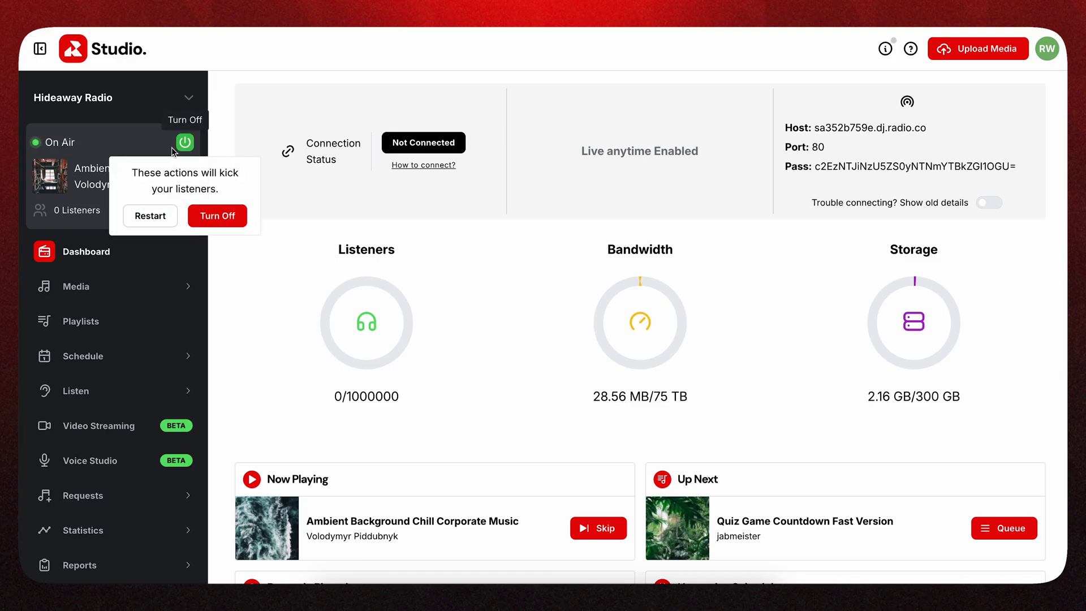
pyautogui.click(183, 143)
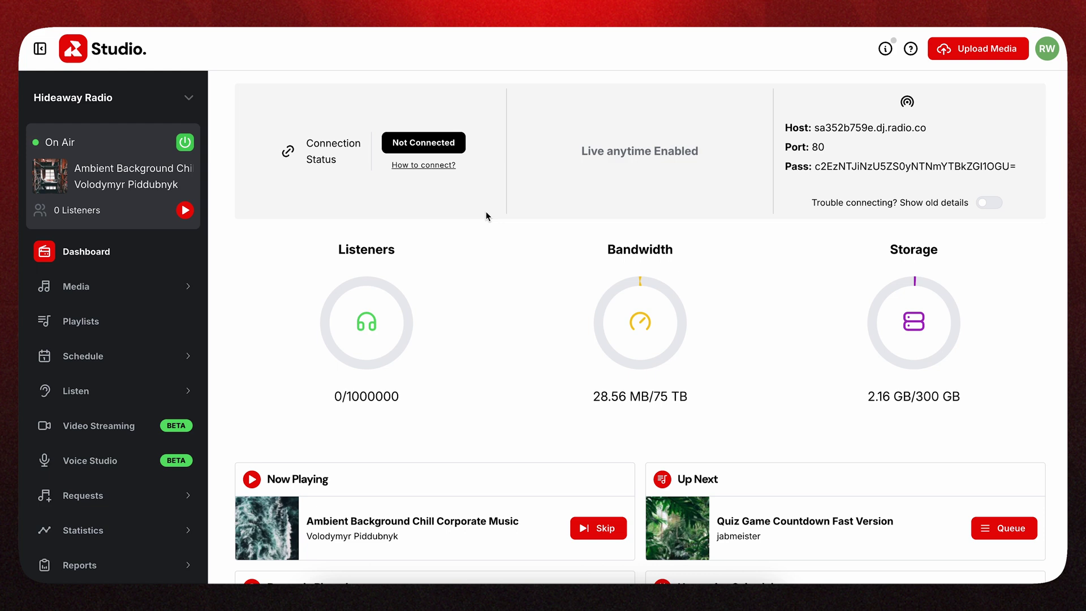
pyautogui.moveTo(473, 142); pyautogui.dragTo(368, 143)
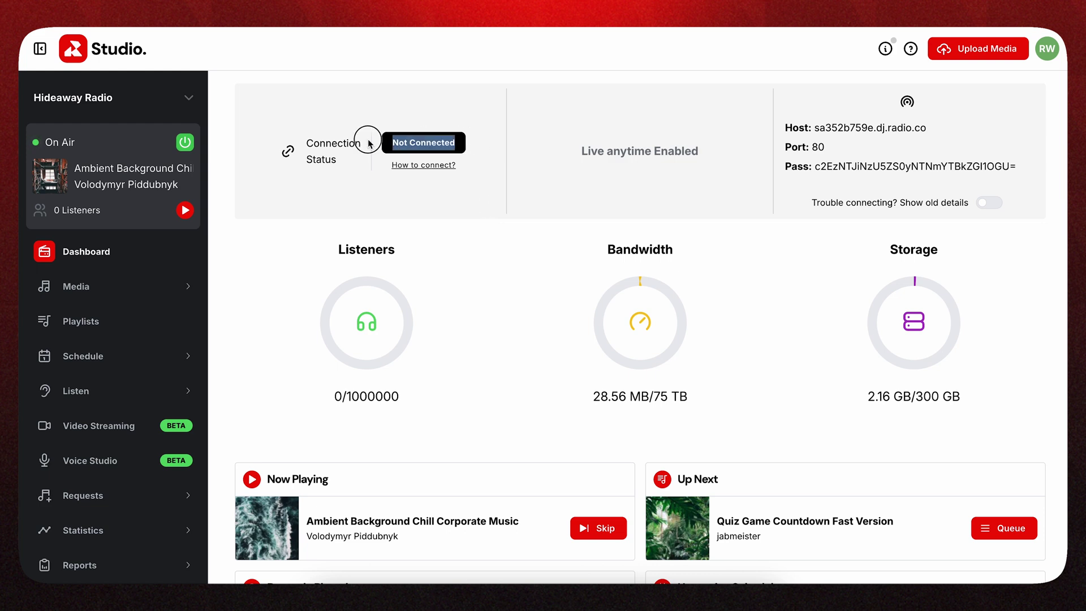
pyautogui.click(469, 140)
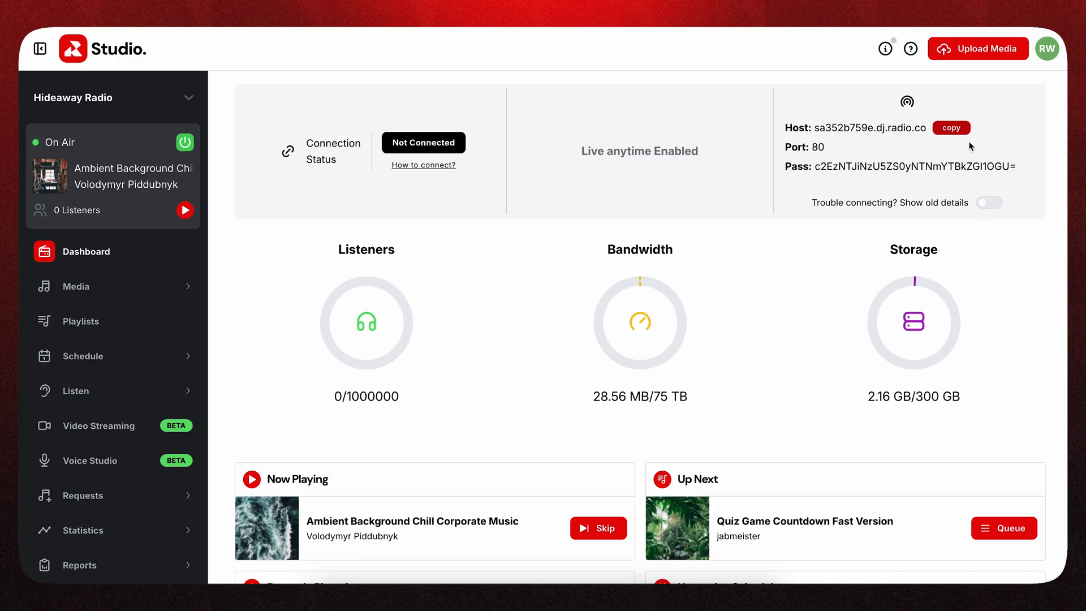
pyautogui.moveTo(463, 152); pyautogui.dragTo(392, 148)
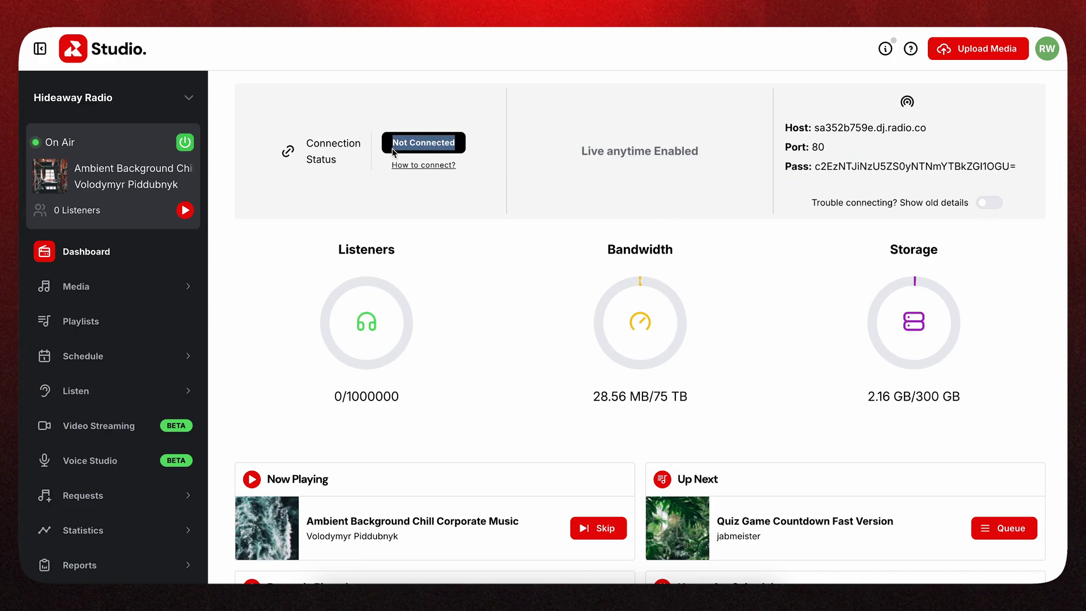
pyautogui.click(469, 131)
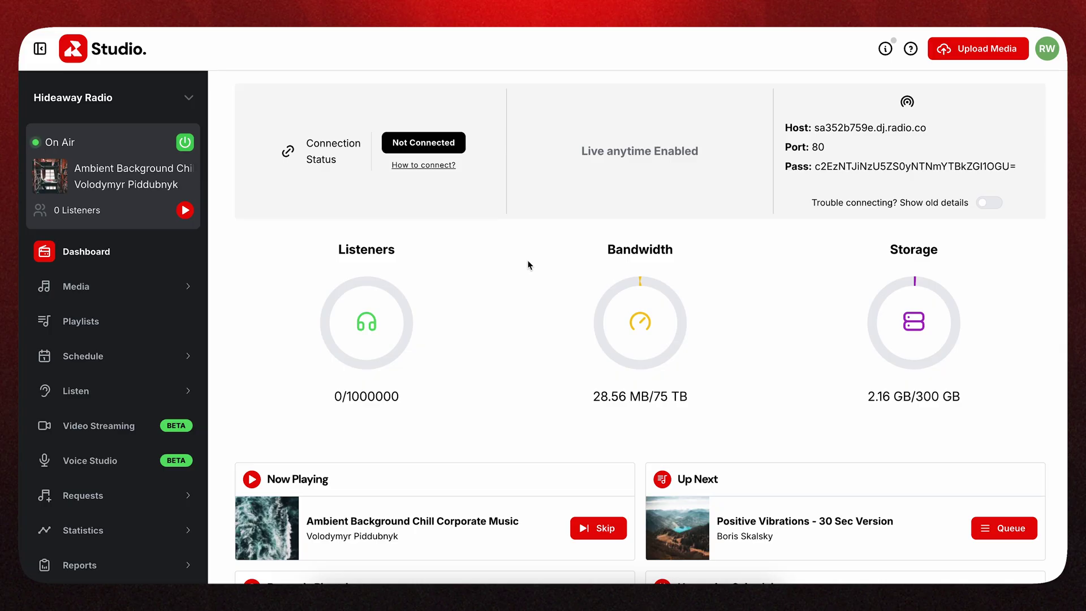
# Step: Open Upload Media and toggle 'Add tag(s) to media' on, then back off
pyautogui.click(994, 55)
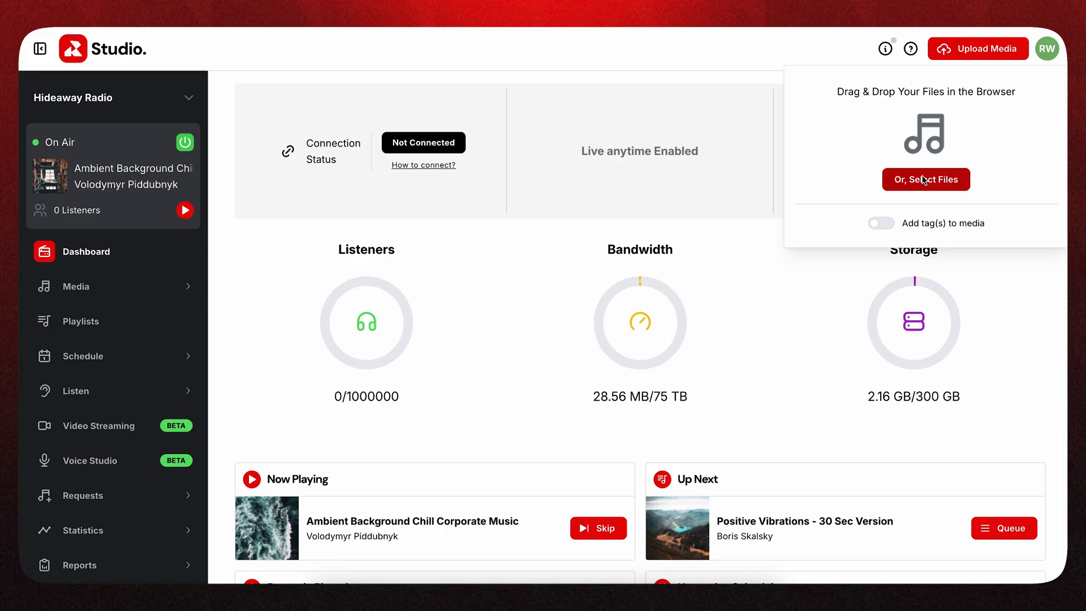
pyautogui.click(881, 224)
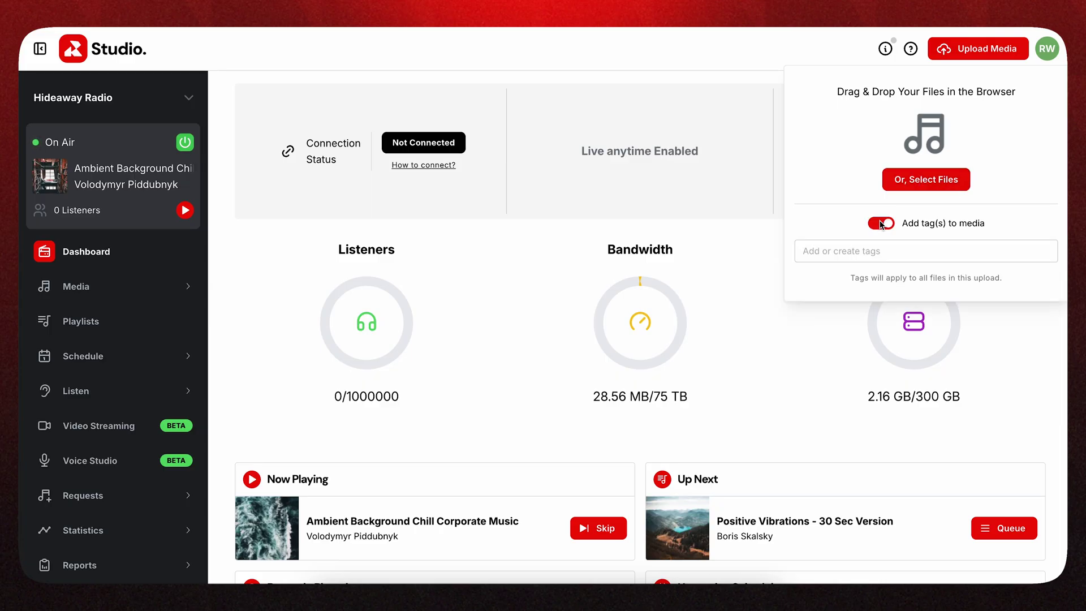
pyautogui.click(882, 224)
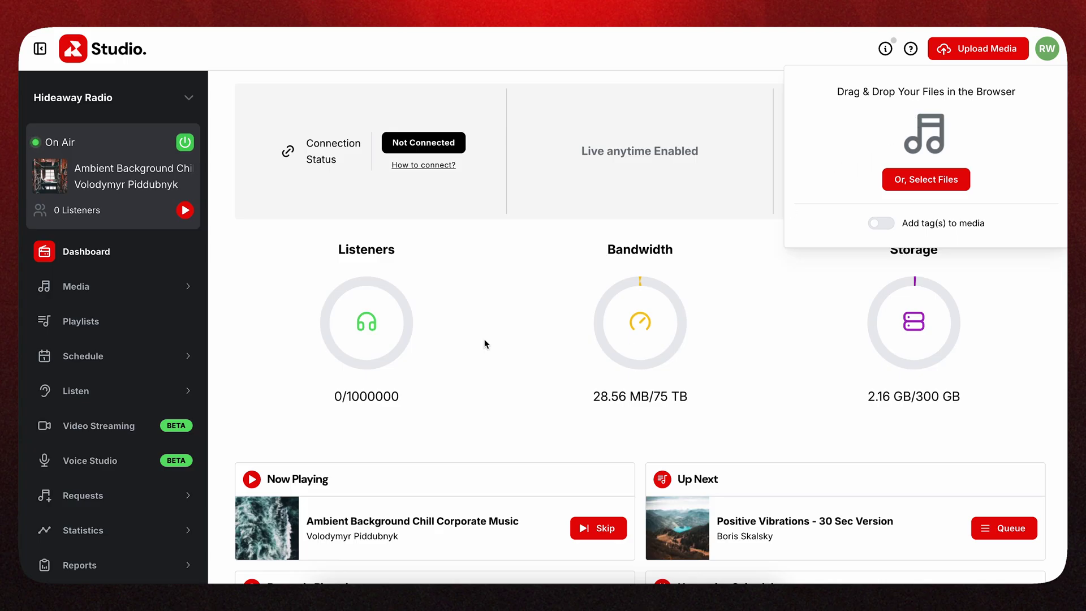
# Step: Open the Media tracks list, scroll through it, and select then deselect all tracks
pyautogui.click(70, 295)
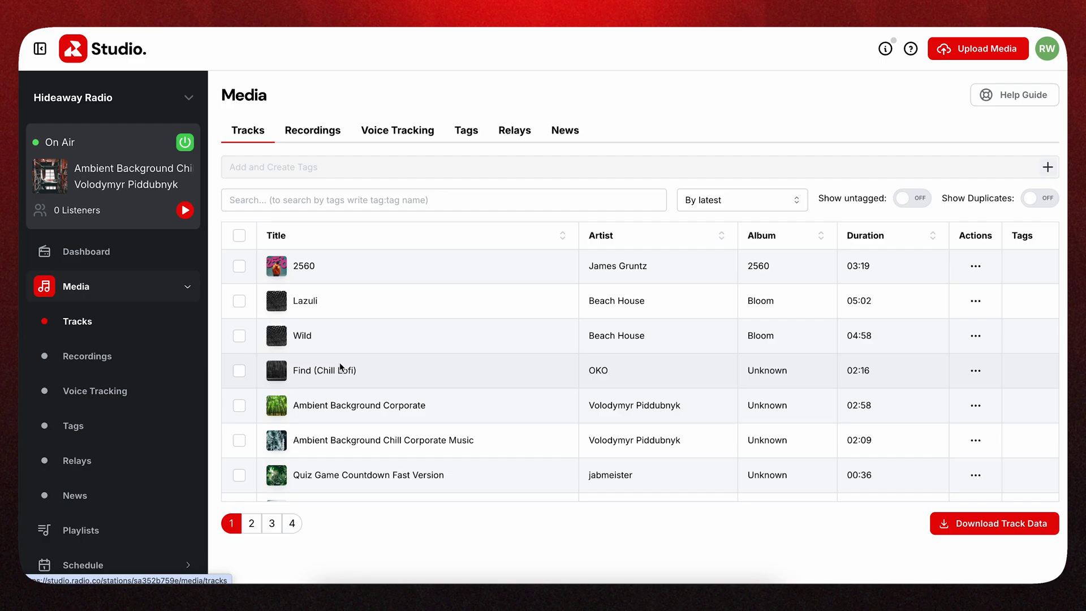
pyautogui.scroll(-3, 339, 367)
pyautogui.scroll(-2, 340, 366)
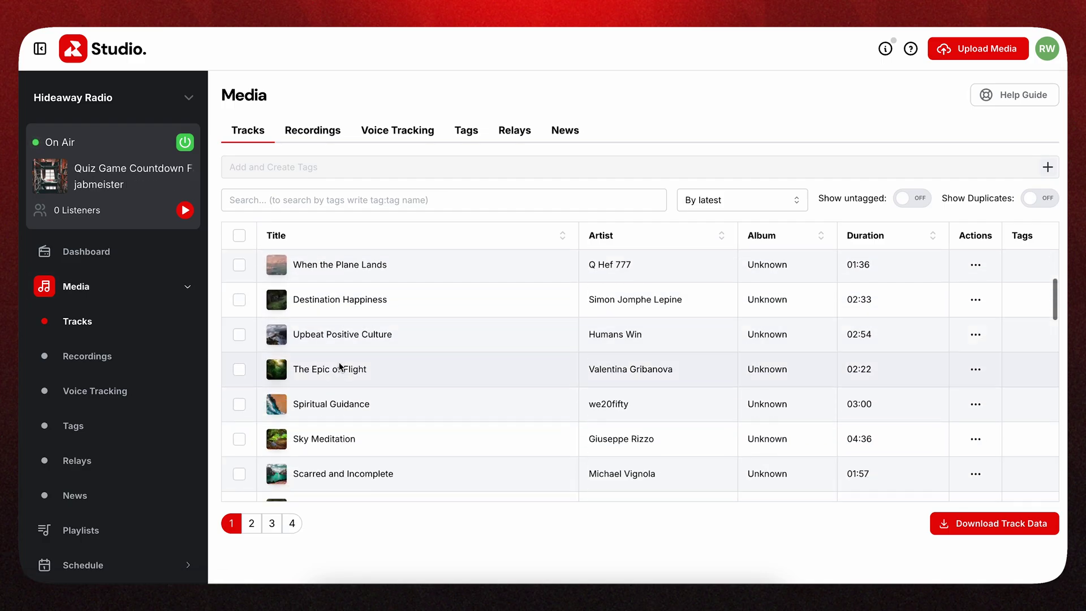
pyautogui.scroll(-5, 340, 366)
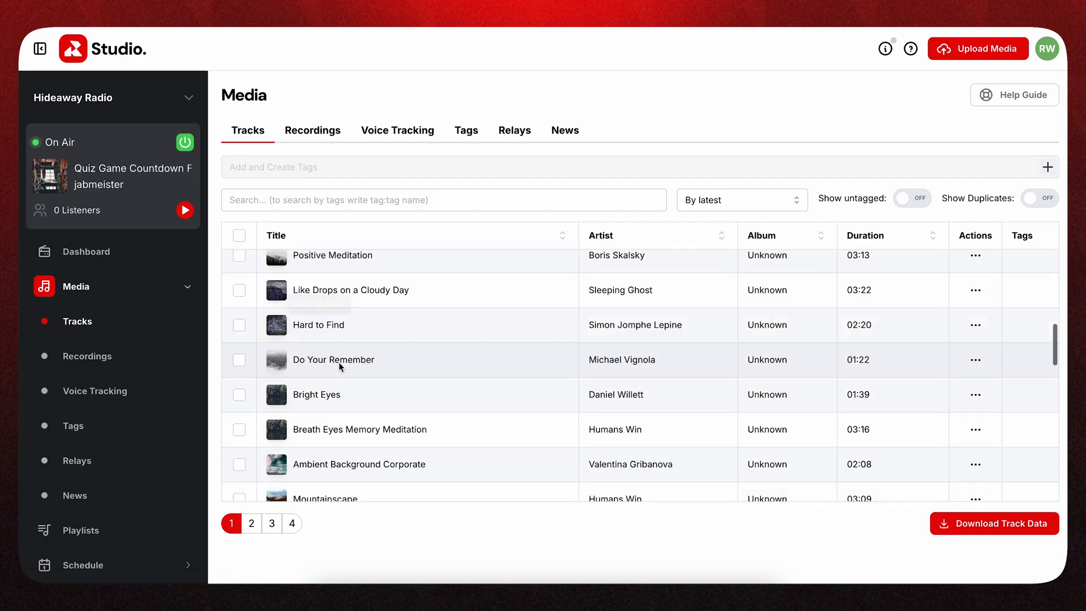
pyautogui.scroll(-2, 341, 367)
pyautogui.scroll(10, 339, 366)
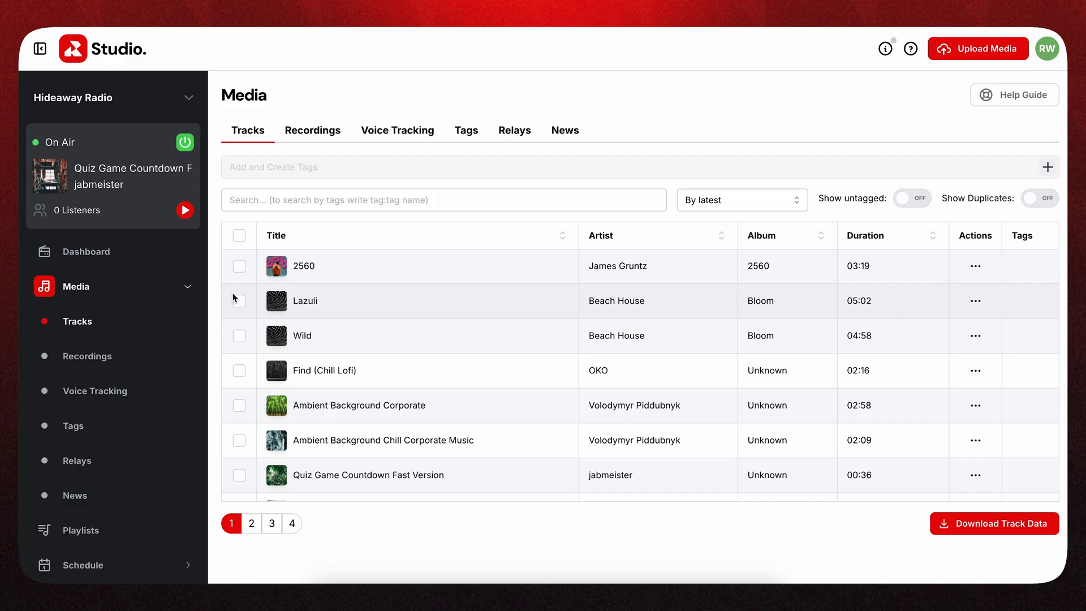
pyautogui.click(239, 235)
pyautogui.click(238, 236)
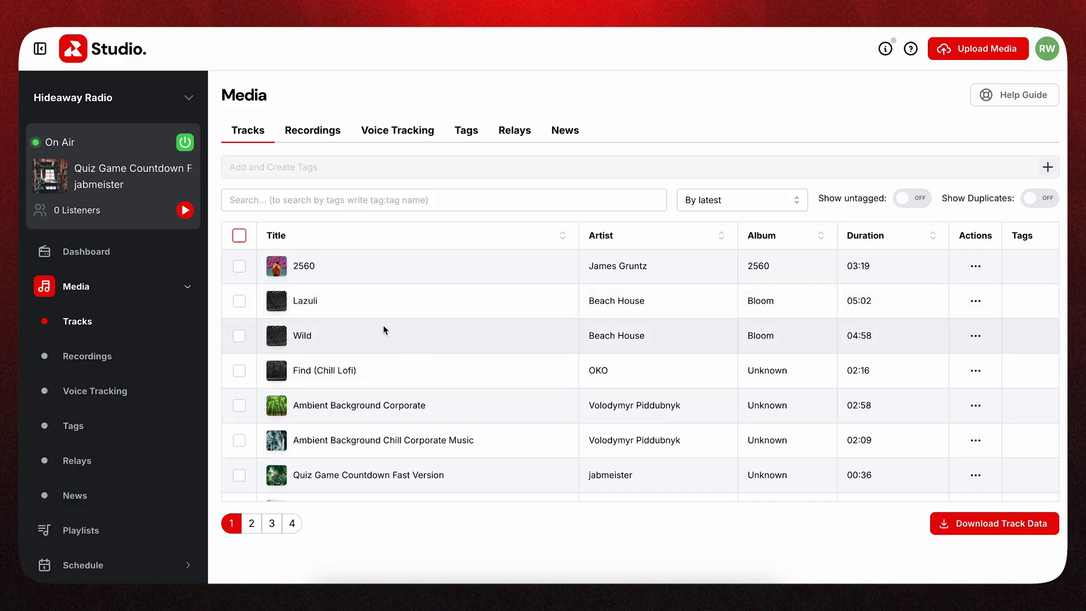
# Step: Filter by the 2009 tag, return to Tracks, and tick then untick 2560 and Lazuli
pyautogui.click(469, 135)
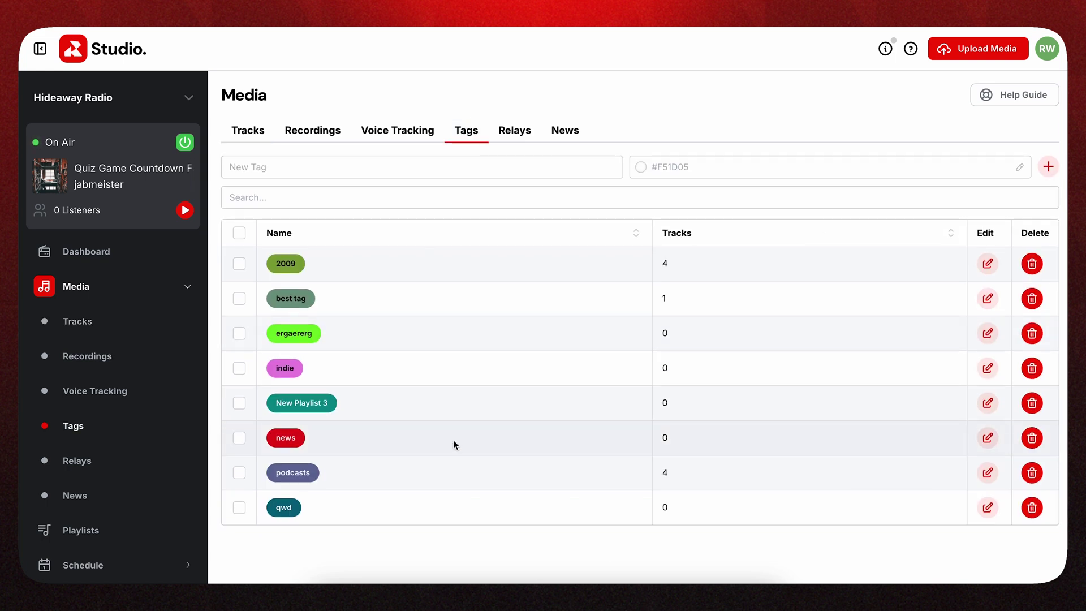
pyautogui.click(286, 263)
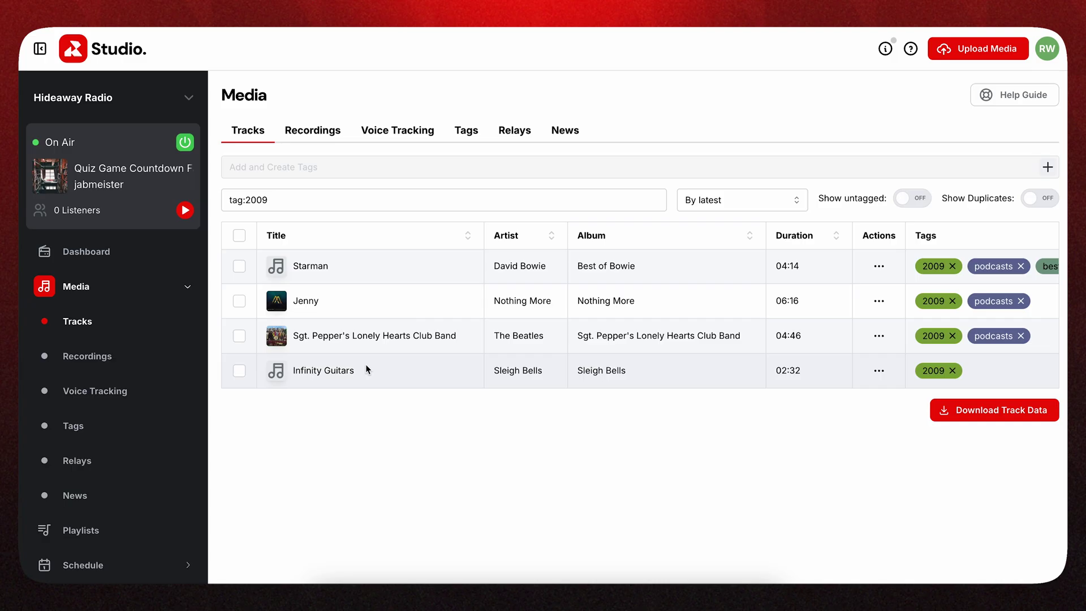
pyautogui.click(472, 126)
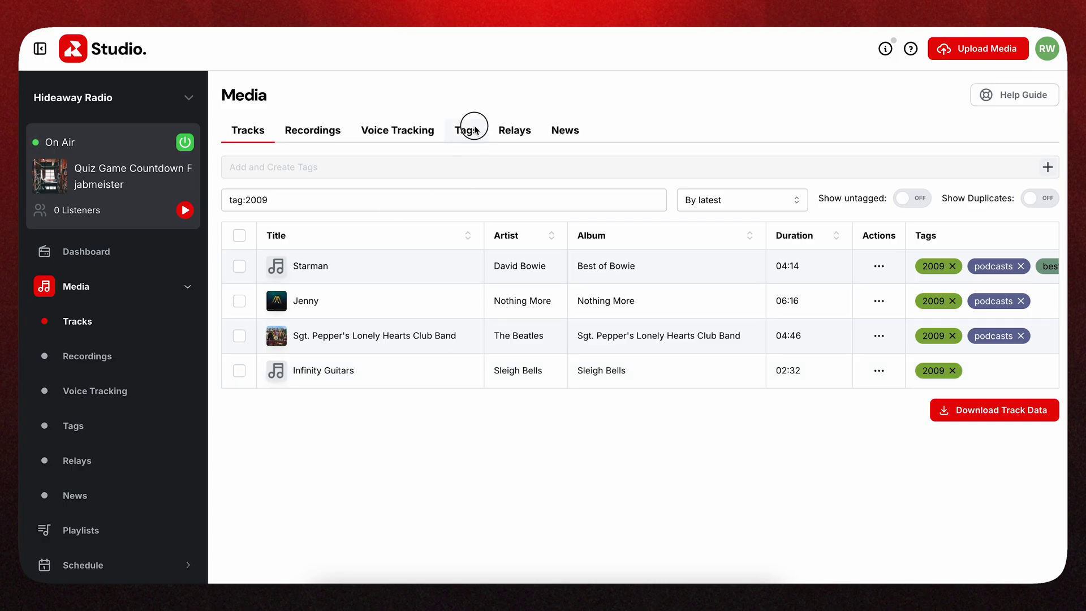
pyautogui.click(266, 135)
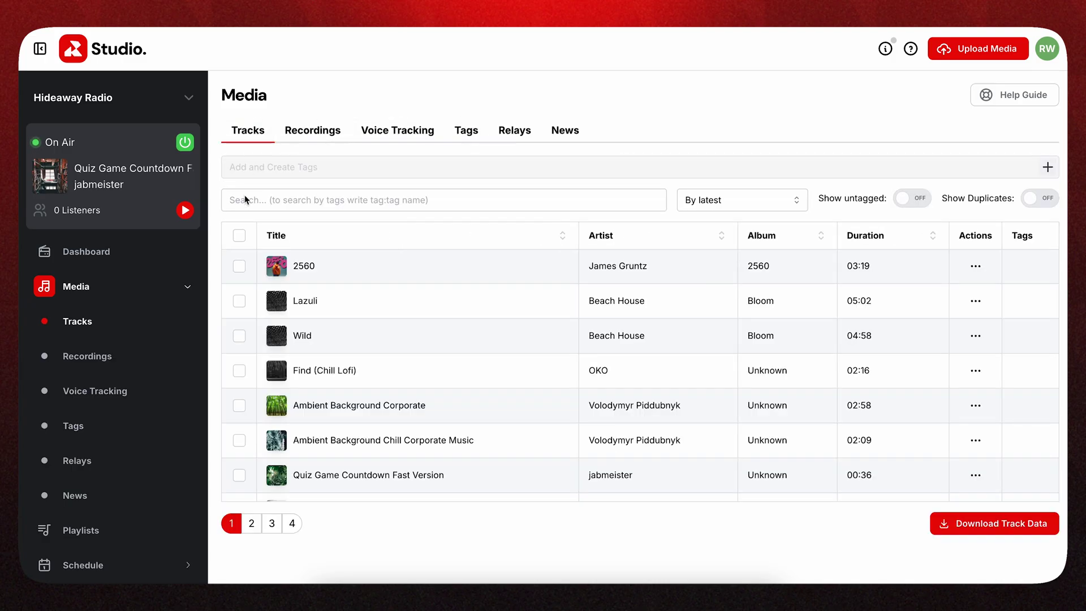
pyautogui.click(239, 267)
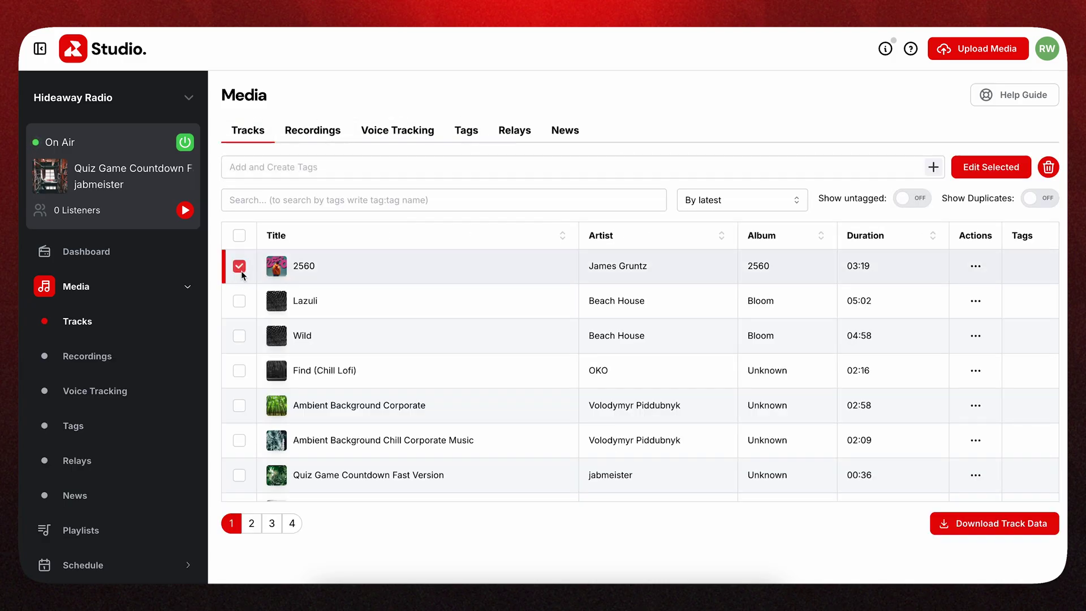
pyautogui.click(239, 301)
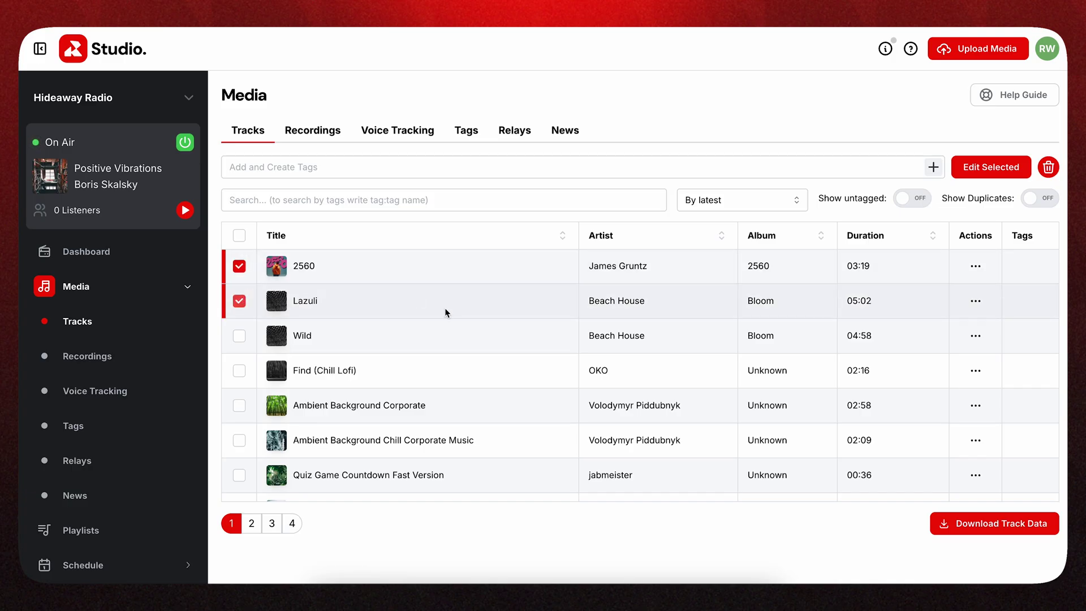
pyautogui.click(237, 268)
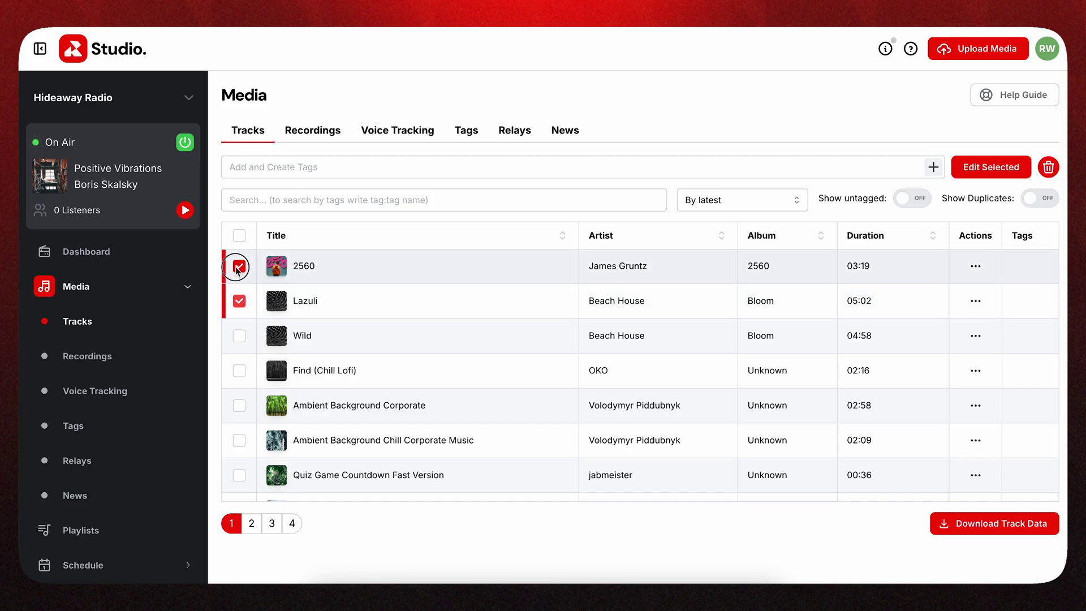
pyautogui.click(240, 301)
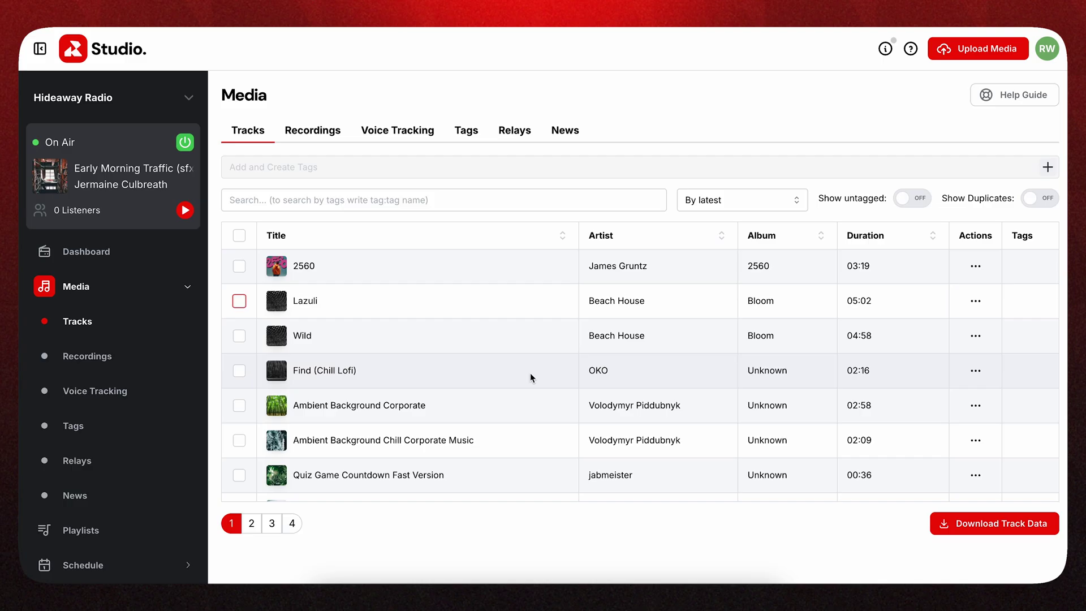
# Step: Open the Playlists page and scroll through Ambient, Chill Sessions, Mixed Bag and others
pyautogui.click(104, 527)
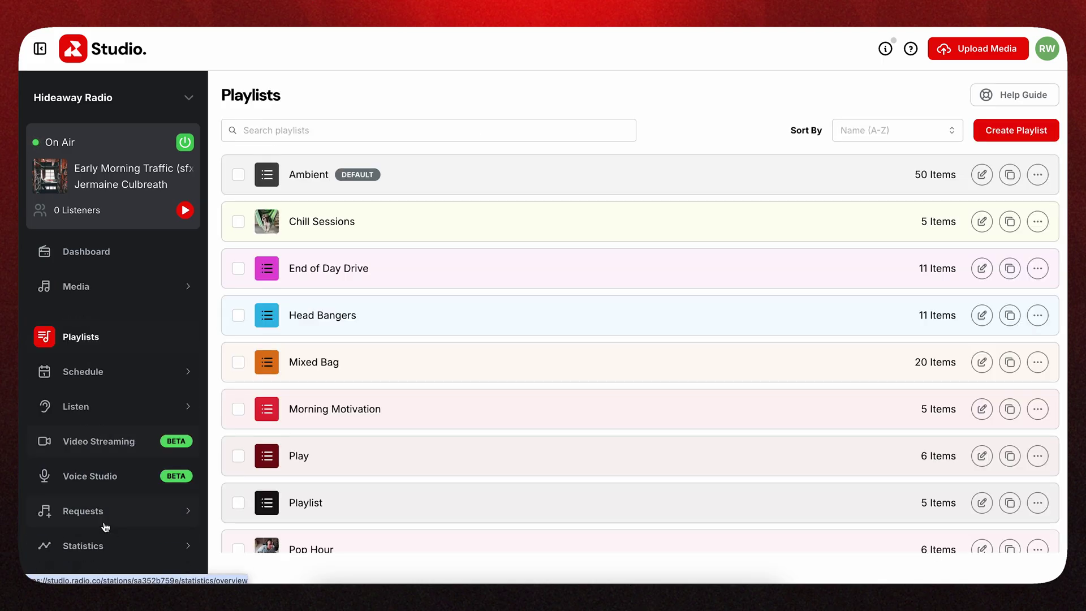
pyautogui.scroll(-2, 406, 314)
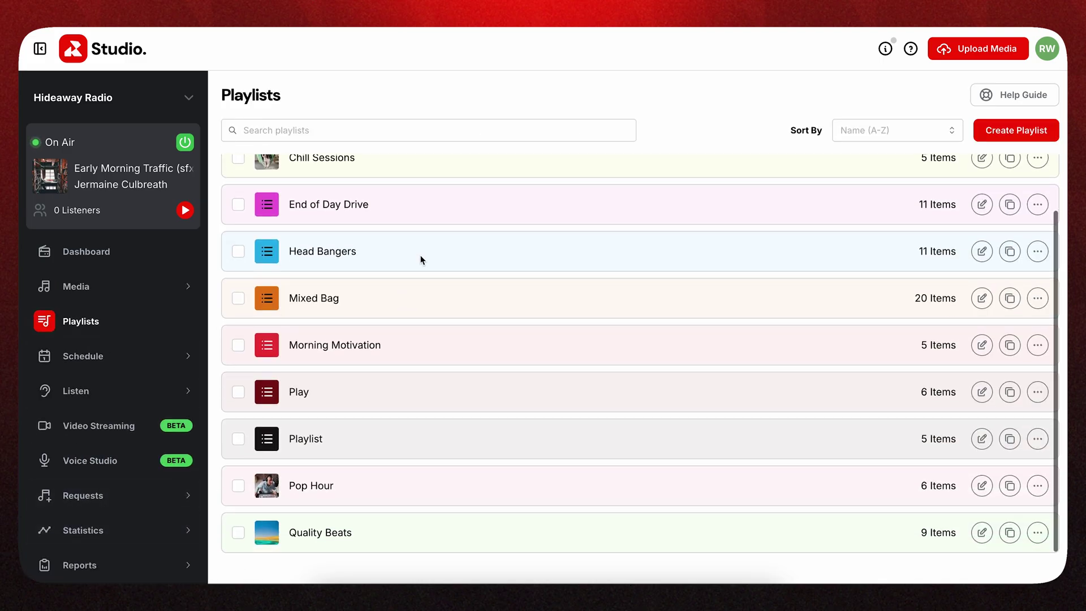
pyautogui.scroll(2, 422, 260)
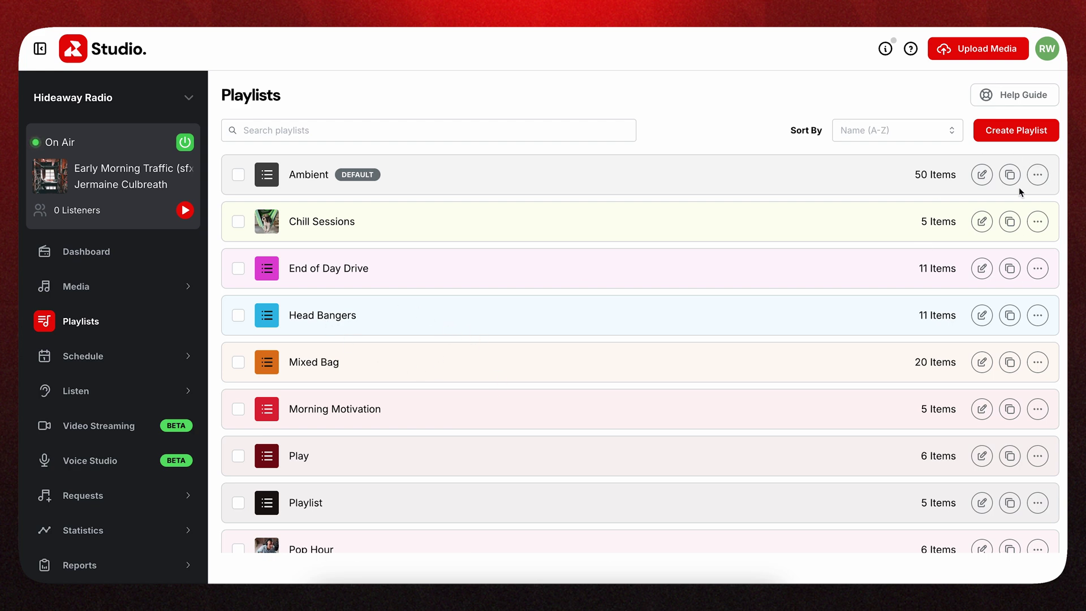
# Step: Create a new playlist named 'Playlist' with the violet colour and save it
pyautogui.click(1016, 136)
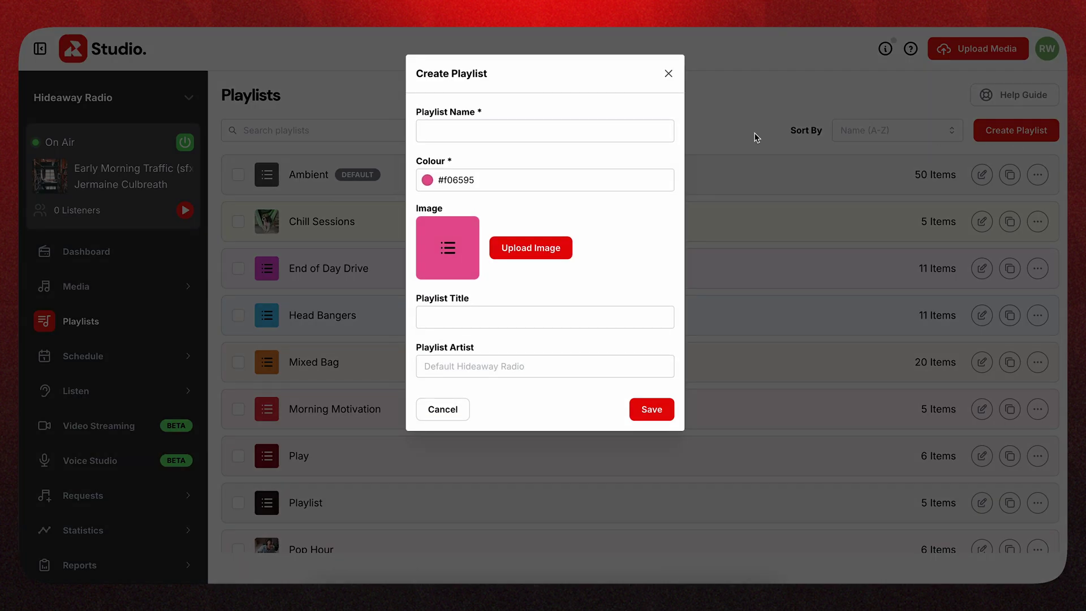
pyautogui.click(470, 137)
pyautogui.write('Playlist')
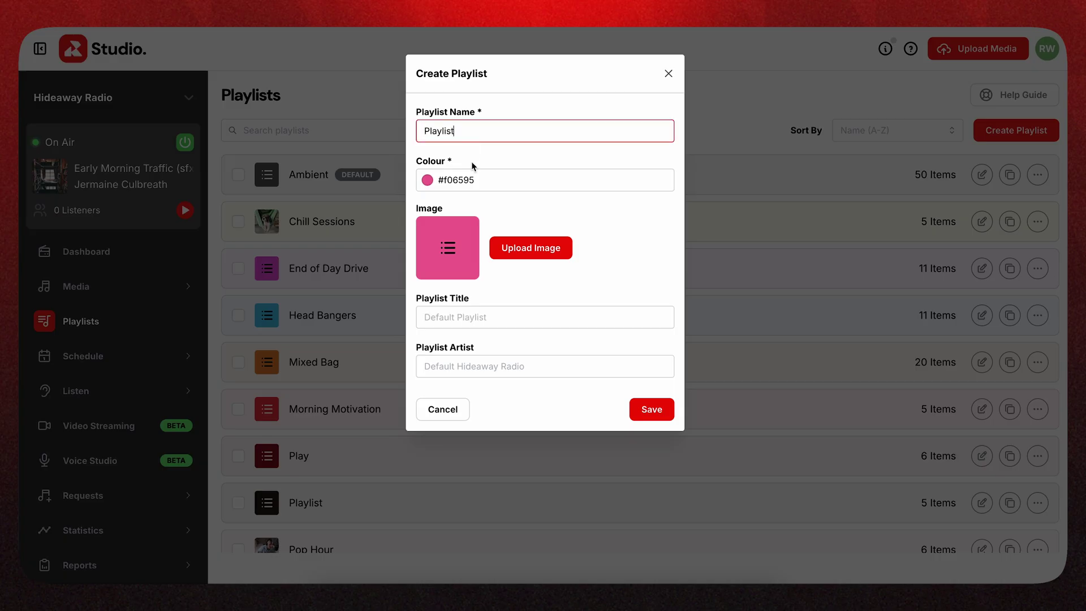
pyautogui.click(475, 180)
pyautogui.click(538, 264)
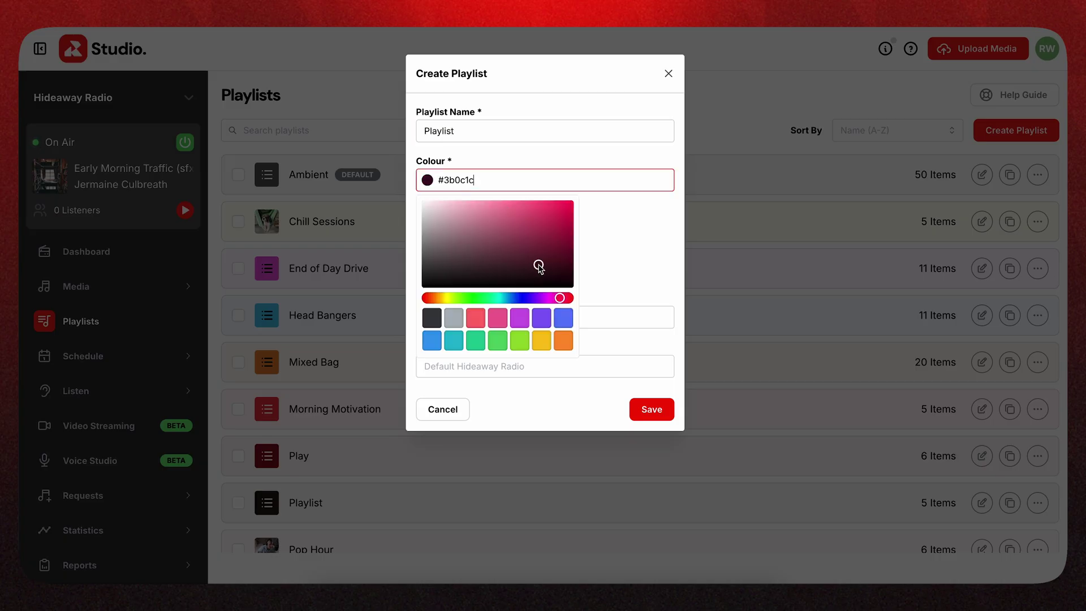
pyautogui.click(541, 318)
pyautogui.click(647, 344)
pyautogui.click(654, 409)
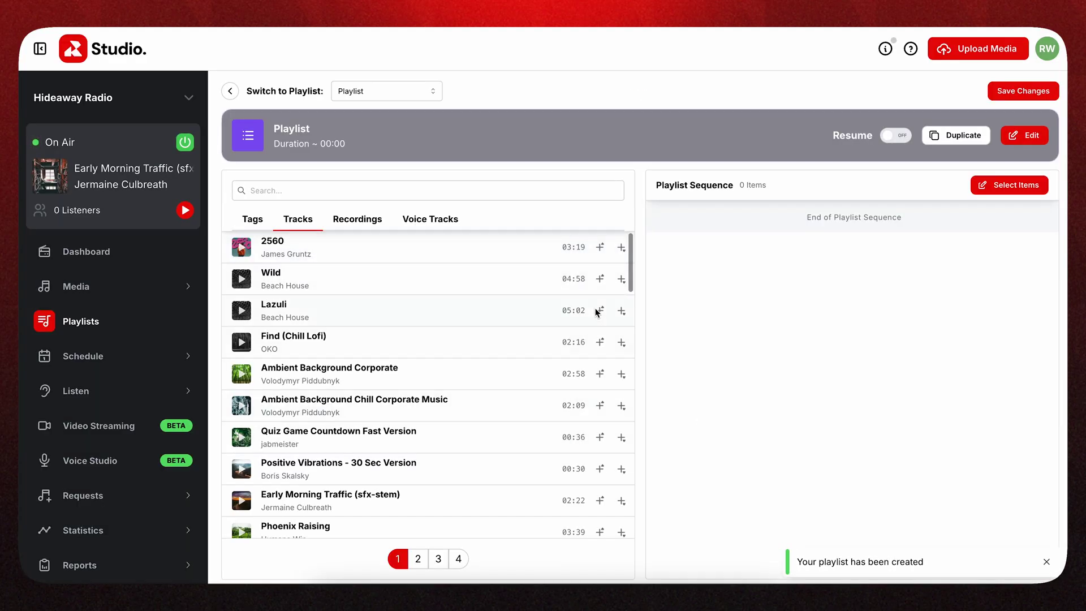
# Step: Add Wild, Lazuli, Find (Chill Lofi) and Ambient Background Corporate, then leave discarding the additions
pyautogui.click(599, 280)
pyautogui.click(599, 311)
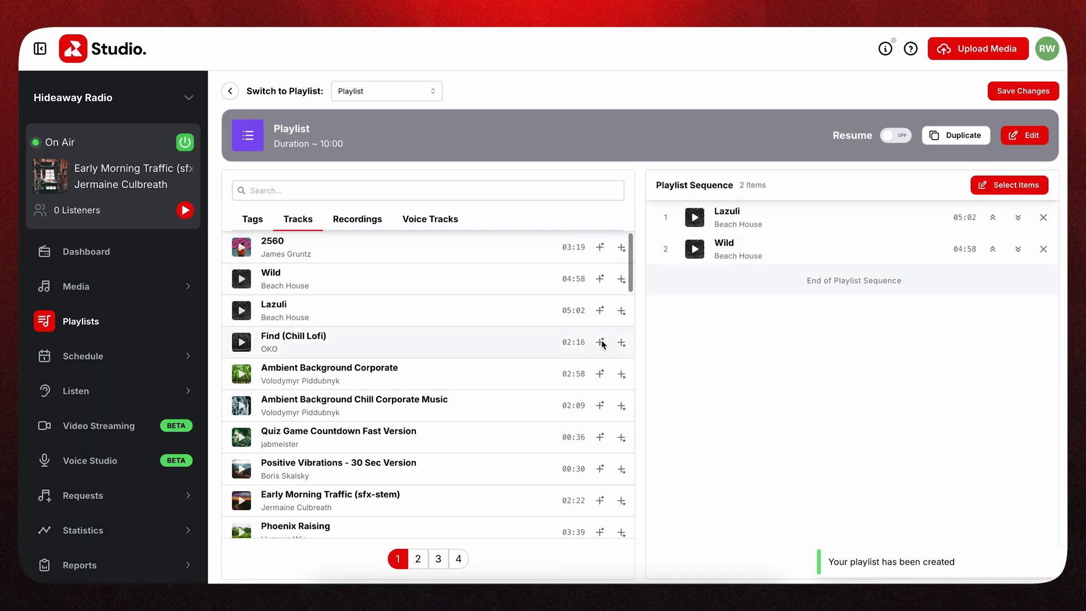
pyautogui.click(600, 342)
pyautogui.click(601, 374)
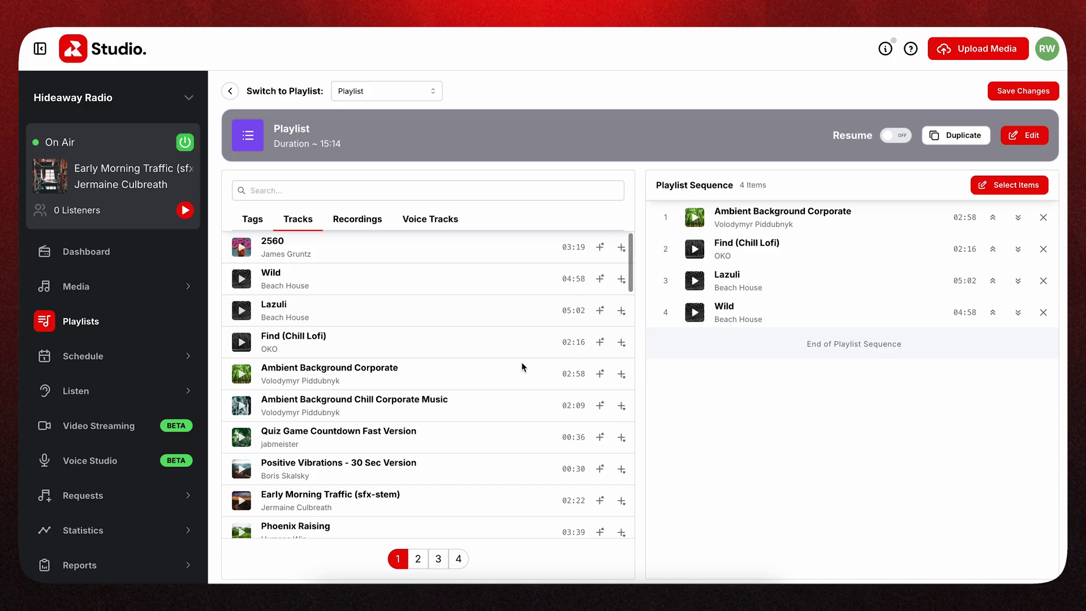
pyautogui.click(230, 91)
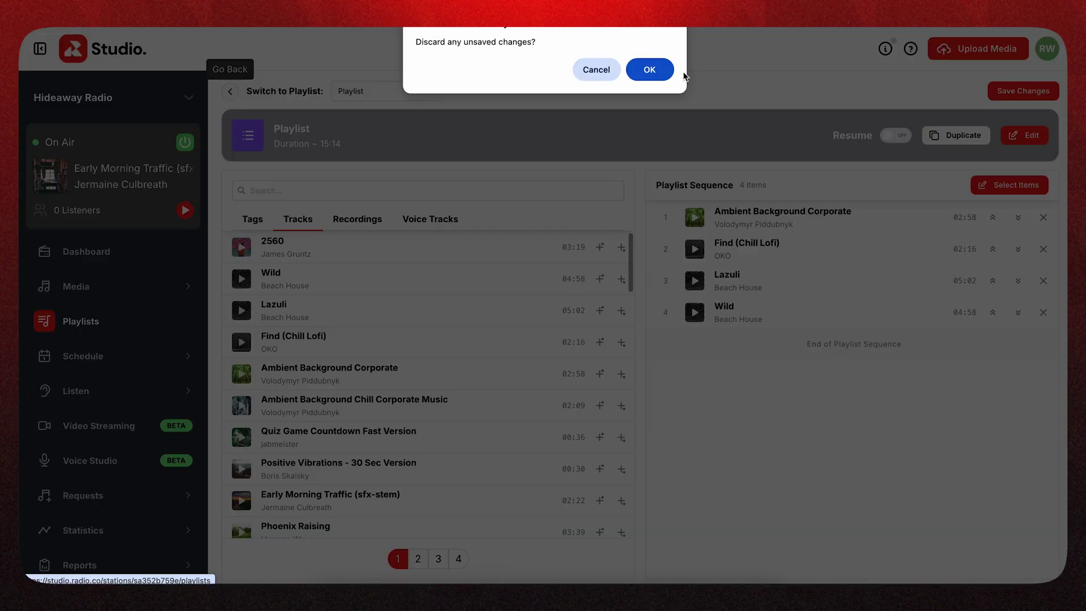
pyautogui.click(654, 70)
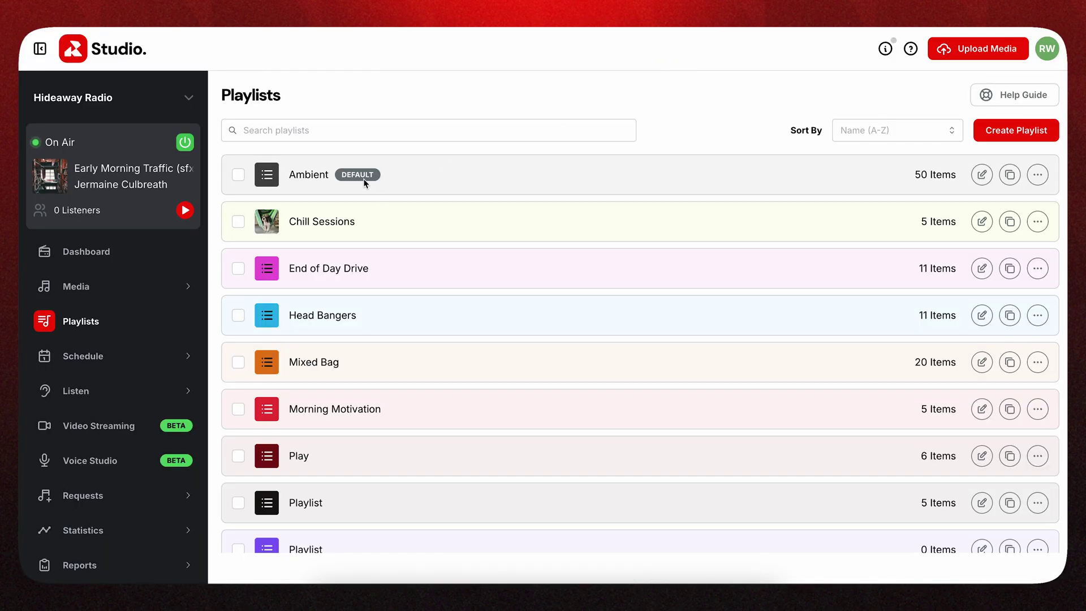
# Step: Open the Ambient playlist editor and scroll through its sequence
pyautogui.click(982, 174)
pyautogui.scroll(-5, 503, 394)
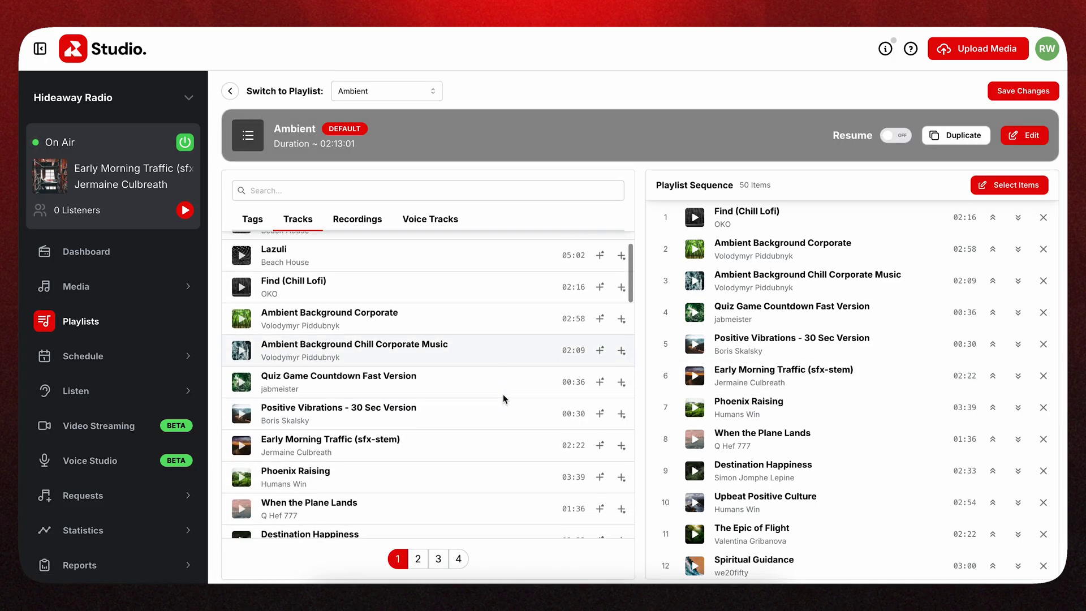
pyautogui.scroll(-3, 502, 394)
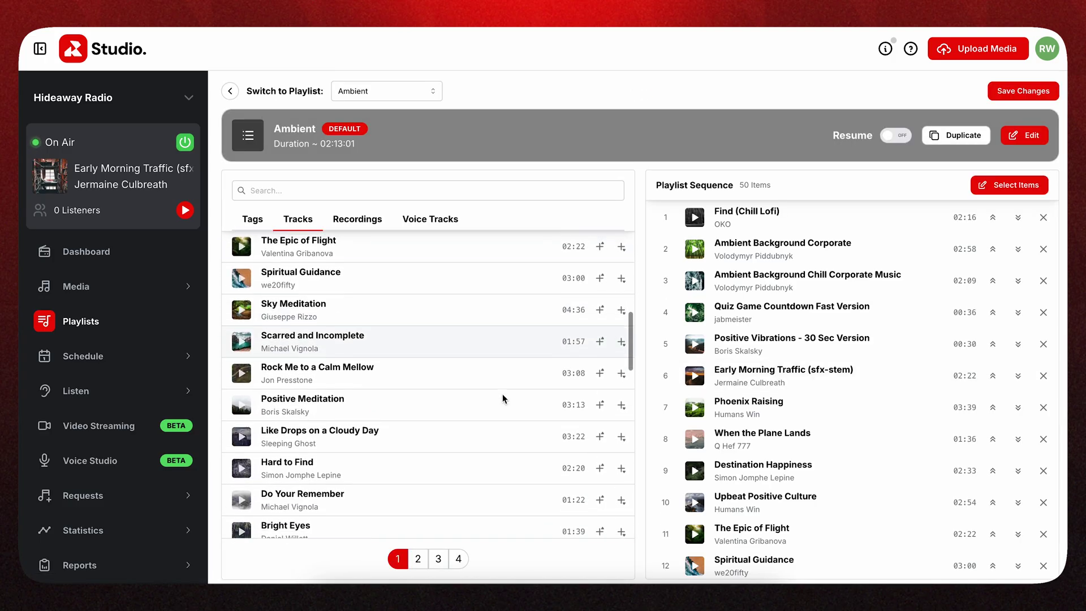
pyautogui.scroll(-3, 816, 354)
pyautogui.scroll(3, 816, 354)
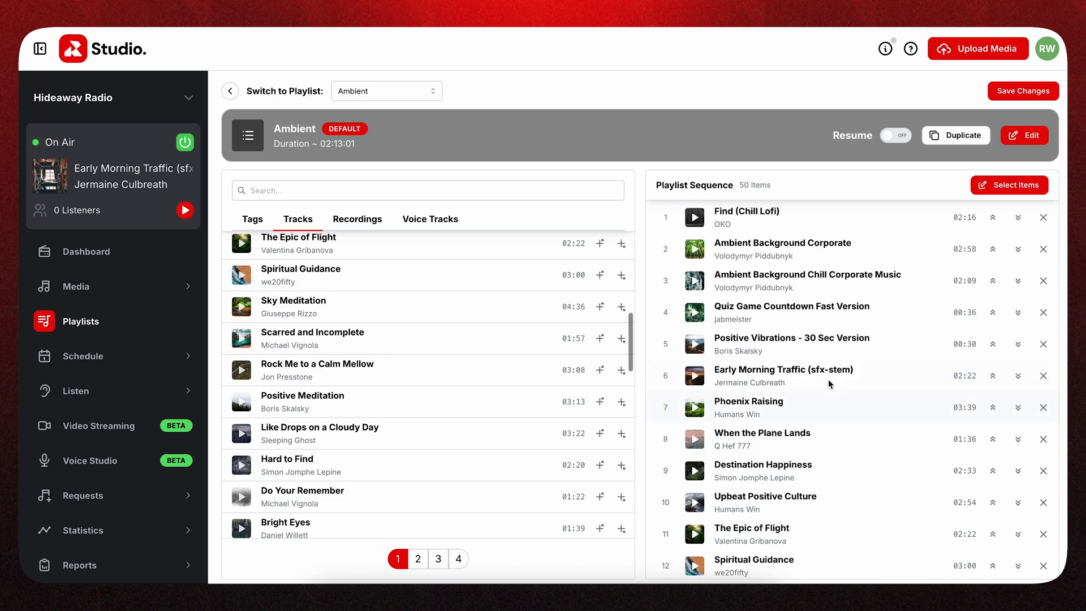
pyautogui.scroll(-3, 830, 377)
pyautogui.scroll(3, 830, 376)
# Step: Insert recordings 13:00-16.05.2025 and 08:00-05.03.2019, and put voice track My file first
pyautogui.click(366, 225)
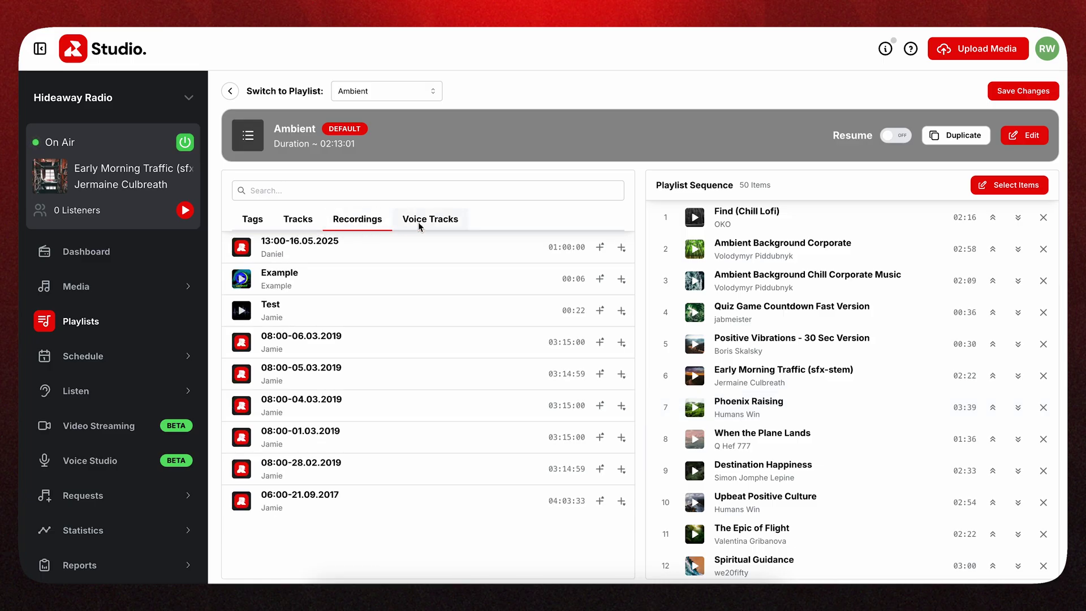
pyautogui.moveTo(425, 251); pyautogui.dragTo(836, 236)
pyautogui.scroll(-1, 395, 321)
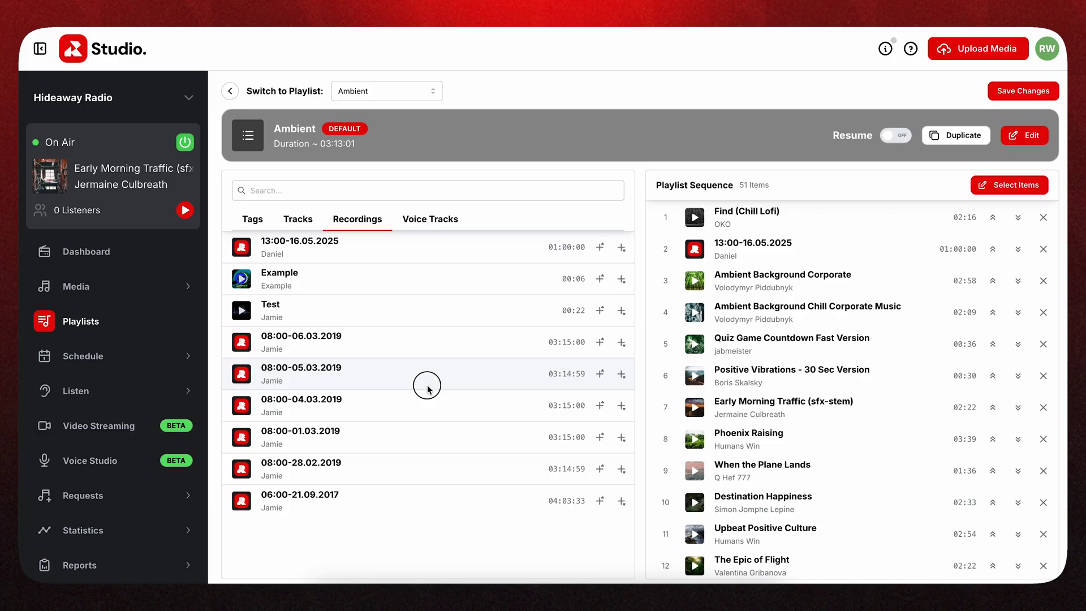
pyautogui.moveTo(427, 388); pyautogui.dragTo(781, 345)
pyautogui.click(419, 226)
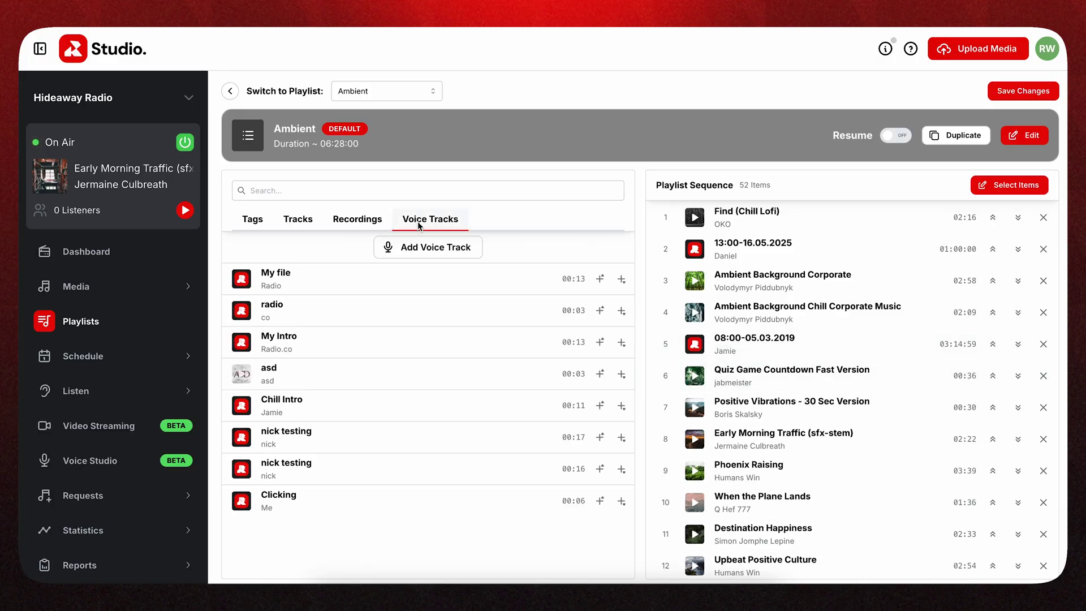
pyautogui.moveTo(396, 283); pyautogui.dragTo(735, 220)
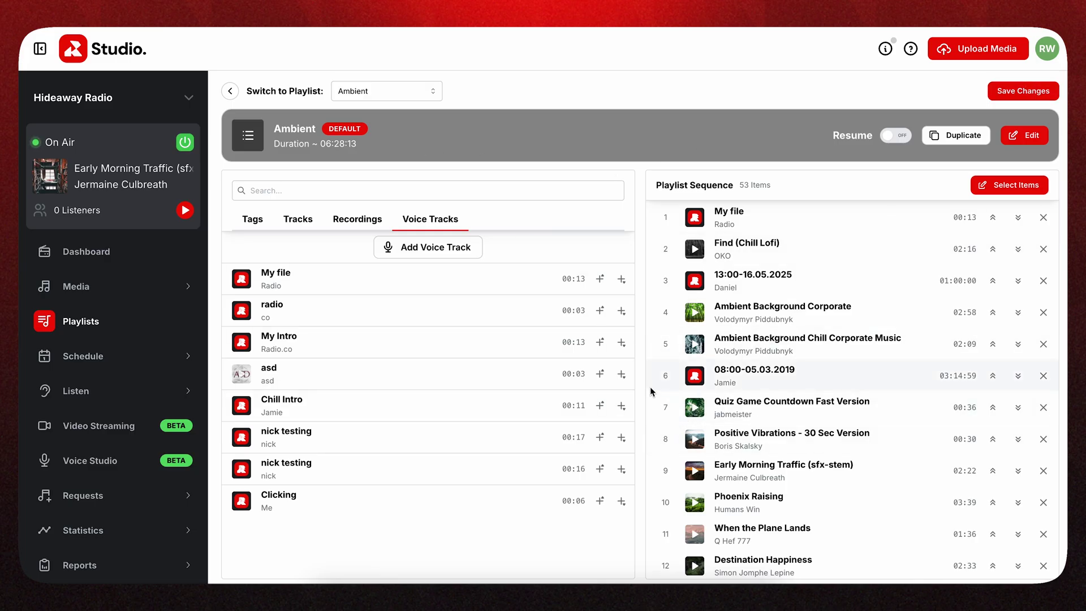
# Step: Discard the Ambient edits, then start a playlist named 'Playlists' and close it unsaved
pyautogui.click(230, 91)
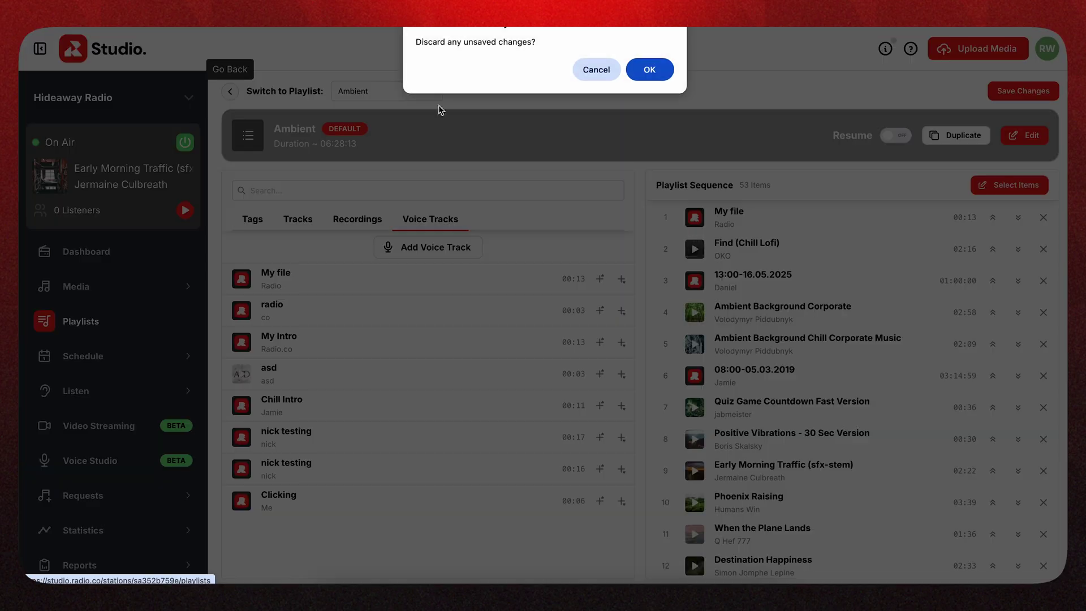
pyautogui.click(648, 71)
pyautogui.click(1012, 130)
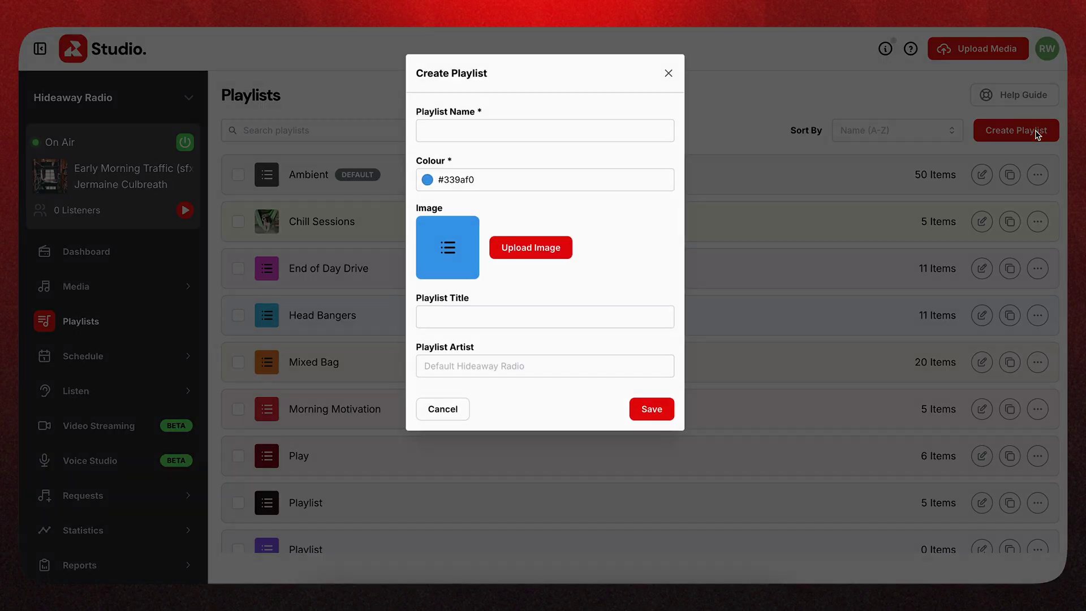
pyautogui.click(500, 140)
pyautogui.write('Playlists')
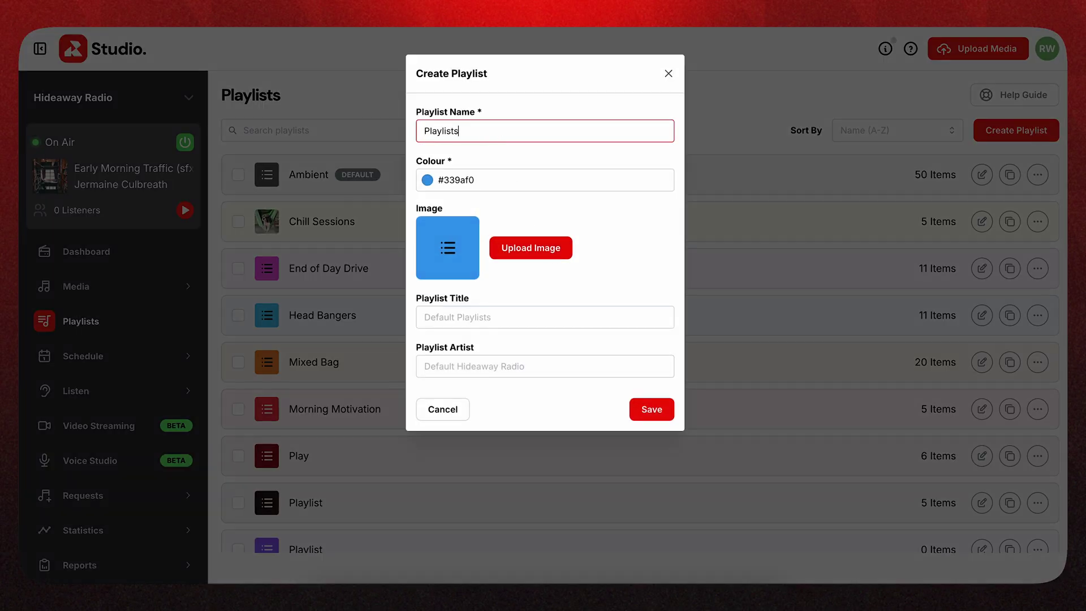
pyautogui.click(676, 75)
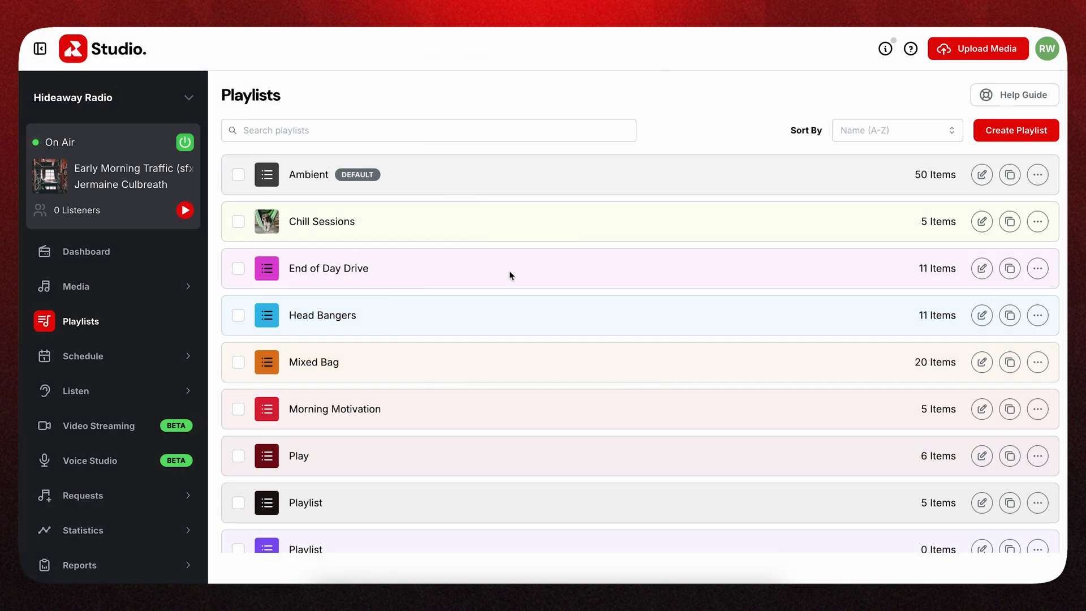
# Step: In Ambient's editor, add 2560 to the start and end and insert Wild as item 2
pyautogui.click(979, 176)
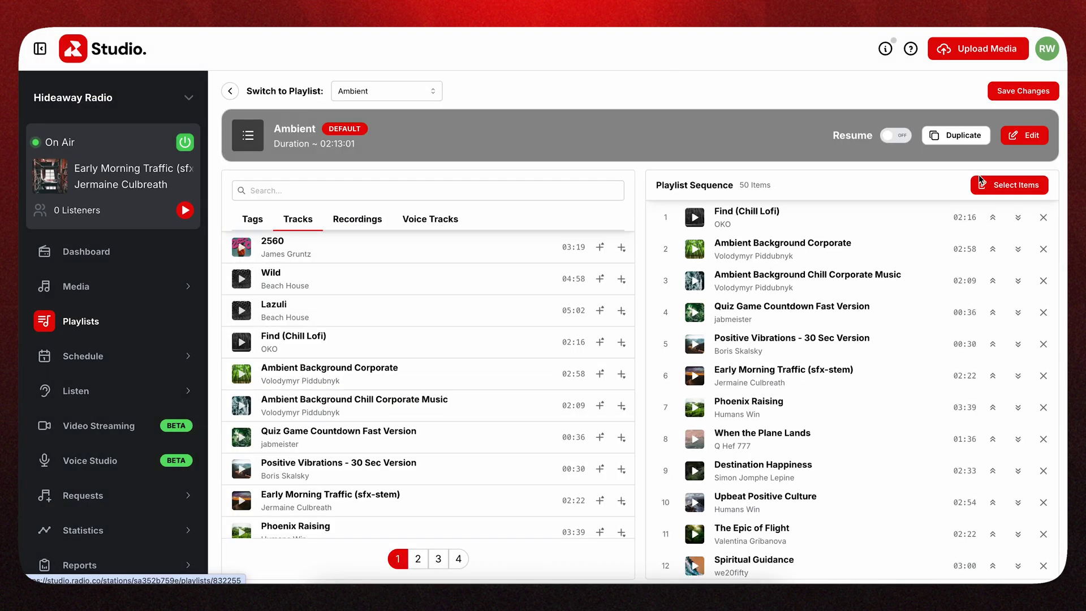
pyautogui.scroll(-3, 523, 446)
pyautogui.scroll(3, 523, 446)
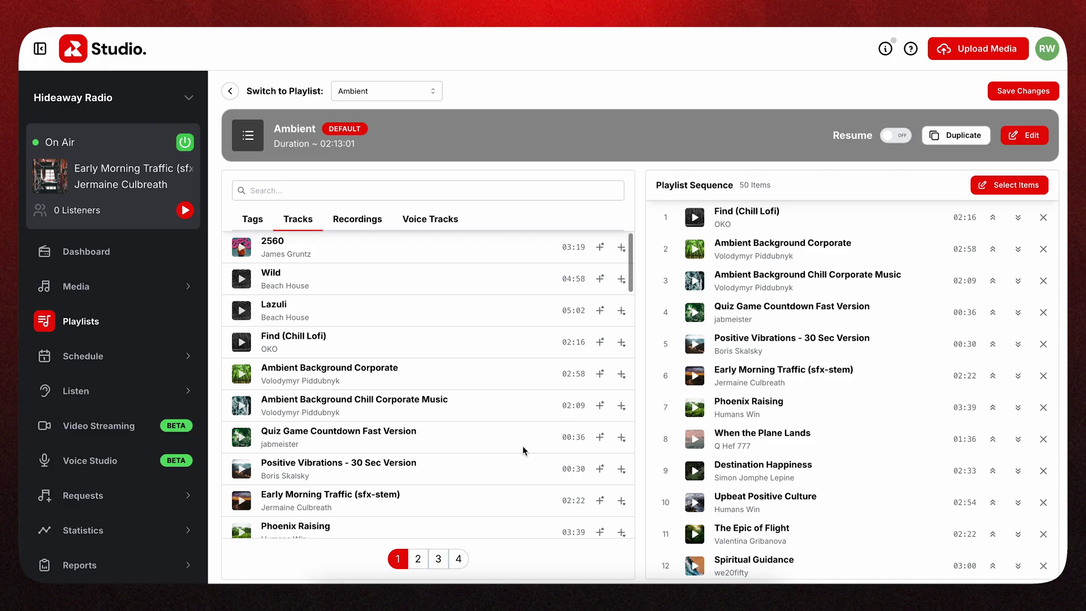
pyautogui.click(601, 248)
pyautogui.click(622, 248)
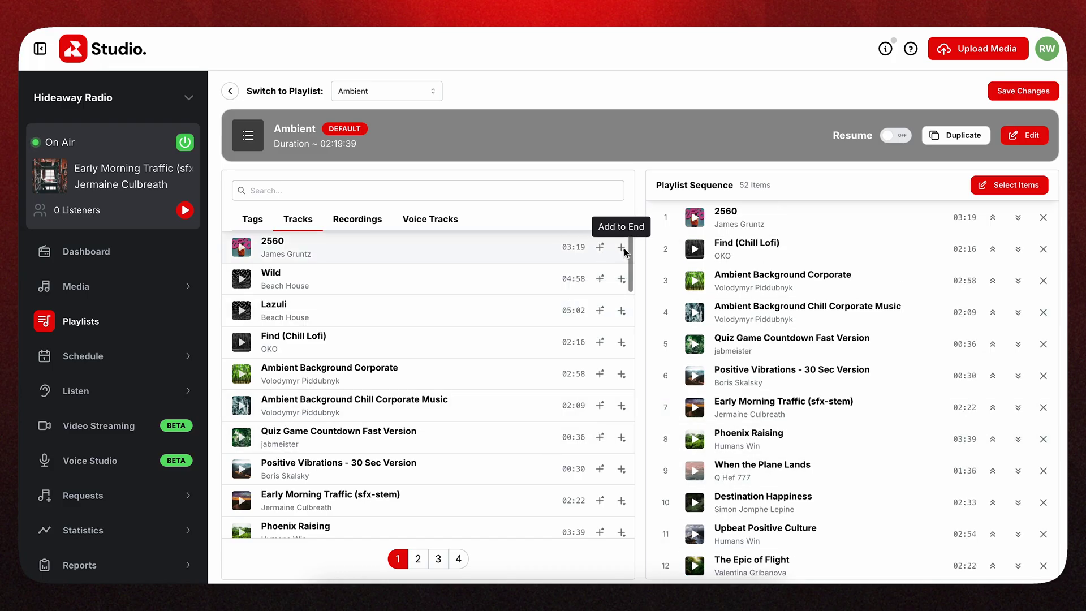
pyautogui.moveTo(490, 271); pyautogui.dragTo(787, 261)
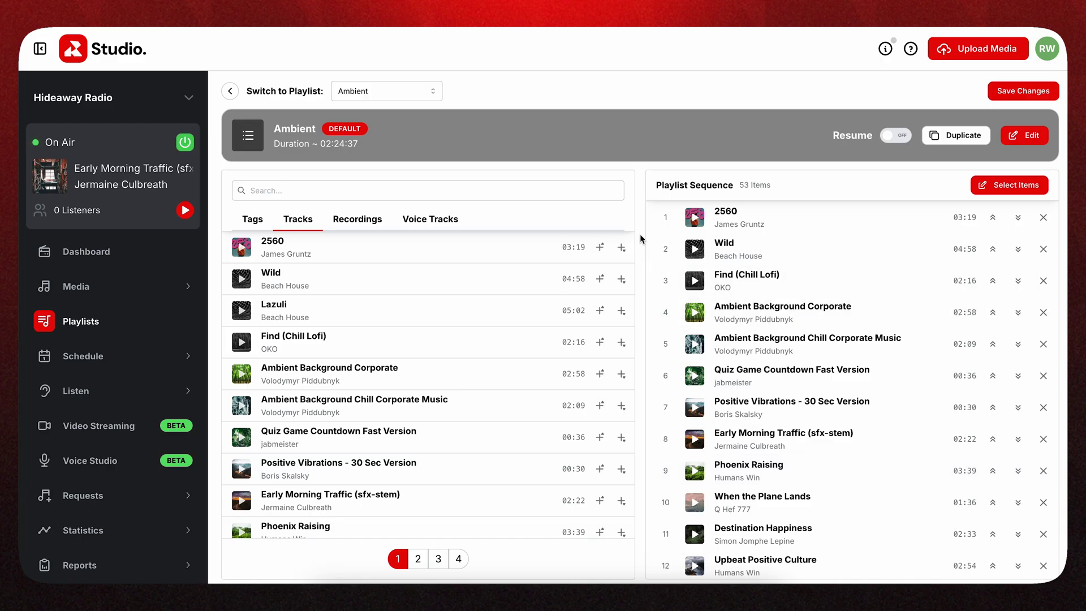
# Step: Look over the Recordings and Voice Tracks lists, then save the Ambient playlist
pyautogui.scroll(-5, 758, 356)
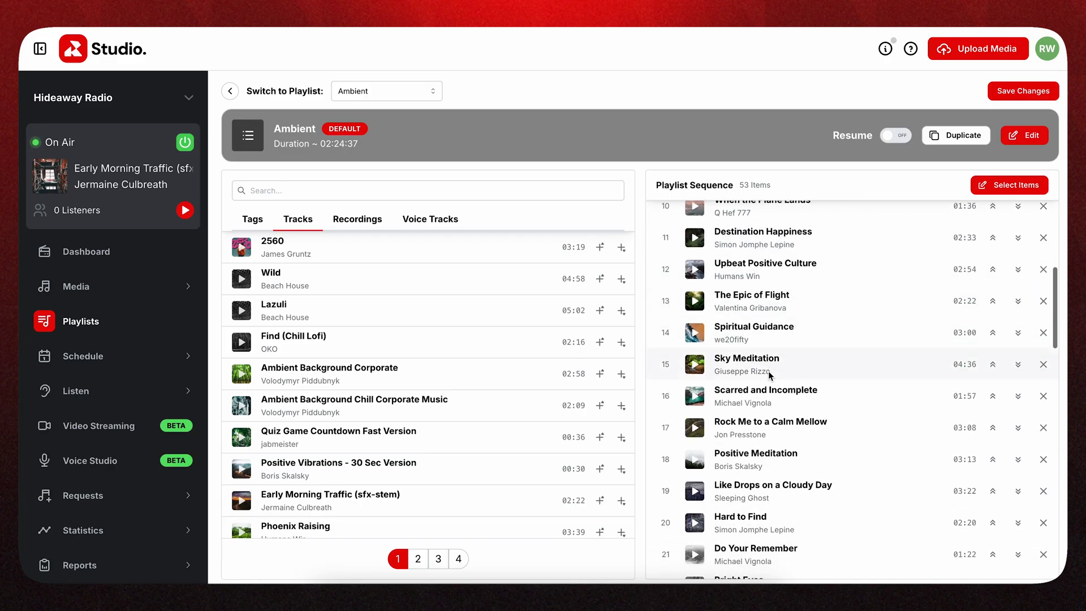
pyautogui.scroll(-7, 769, 375)
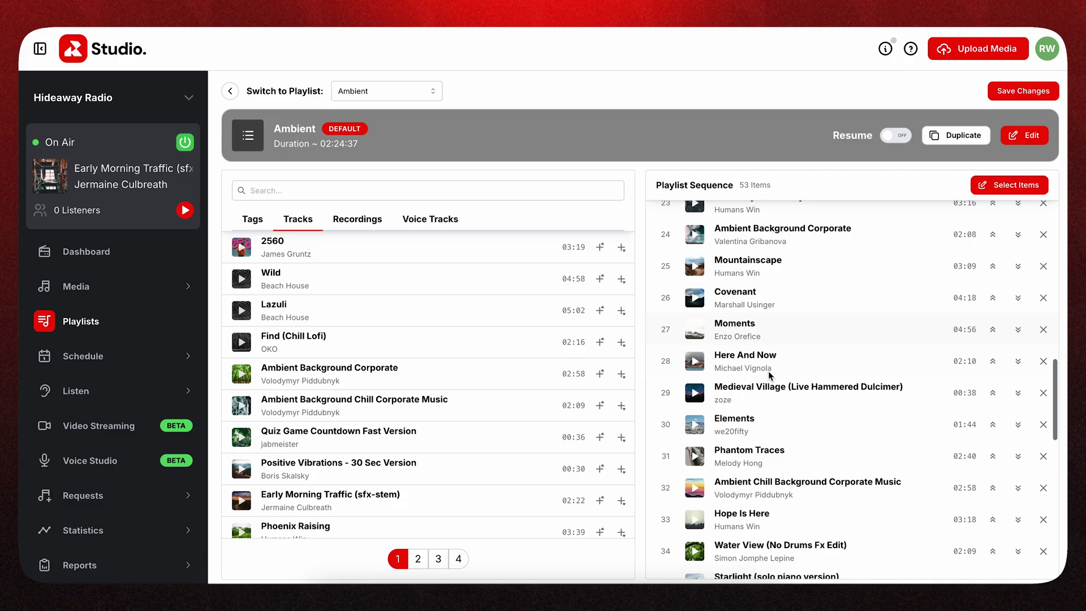
pyautogui.scroll(-5, 768, 371)
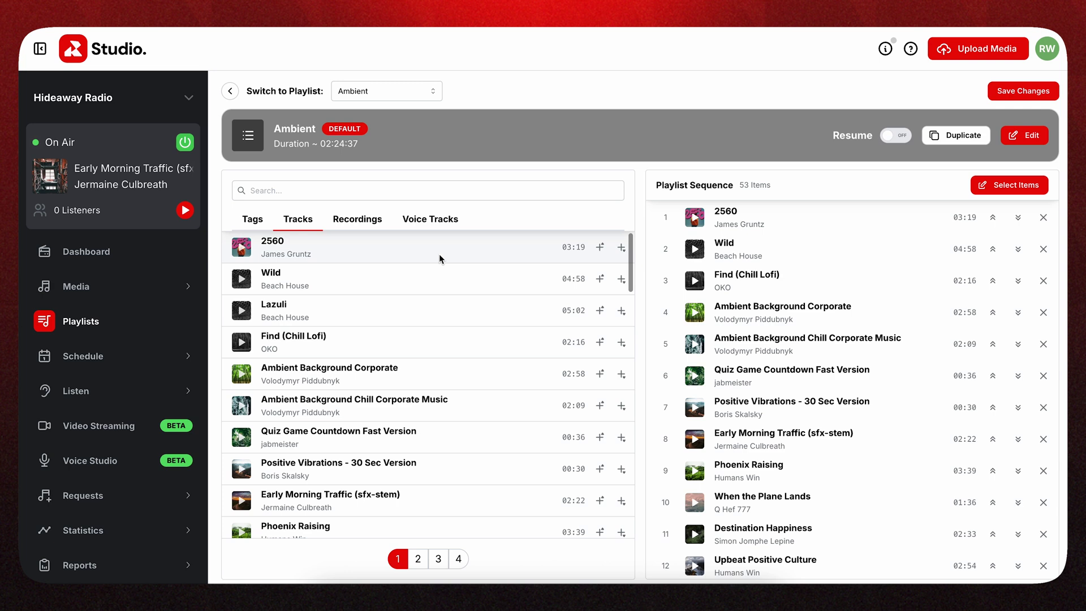
pyautogui.click(357, 221)
pyautogui.click(420, 225)
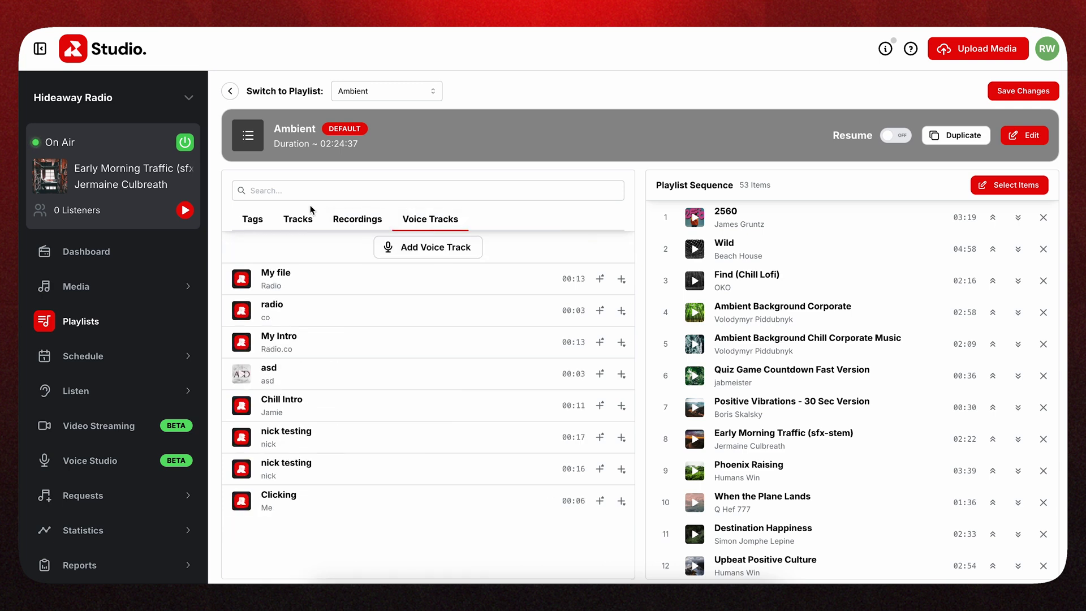
pyautogui.click(300, 221)
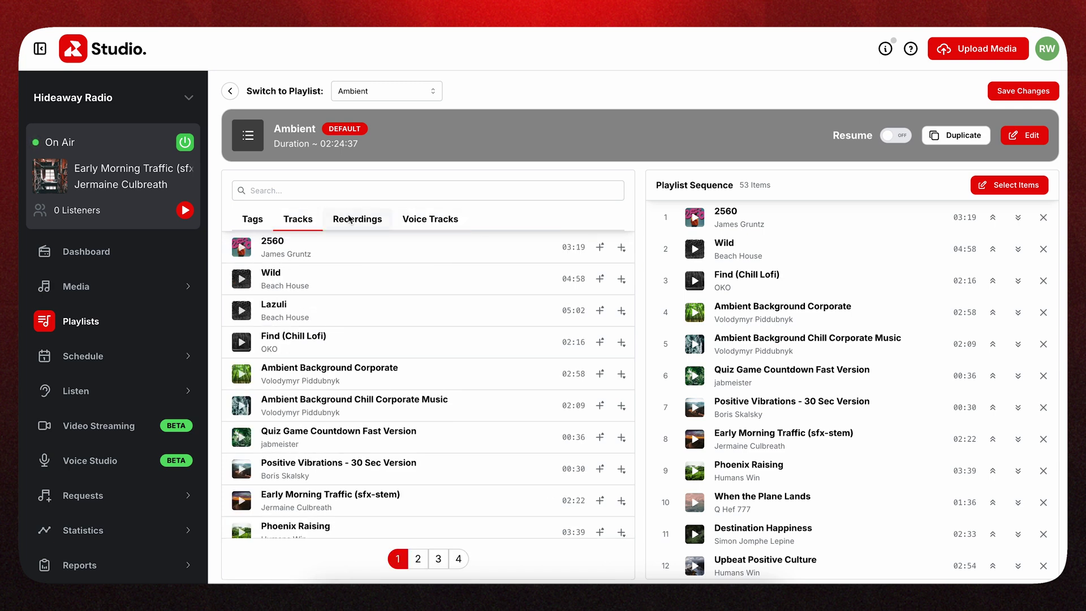
pyautogui.click(1019, 88)
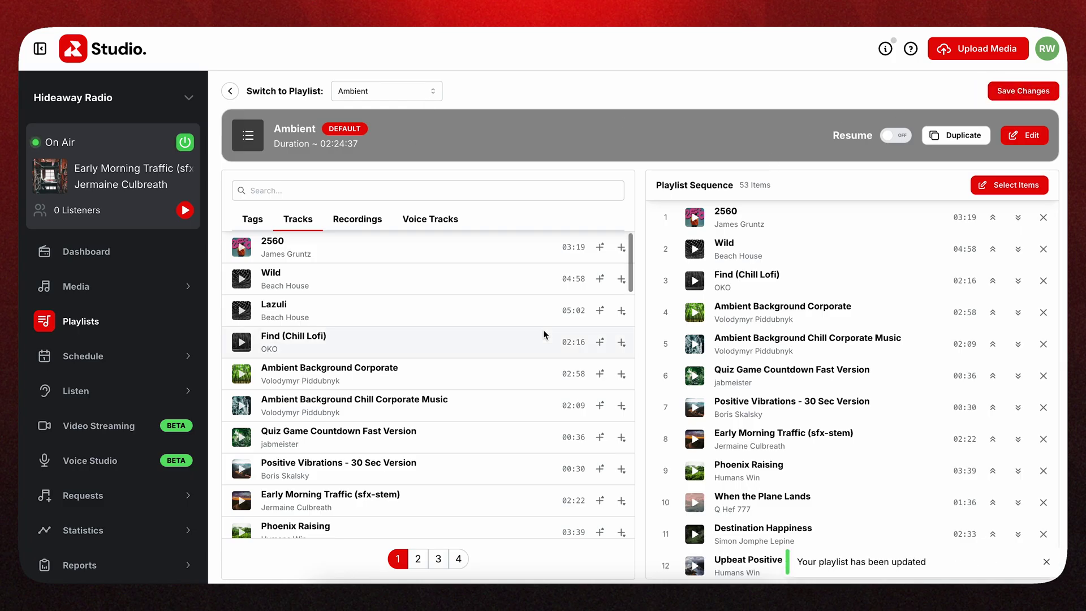
# Step: Insert tag 2009 after 2560, add best tag to the start, and drag ergaerg and indie near the top
pyautogui.click(426, 221)
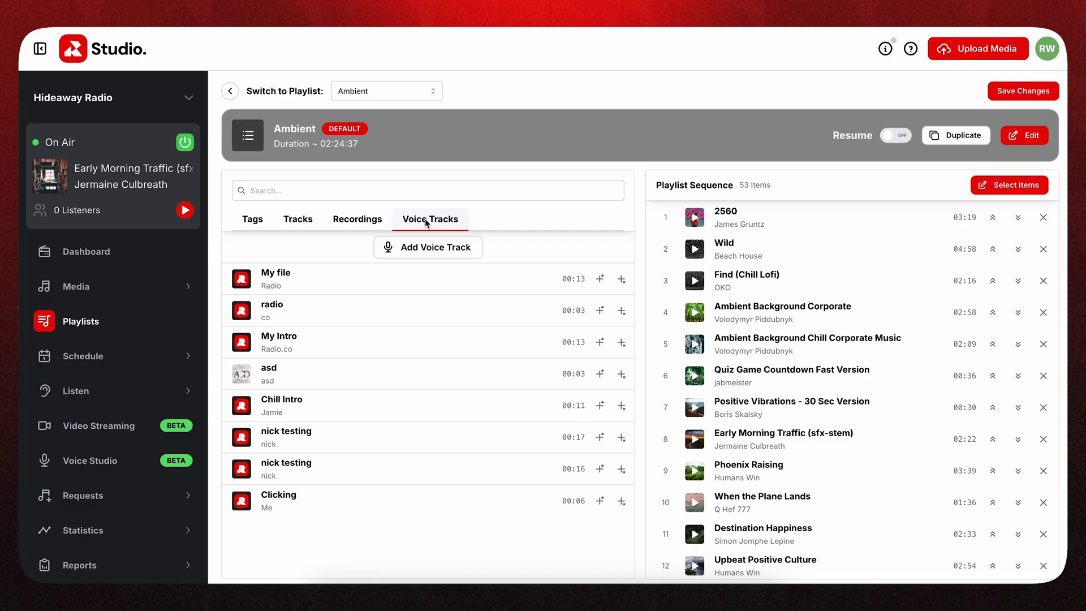
pyautogui.click(271, 222)
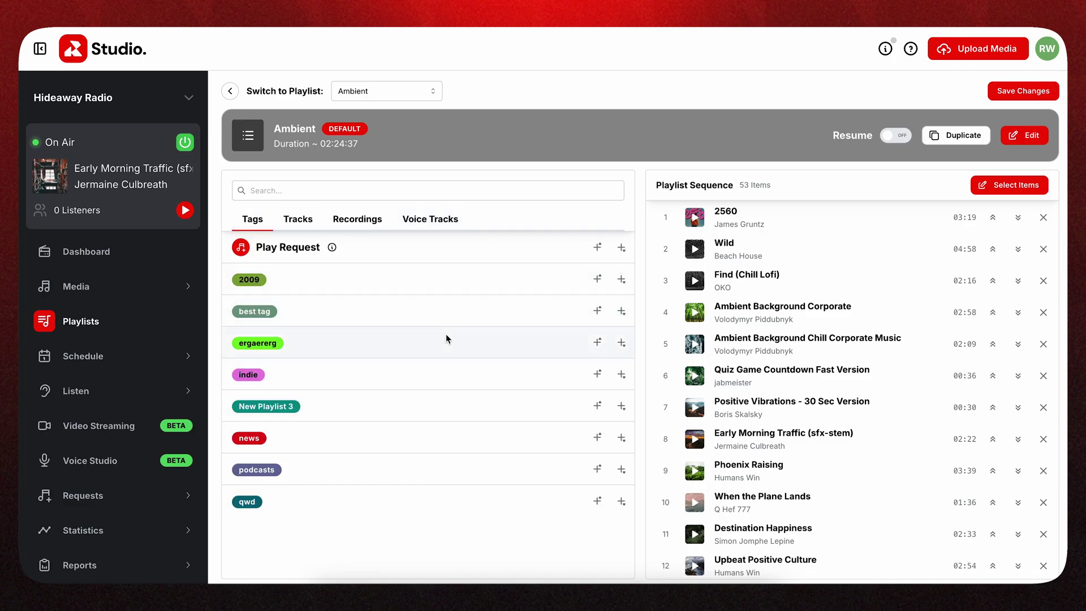
pyautogui.moveTo(449, 274); pyautogui.dragTo(778, 247)
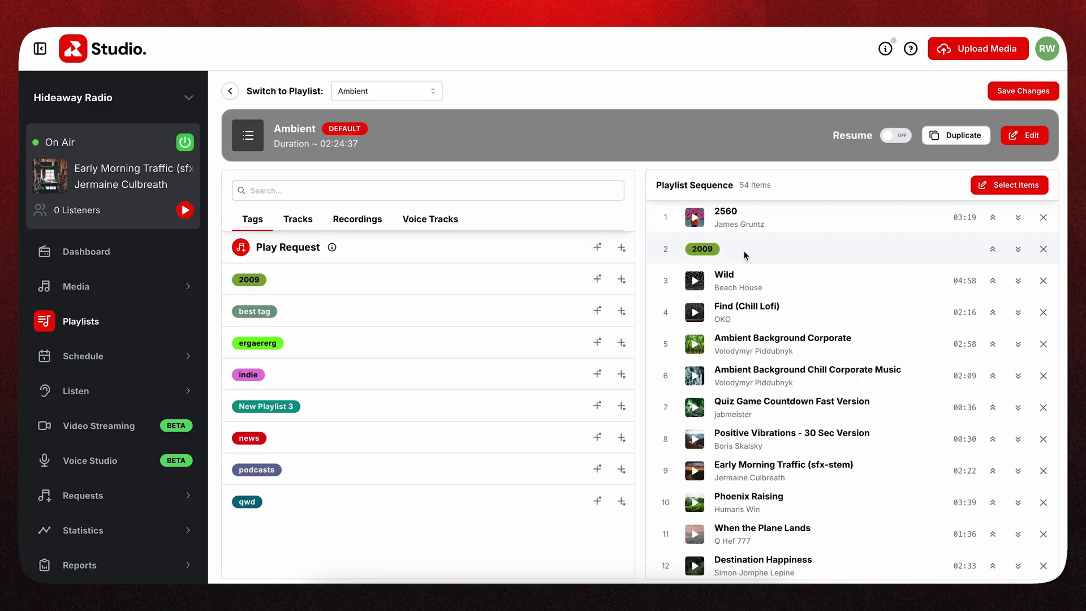
pyautogui.click(443, 299)
pyautogui.moveTo(409, 343); pyautogui.dragTo(736, 249)
pyautogui.moveTo(406, 381); pyautogui.dragTo(737, 265)
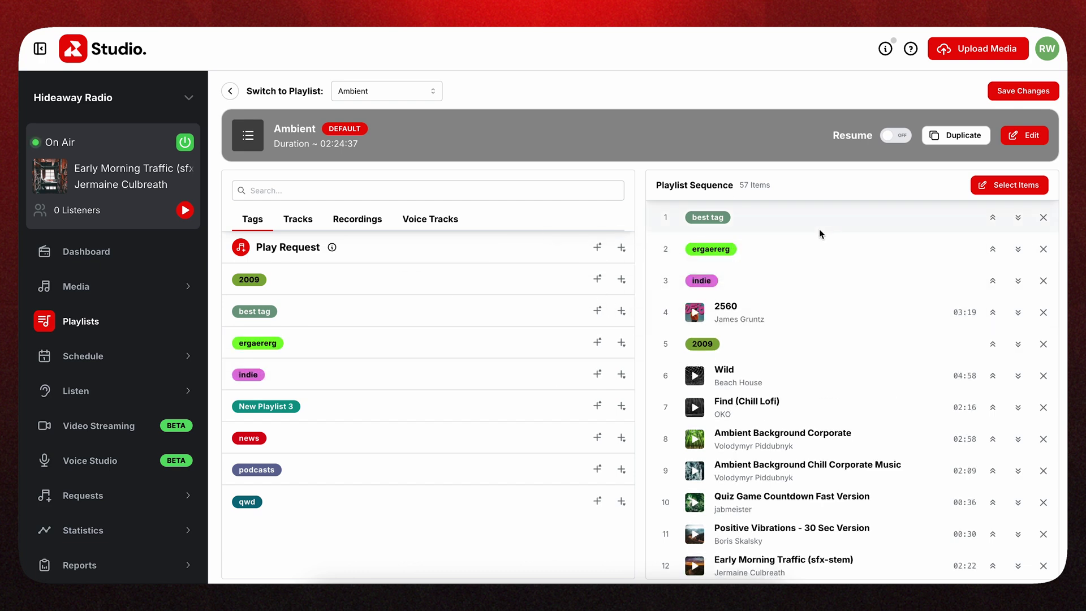
# Step: Place recordings 13:00-16.05.2025 seventh and 08:00-04.03.2019 ninth in Ambient, then save
pyautogui.click(358, 221)
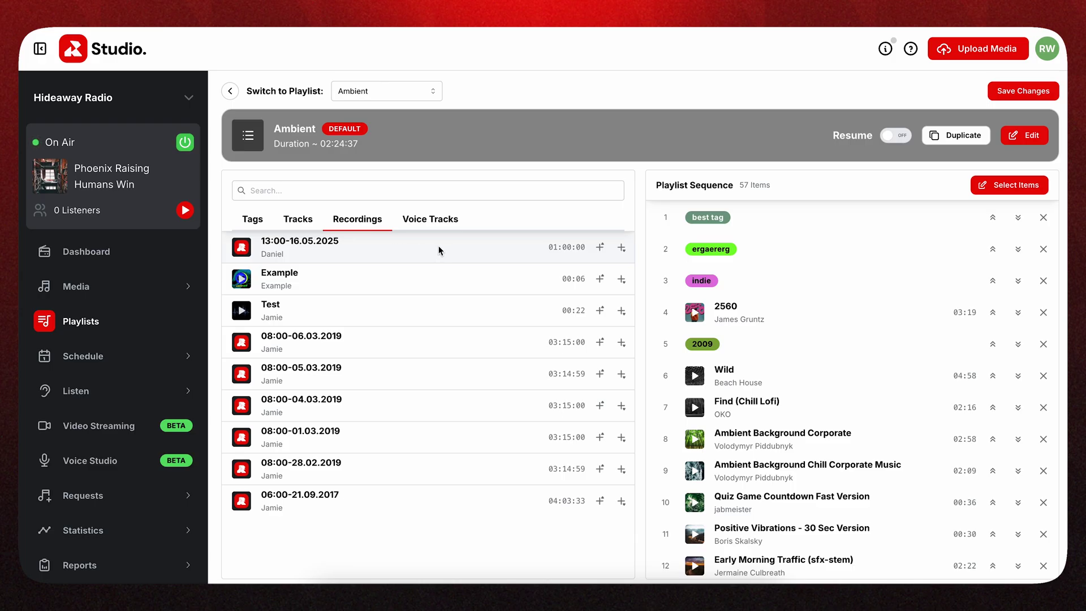
pyautogui.moveTo(420, 248); pyautogui.dragTo(749, 378)
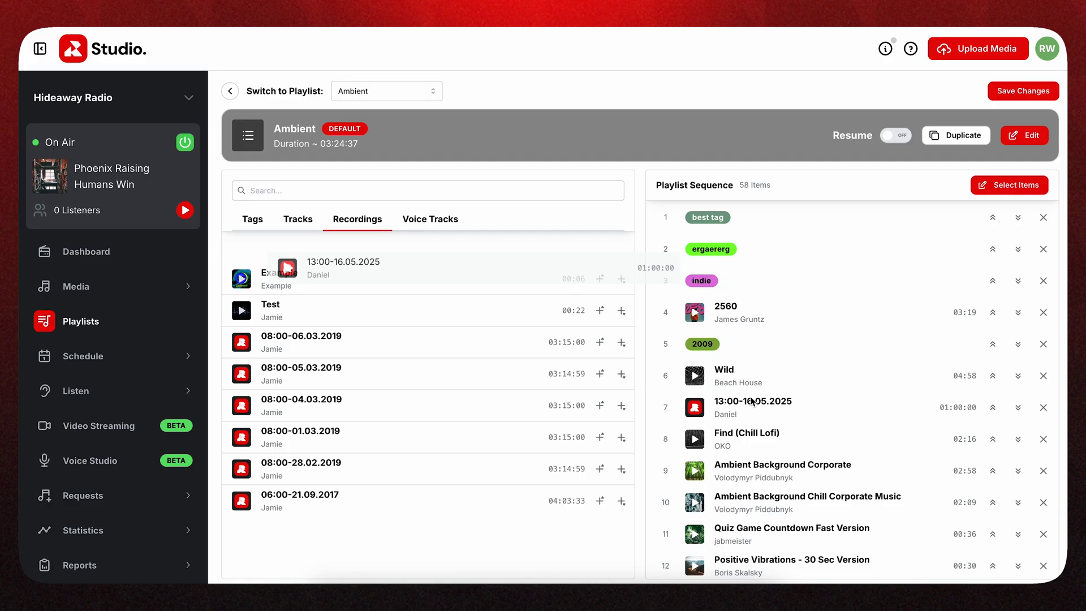
pyautogui.moveTo(376, 399); pyautogui.dragTo(784, 475)
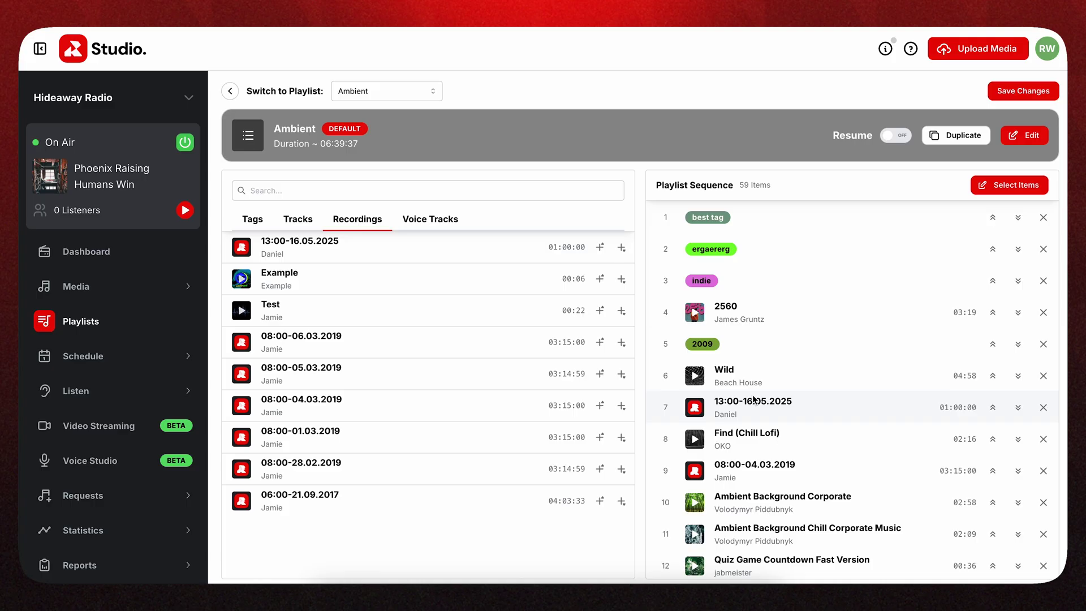
pyautogui.click(1022, 91)
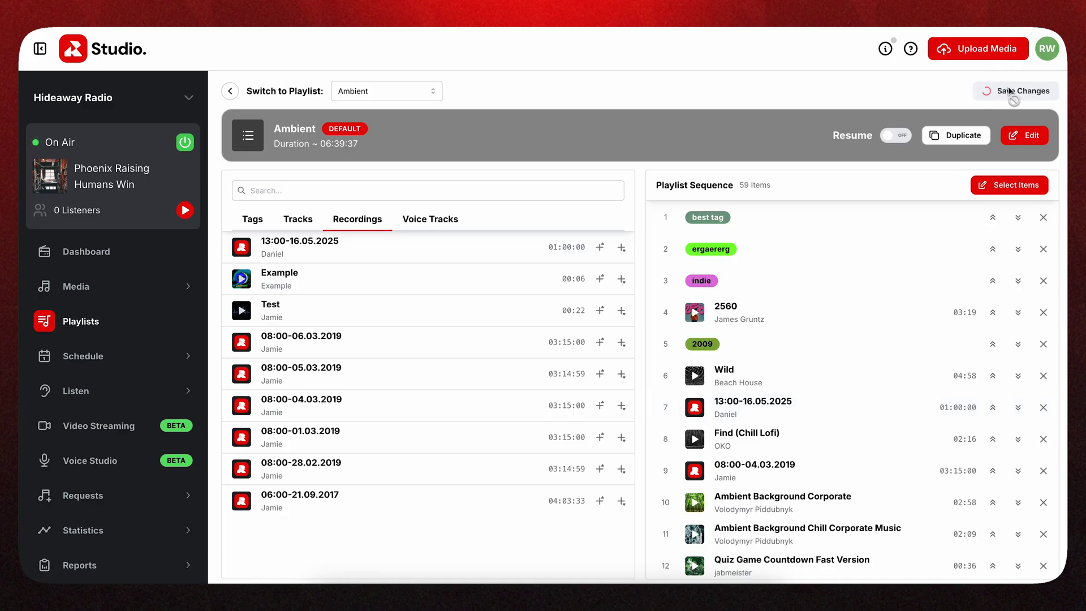
# Step: From Voice Tracks, place My Intro first and My file third in the Ambient sequence
pyautogui.click(413, 219)
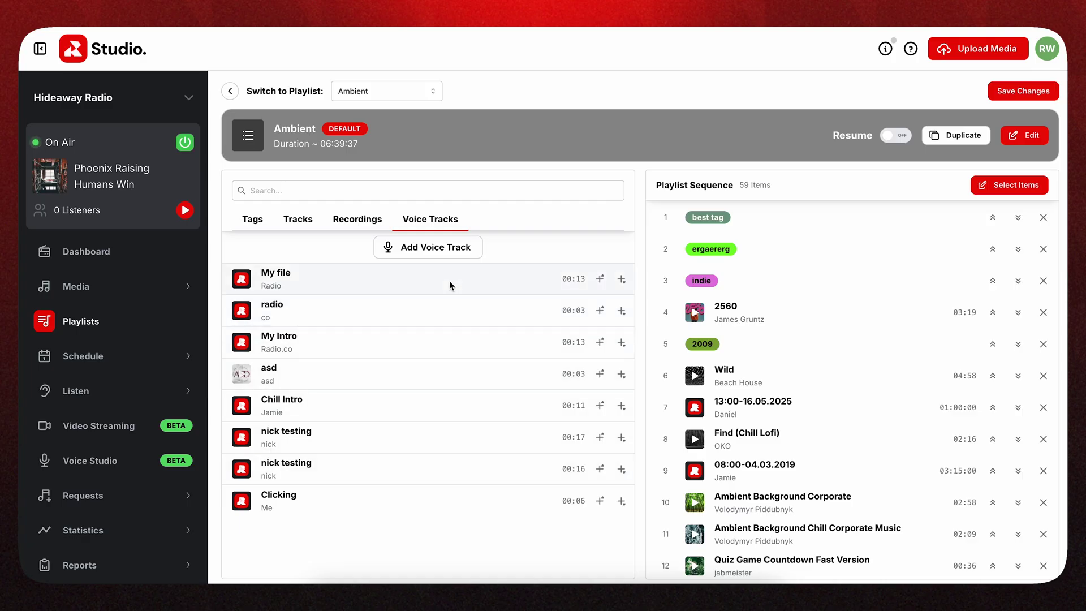
pyautogui.moveTo(449, 285); pyautogui.dragTo(749, 244)
pyautogui.moveTo(481, 342); pyautogui.dragTo(779, 220)
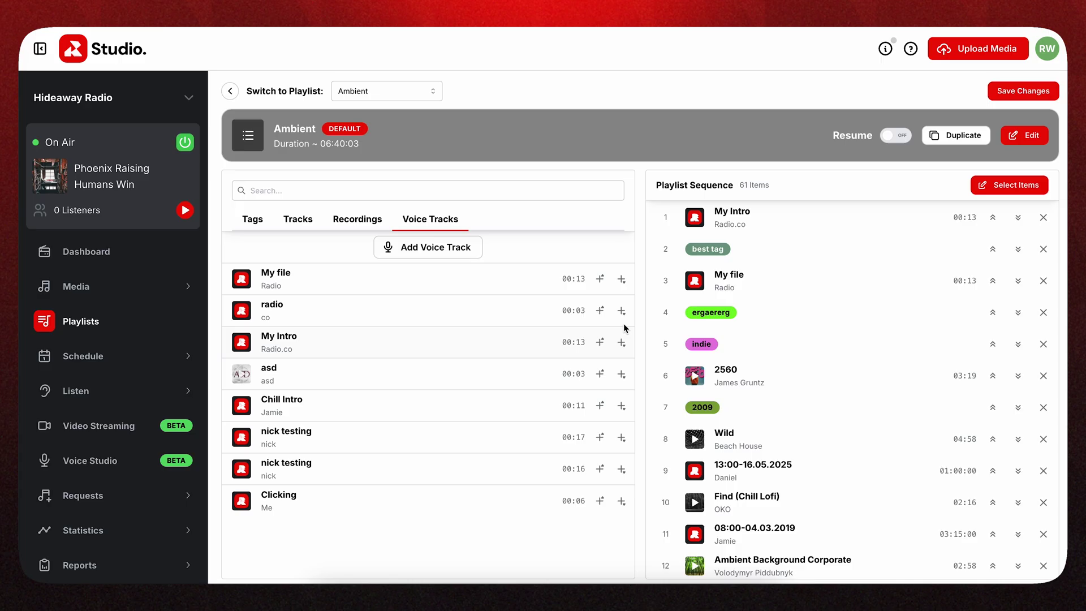
# Step: Start recording a new voice track with the default built-in microphone
pyautogui.click(449, 251)
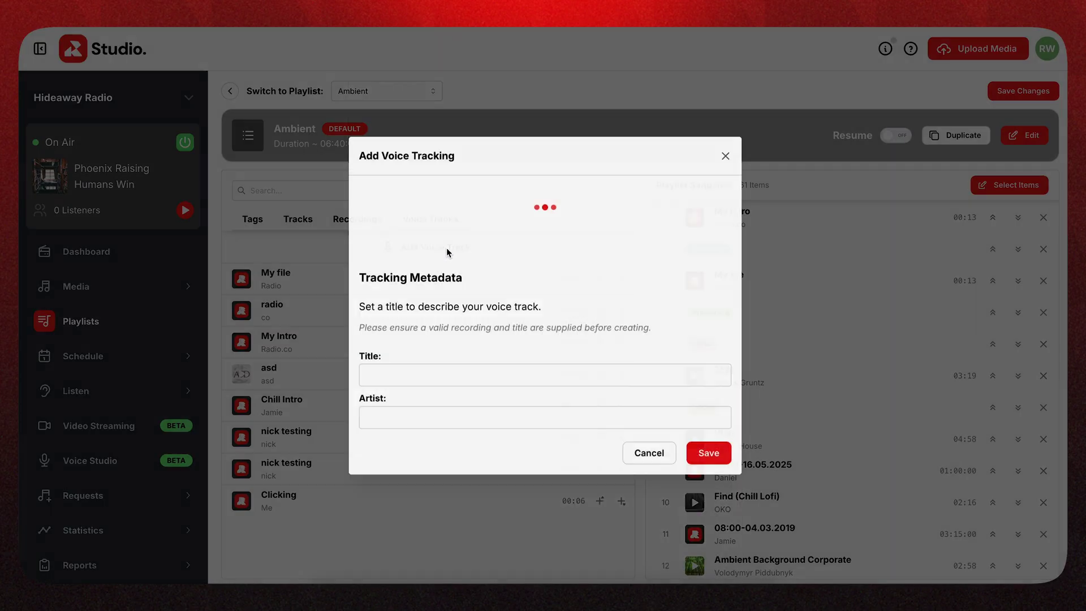
pyautogui.click(550, 149)
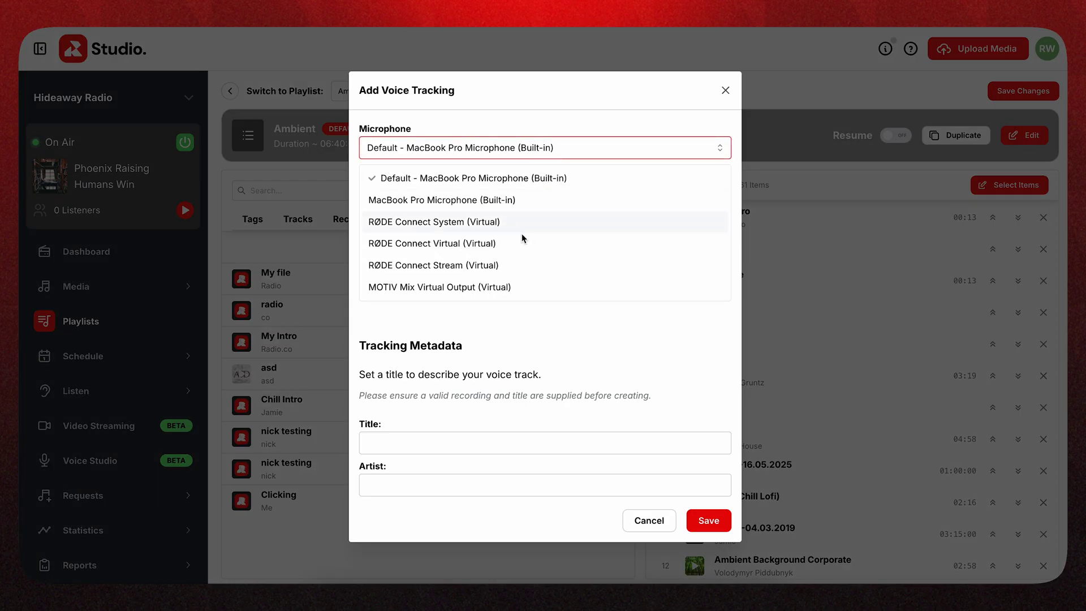
pyautogui.click(552, 150)
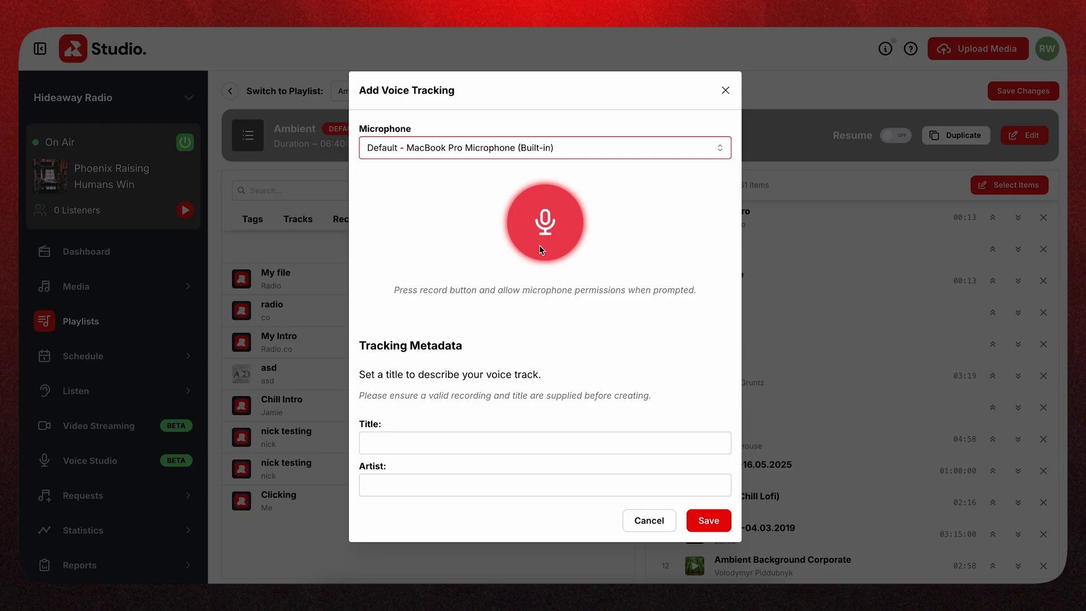
pyautogui.click(539, 243)
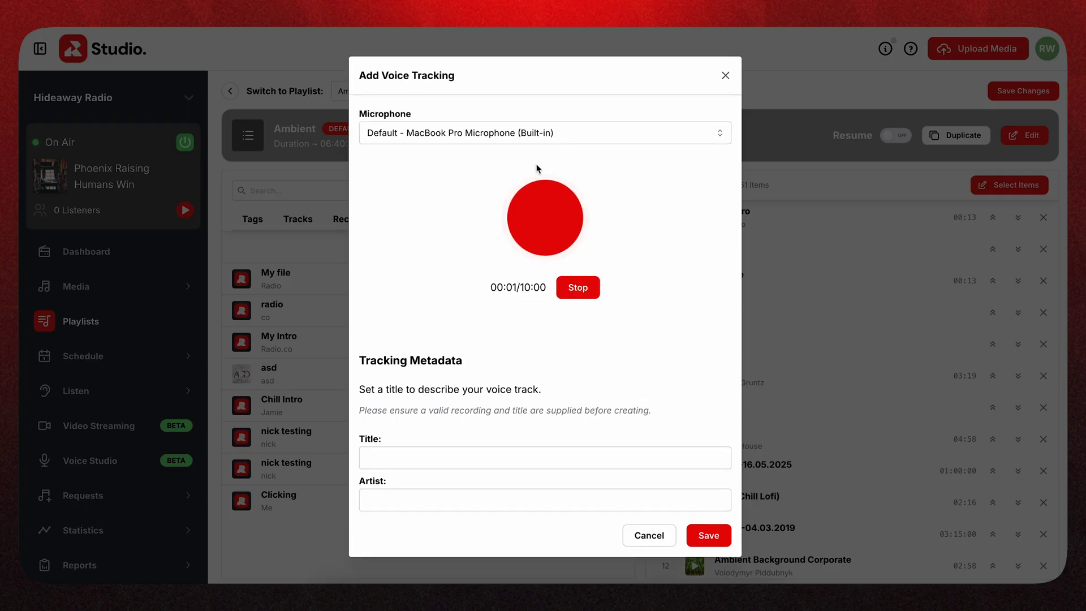
# Step: Title it 'My Track' with artist 'Me', then stop the recording and save it
pyautogui.click(454, 462)
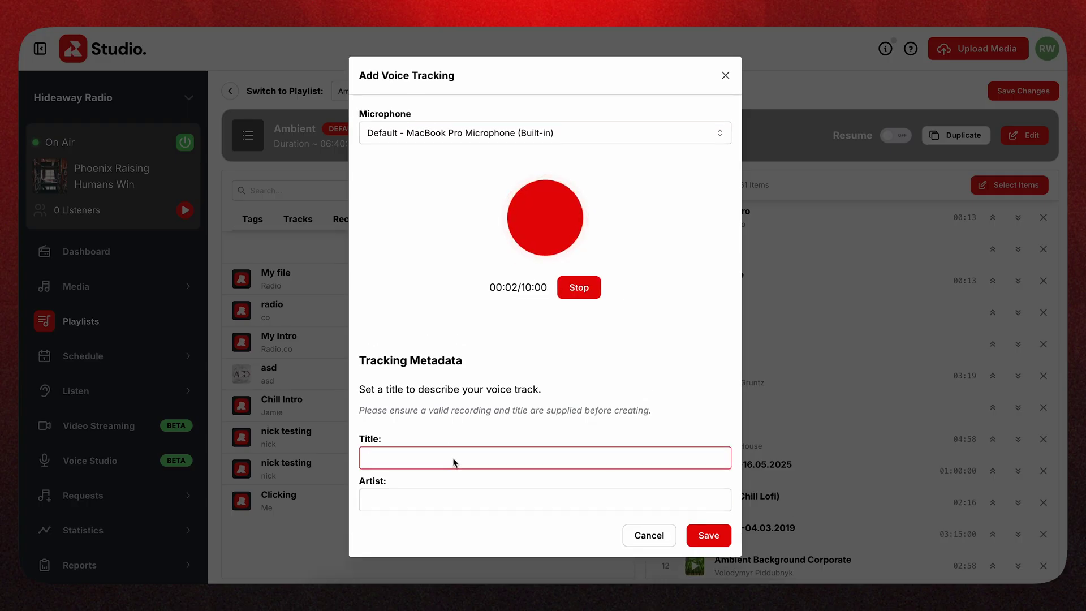
pyautogui.write('My Track')
pyautogui.click(487, 492)
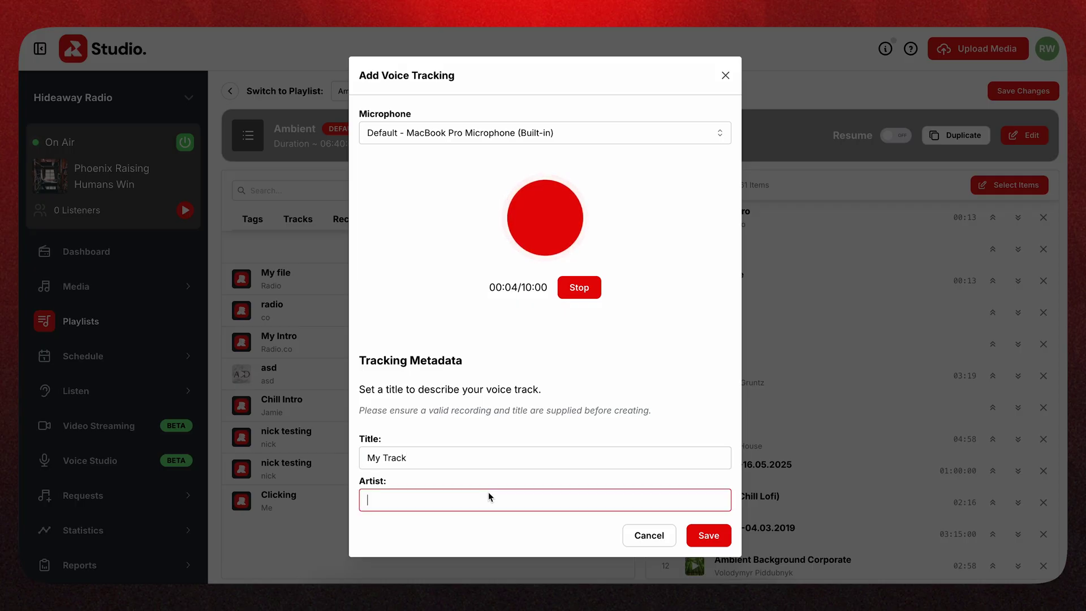
pyautogui.write('Me')
pyautogui.click(526, 534)
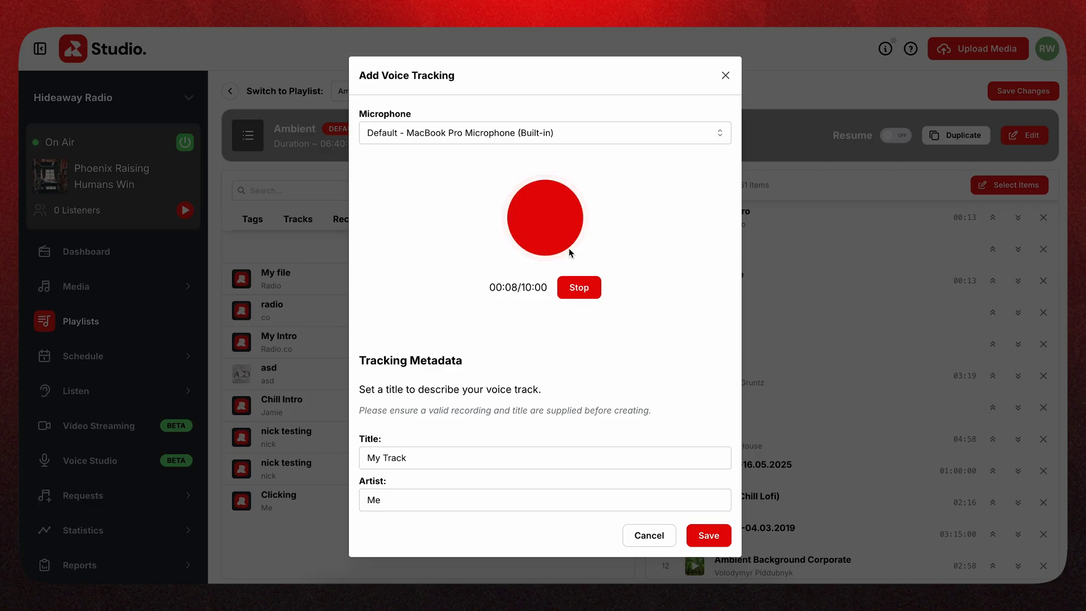
pyautogui.click(571, 285)
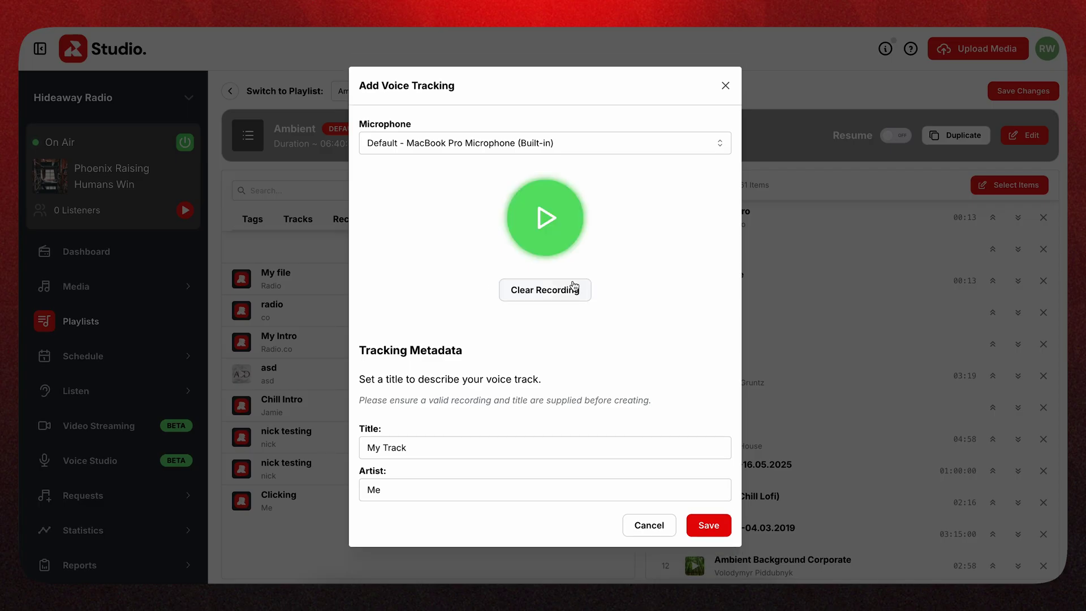
pyautogui.click(712, 526)
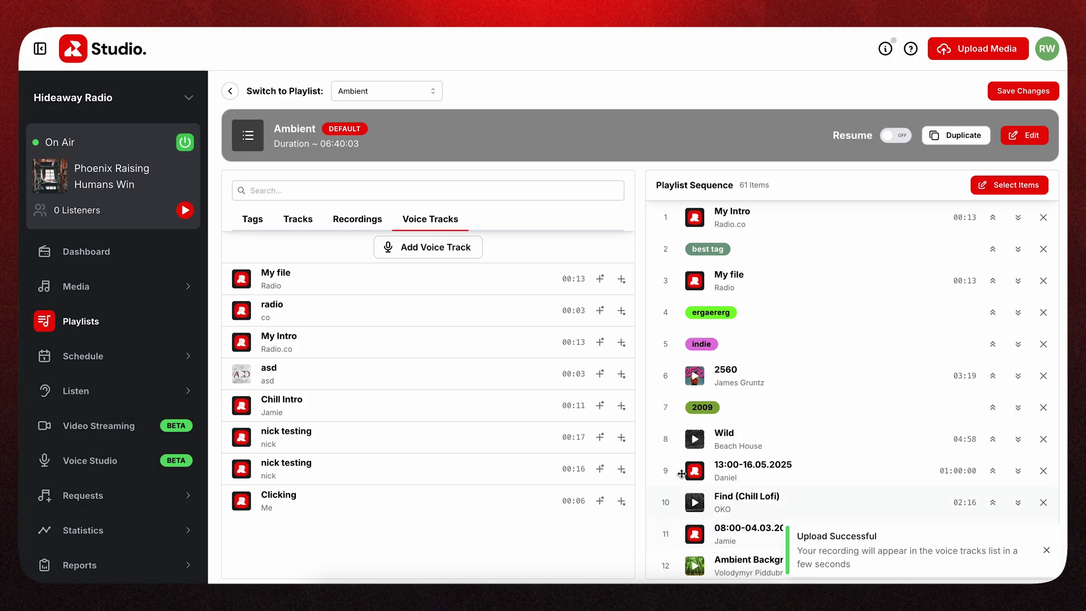
# Step: Save the Ambient playlist's changes, then go to the Schedule calendar's current week
pyautogui.scroll(2, 854, 397)
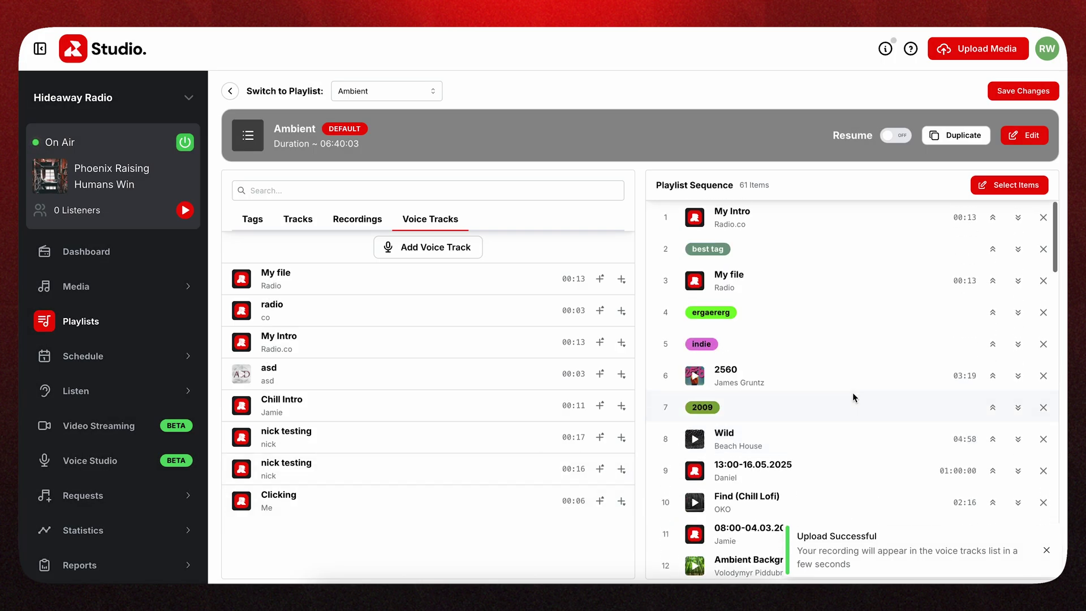
pyautogui.click(1002, 91)
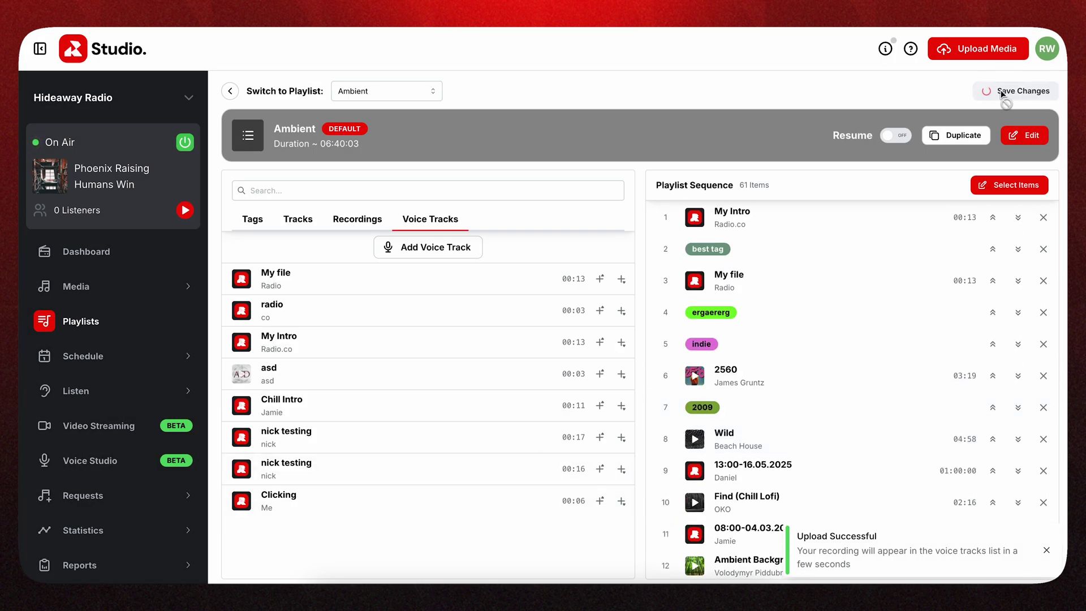
pyautogui.click(79, 356)
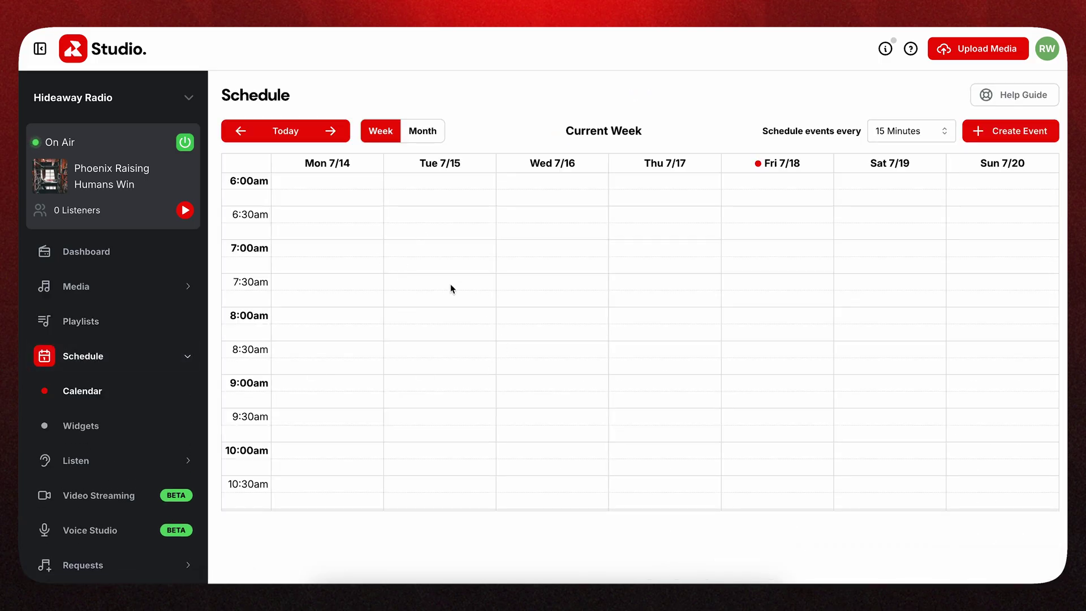
pyautogui.scroll(1, 450, 288)
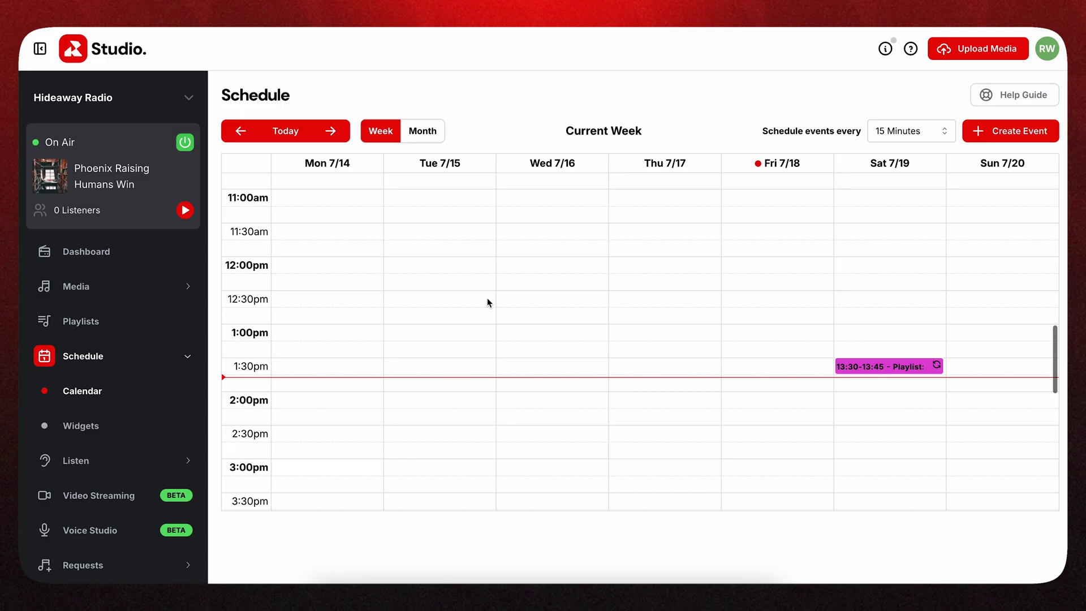
# Step: Start a new schedule event with a duration of 1 hour 15 minutes
pyautogui.moveTo(446, 267); pyautogui.dragTo(444, 393)
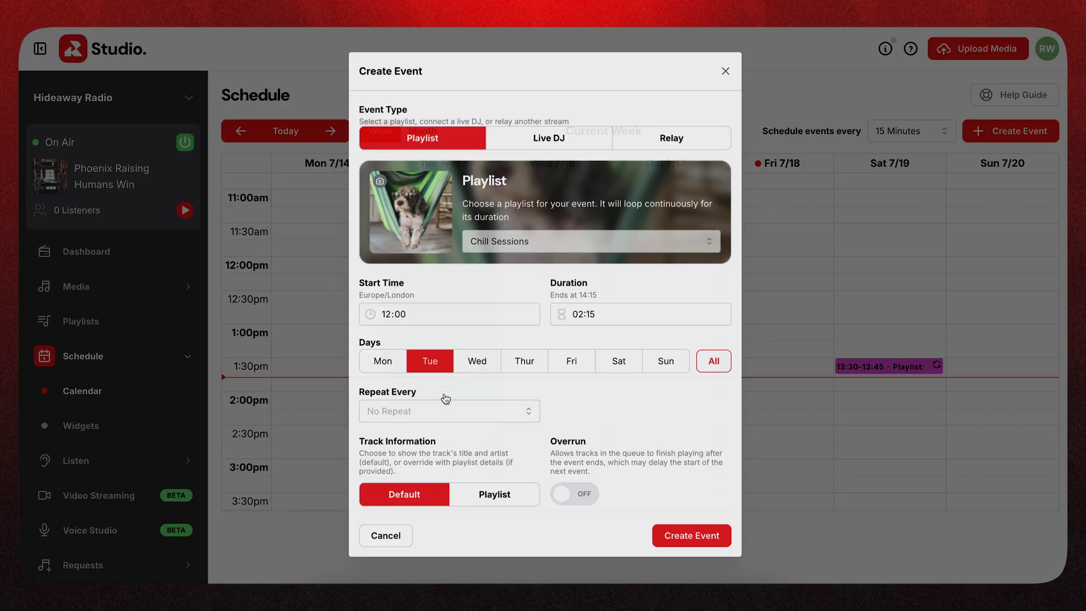
pyautogui.click(726, 74)
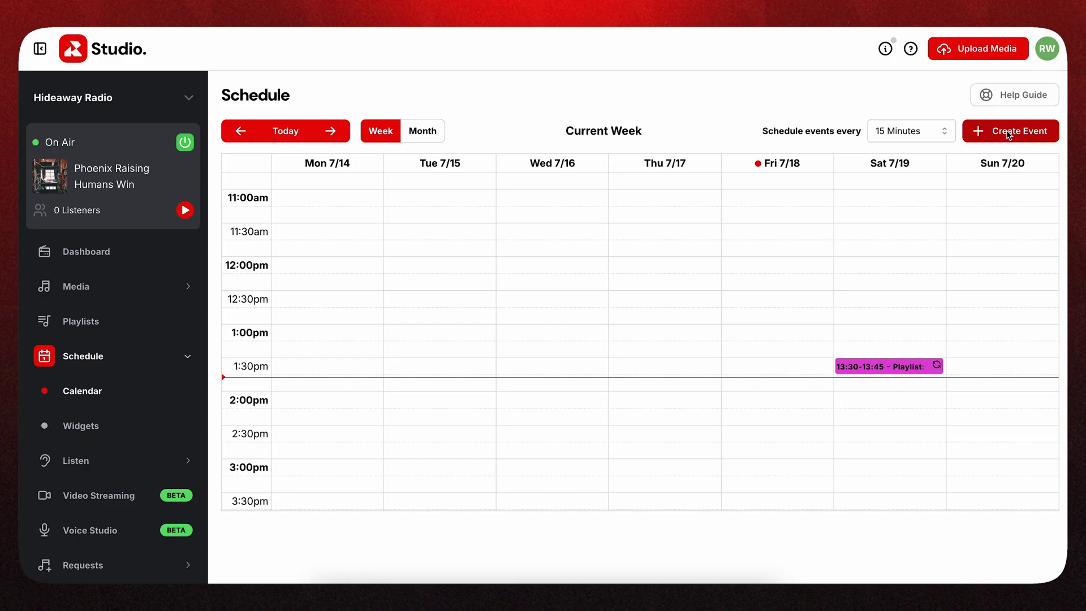
pyautogui.click(1031, 135)
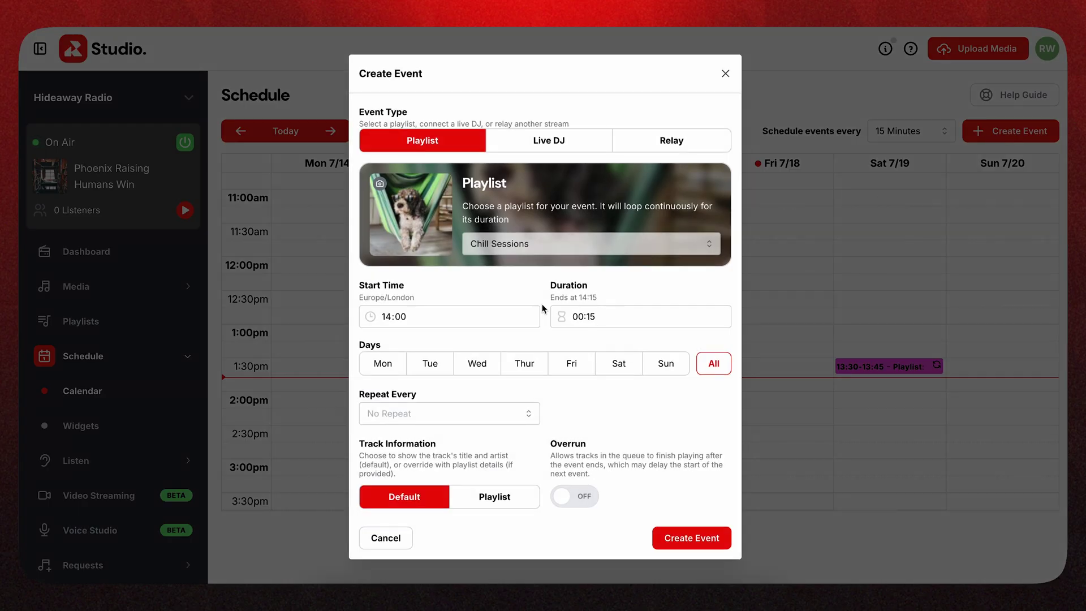
pyautogui.click(582, 325)
pyautogui.click(574, 378)
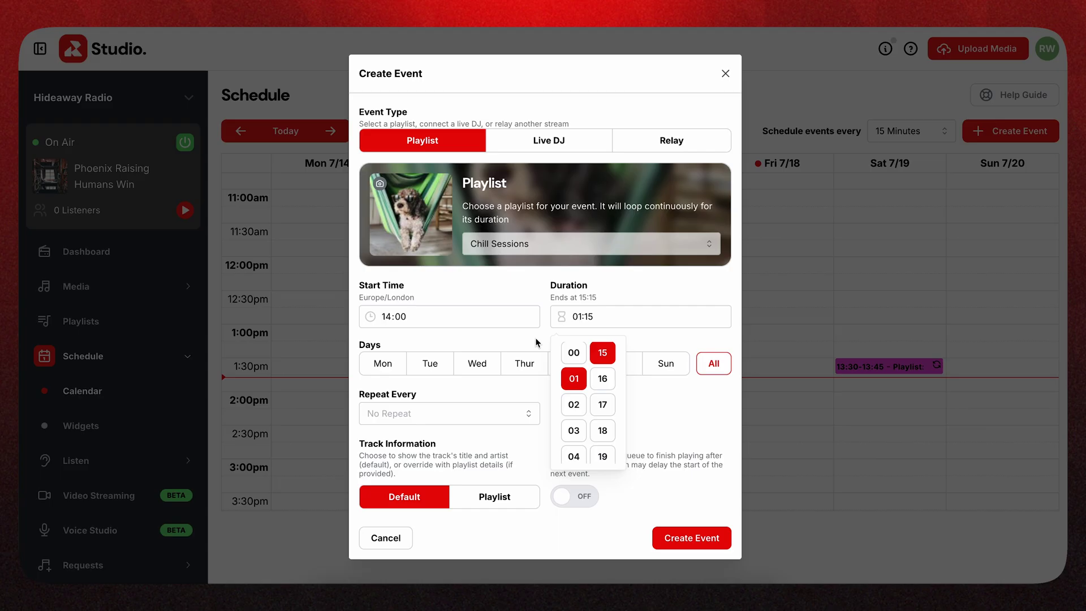
# Step: Choose Head Bangers as the event's playlist, starting at 14:00
pyautogui.click(570, 244)
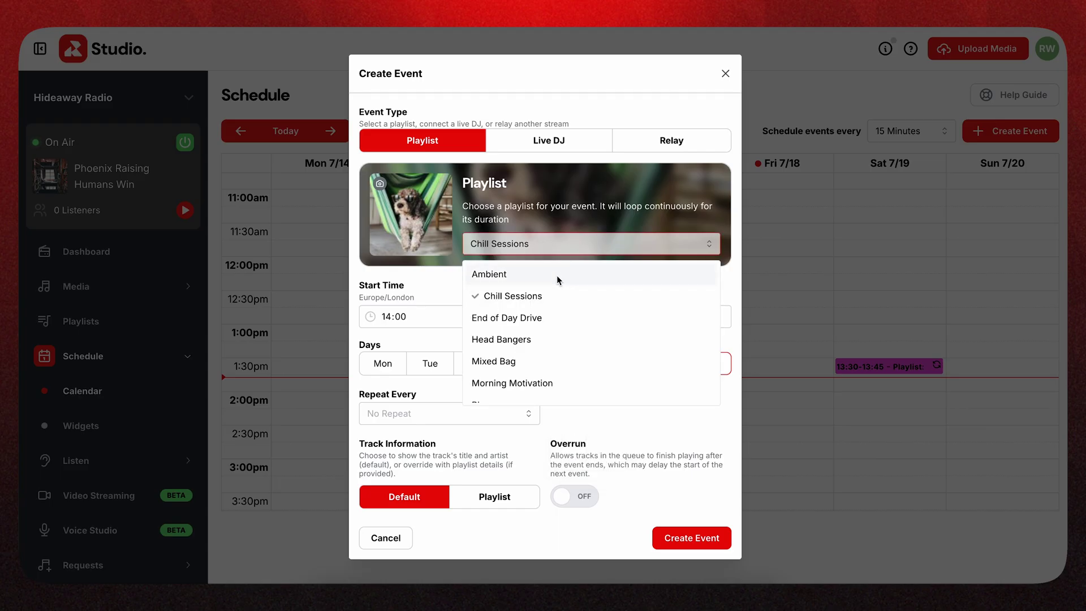
pyautogui.click(556, 274)
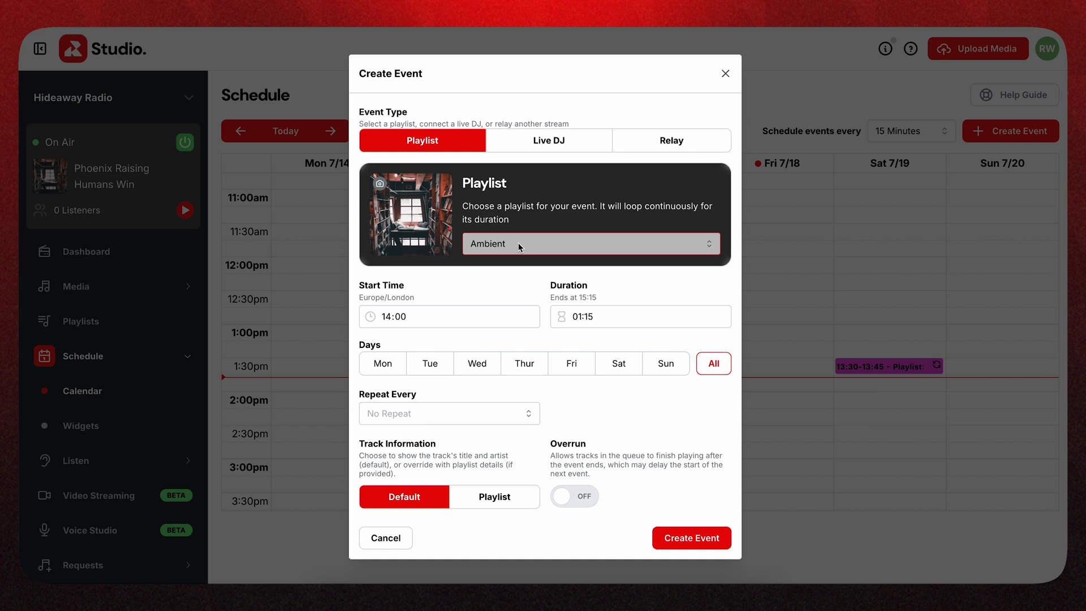
pyautogui.click(547, 245)
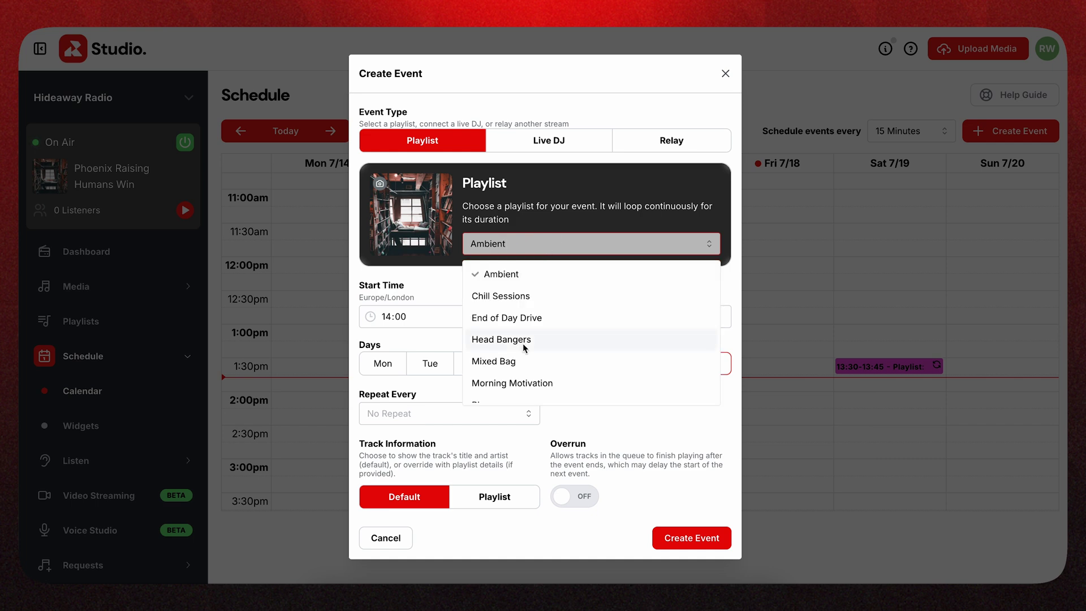
pyautogui.click(521, 340)
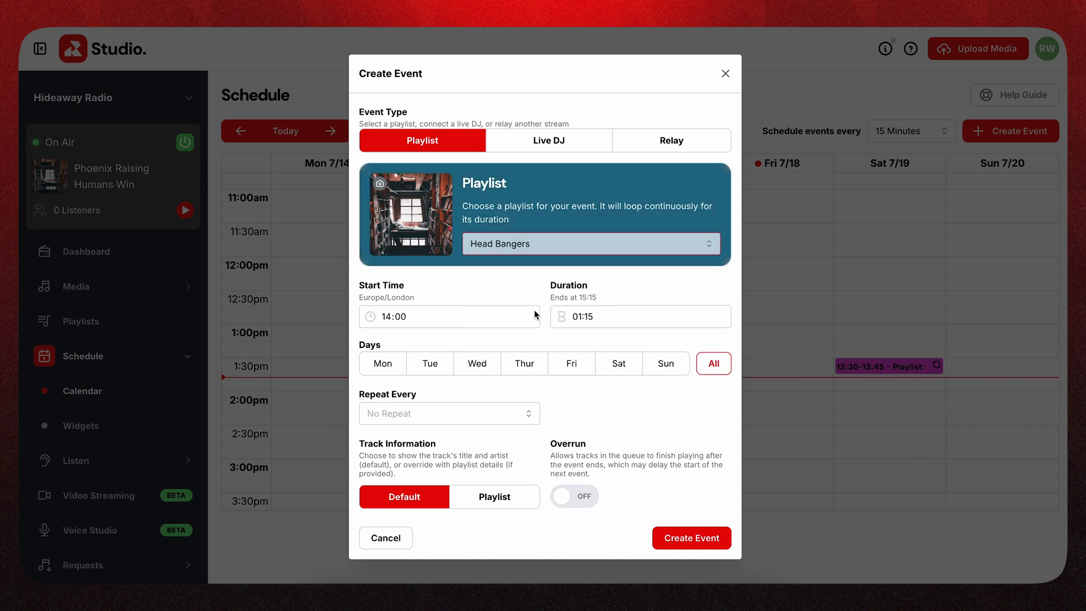
pyautogui.click(459, 319)
# Step: Keep the 14:00 start and set the event to run on all days of the week
pyautogui.click(504, 297)
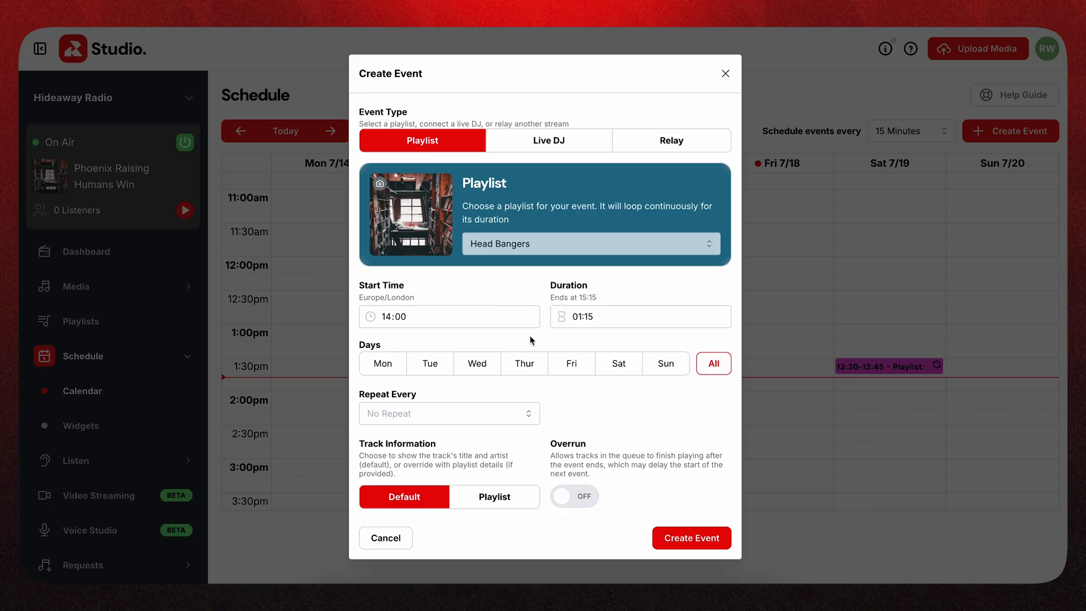
pyautogui.click(383, 364)
pyautogui.click(468, 368)
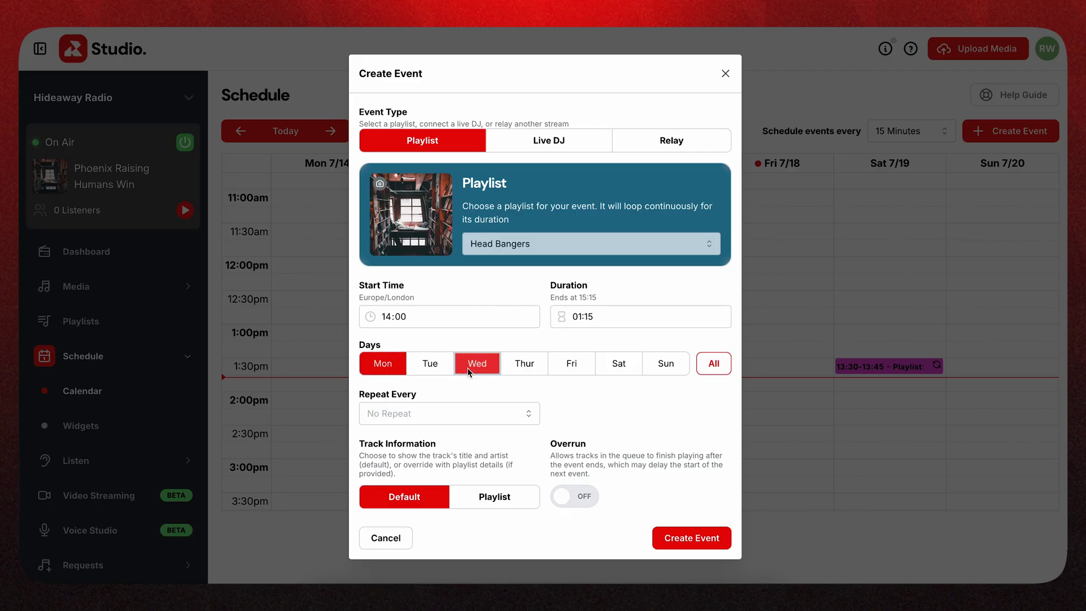
pyautogui.click(559, 367)
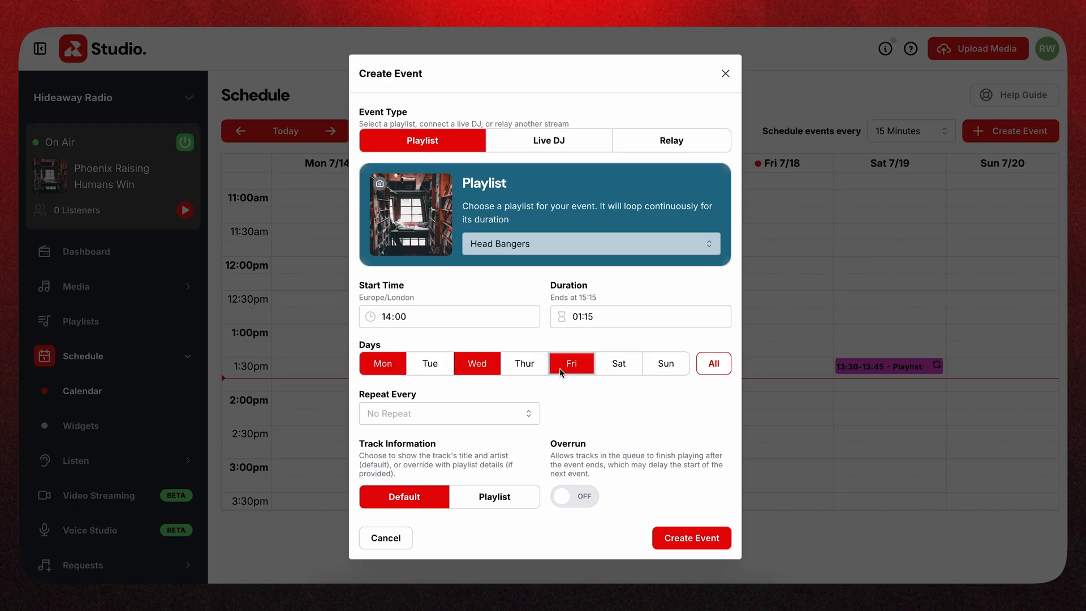
pyautogui.click(721, 371)
pyautogui.click(721, 370)
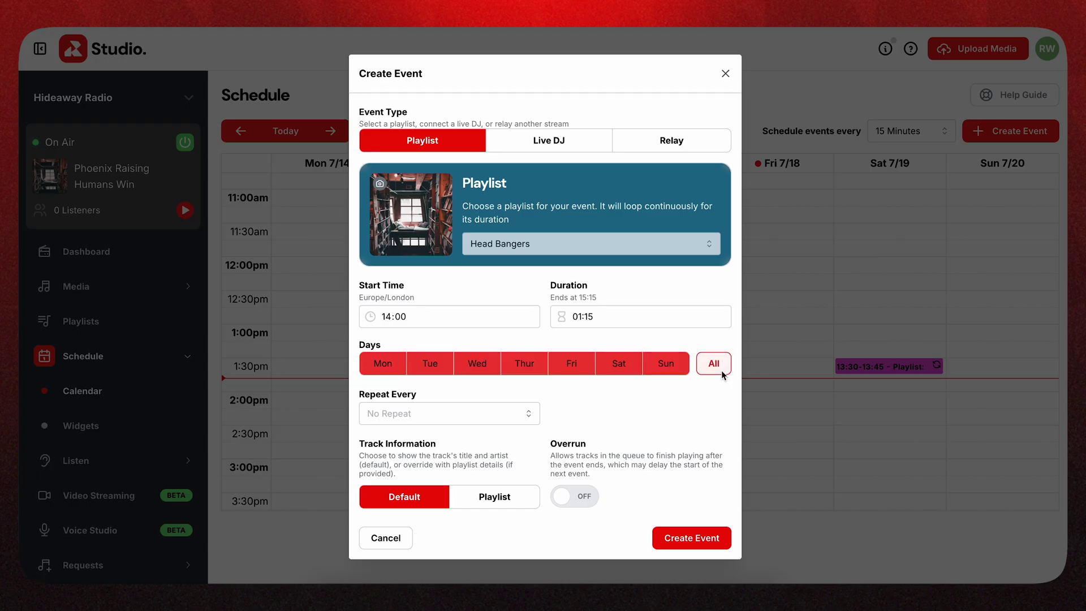
pyautogui.click(382, 364)
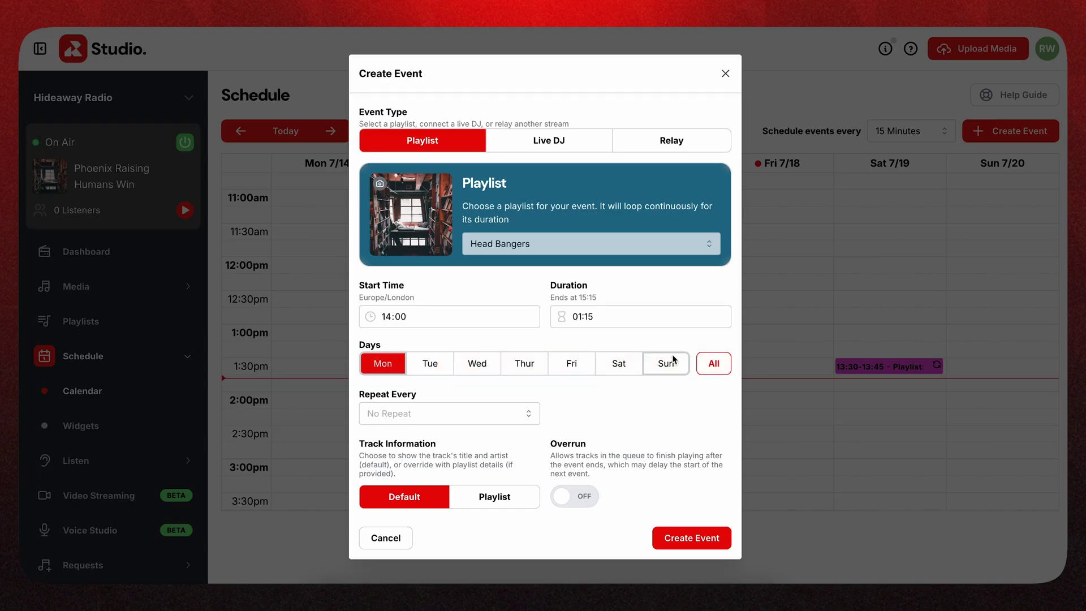
pyautogui.click(711, 371)
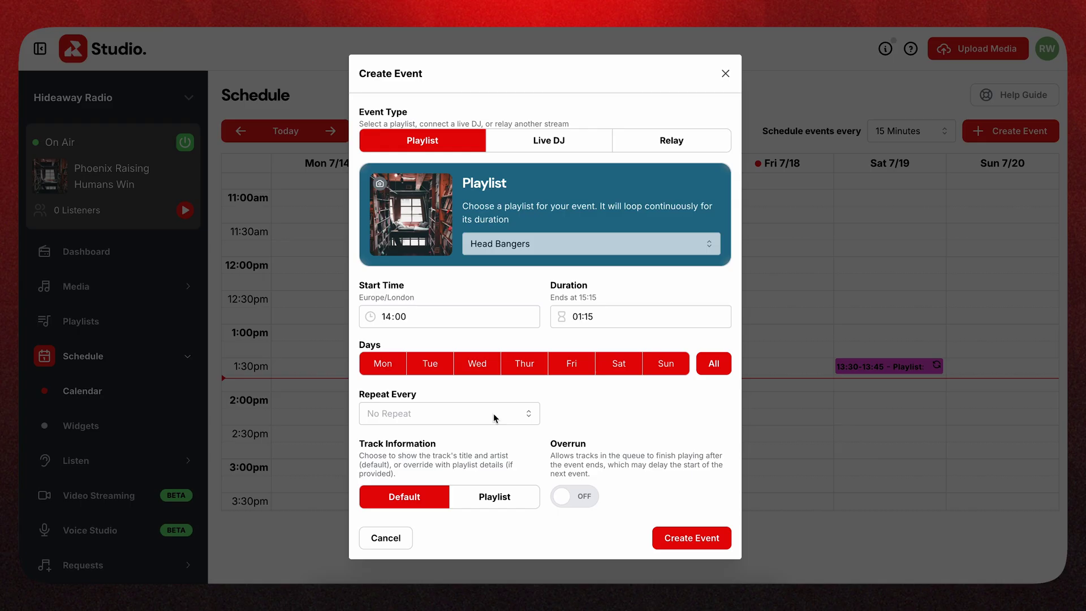
# Step: Set the event to repeat every 1 week and create it
pyautogui.click(529, 417)
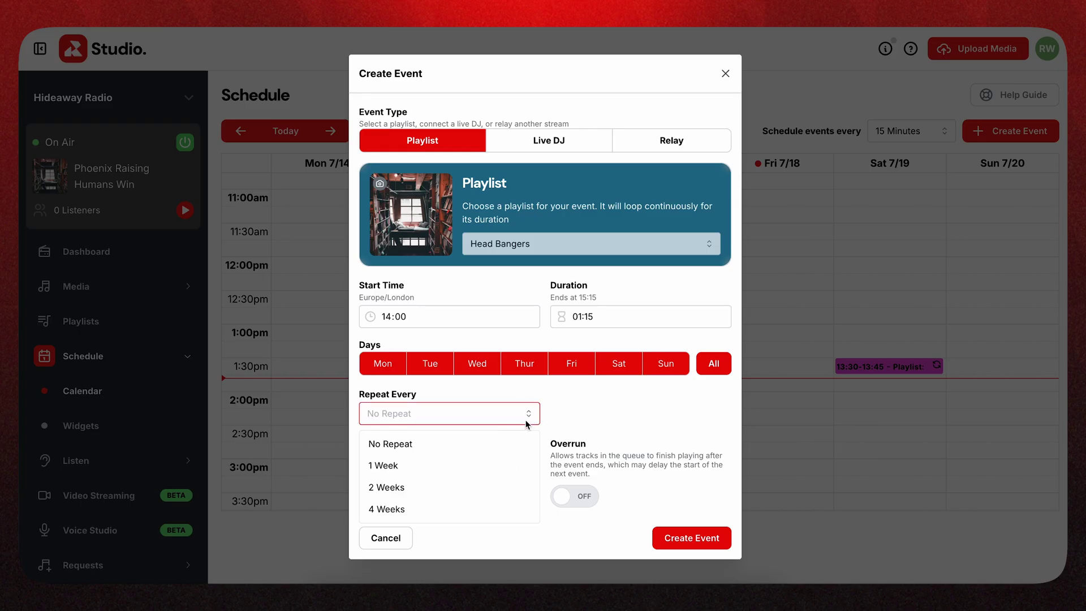
pyautogui.click(491, 458)
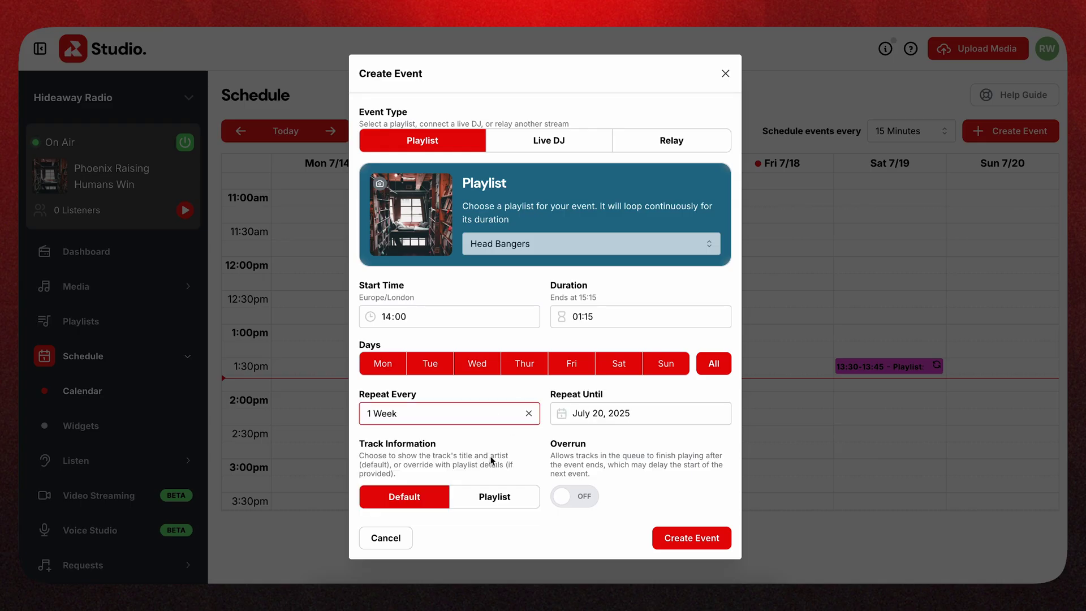
pyautogui.click(528, 413)
pyautogui.click(528, 414)
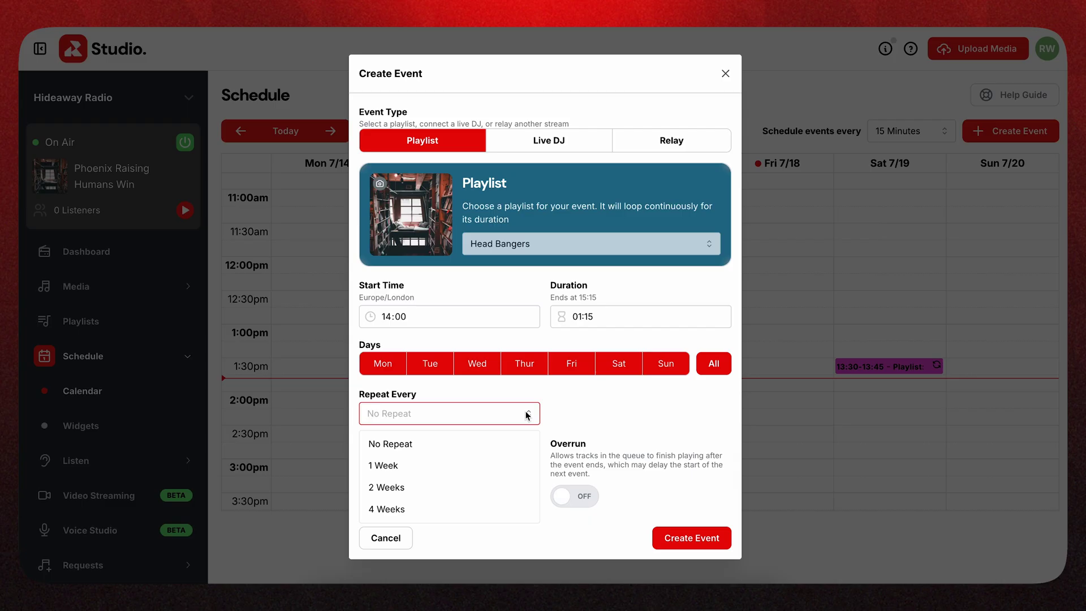
pyautogui.click(479, 464)
pyautogui.click(613, 433)
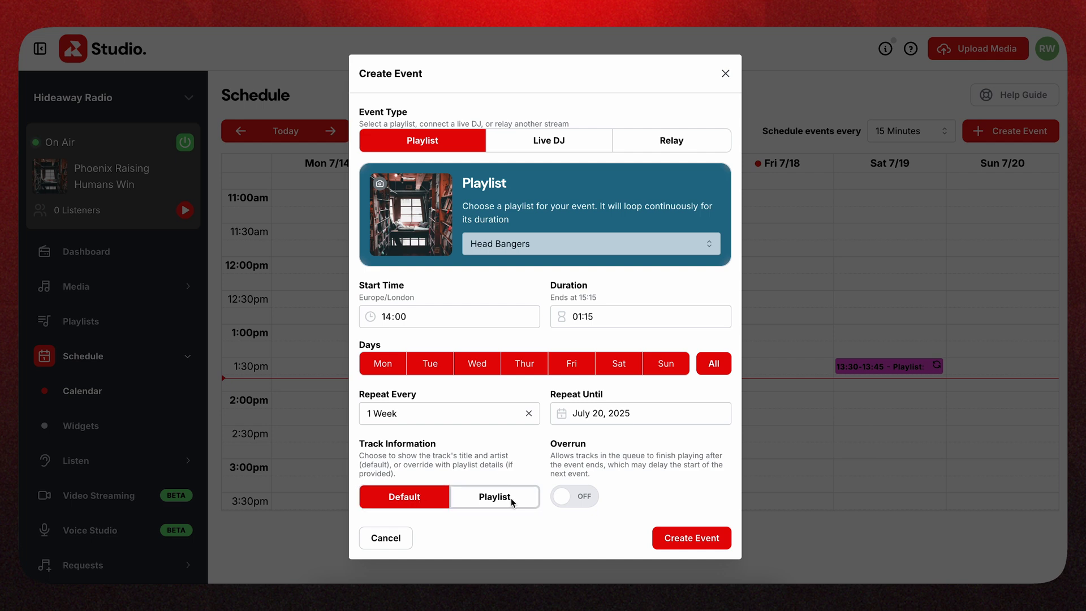
pyautogui.click(689, 538)
# Step: Review the Head Bangers events on the calendar, checking Friday's event and next week
pyautogui.scroll(-3, 853, 428)
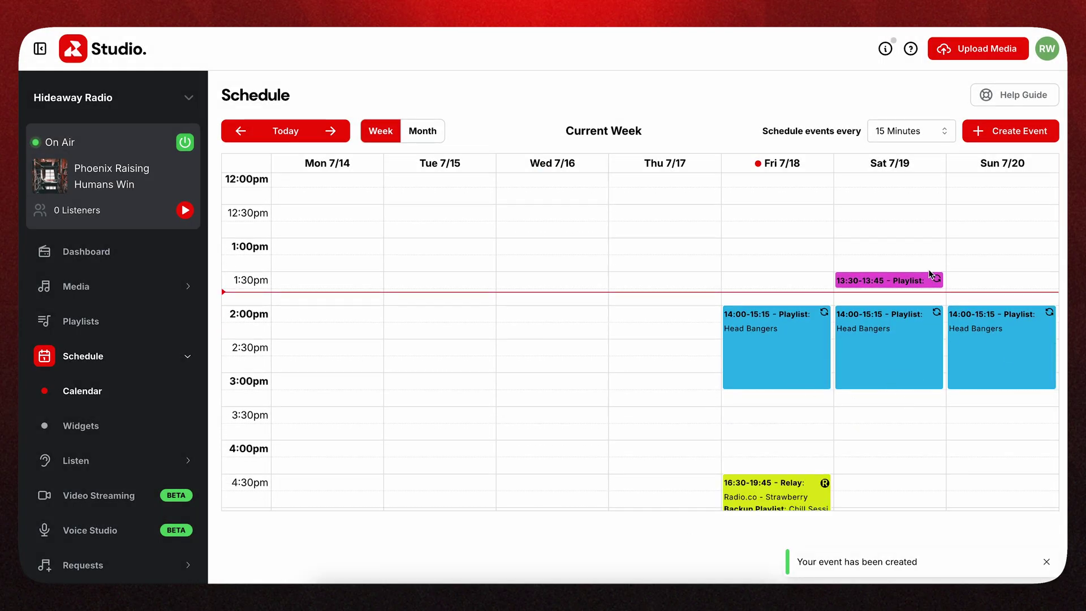
pyautogui.scroll(-2, 938, 374)
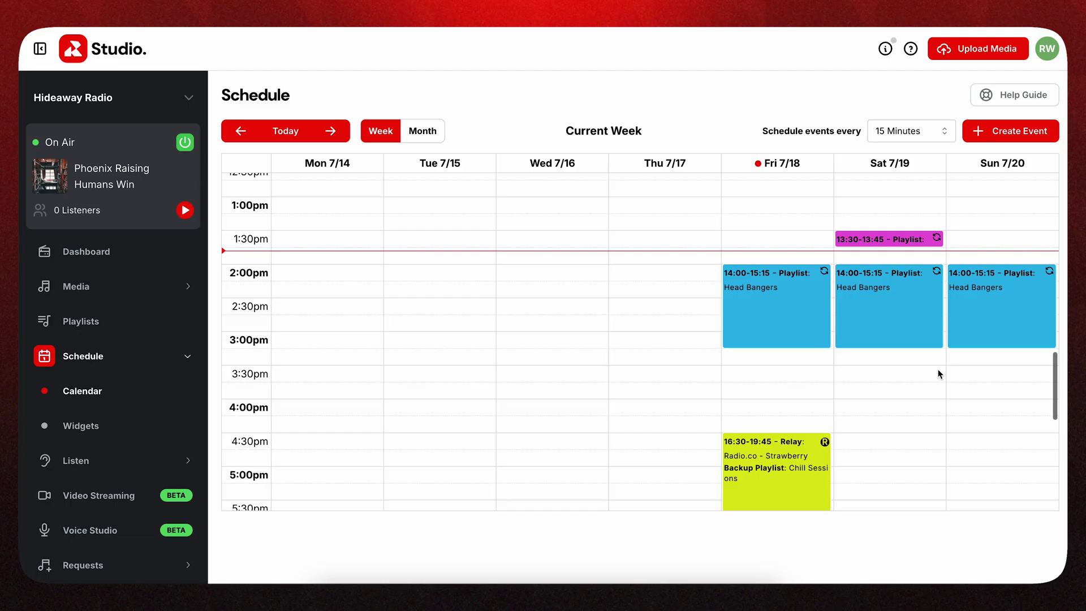
pyautogui.scroll(2, 938, 374)
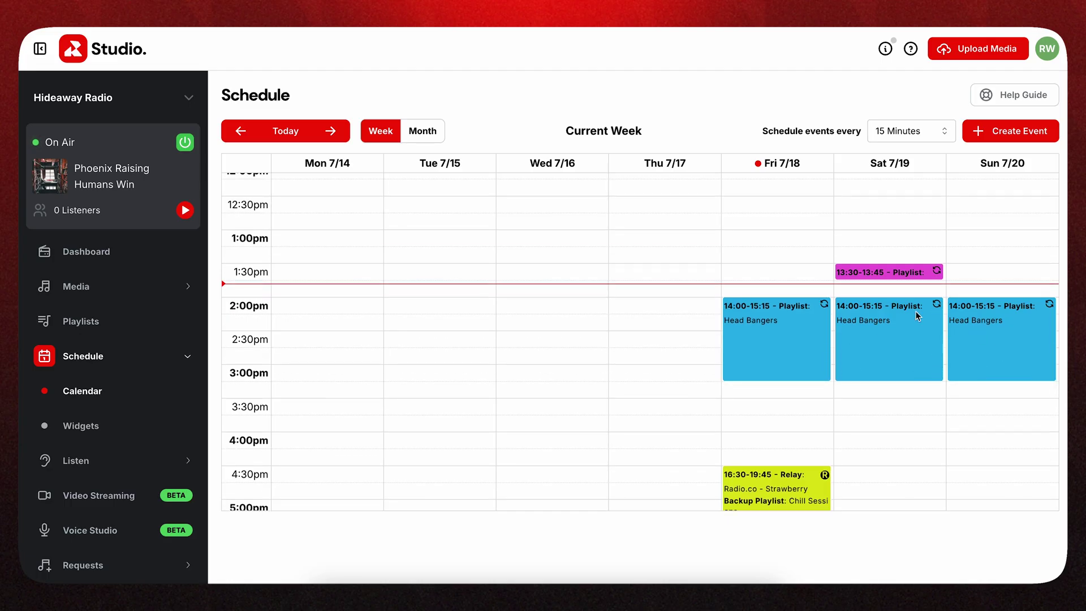
pyautogui.click(788, 339)
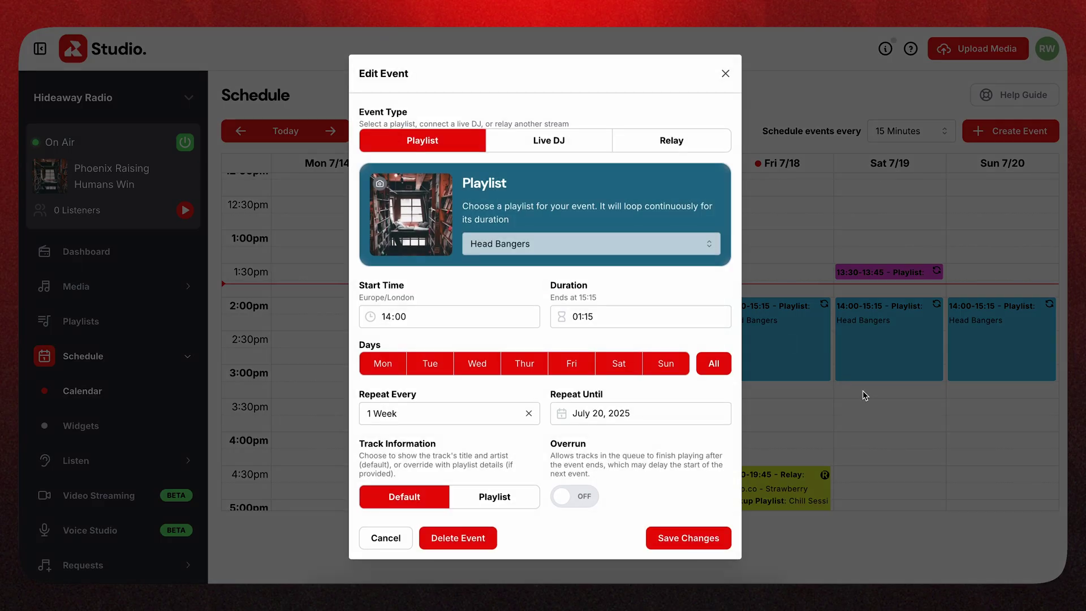
pyautogui.click(969, 358)
pyautogui.scroll(1, 970, 361)
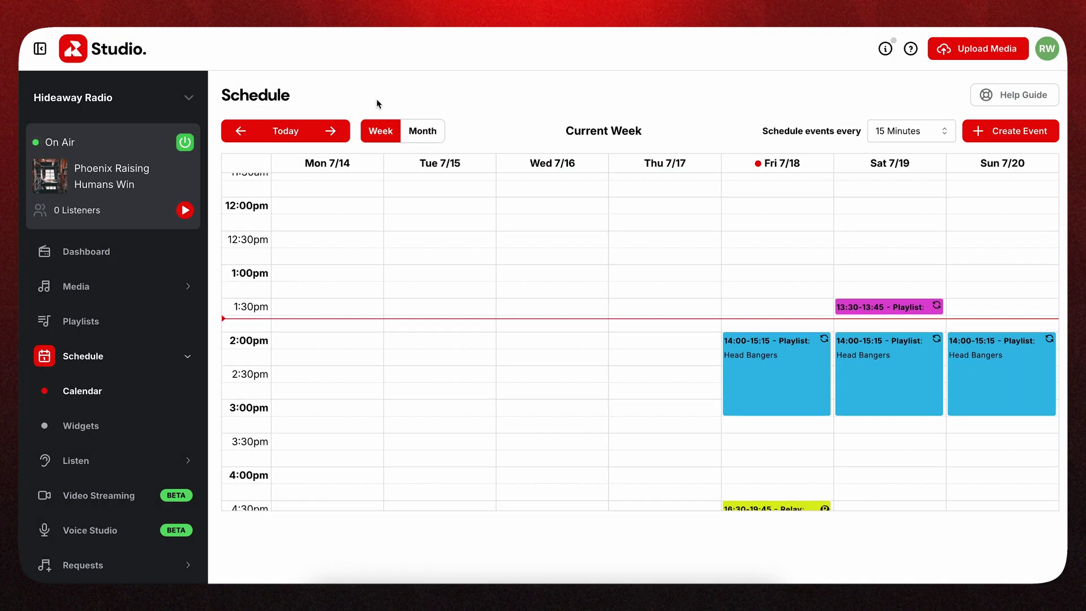
pyautogui.click(331, 137)
pyautogui.scroll(-10, 502, 299)
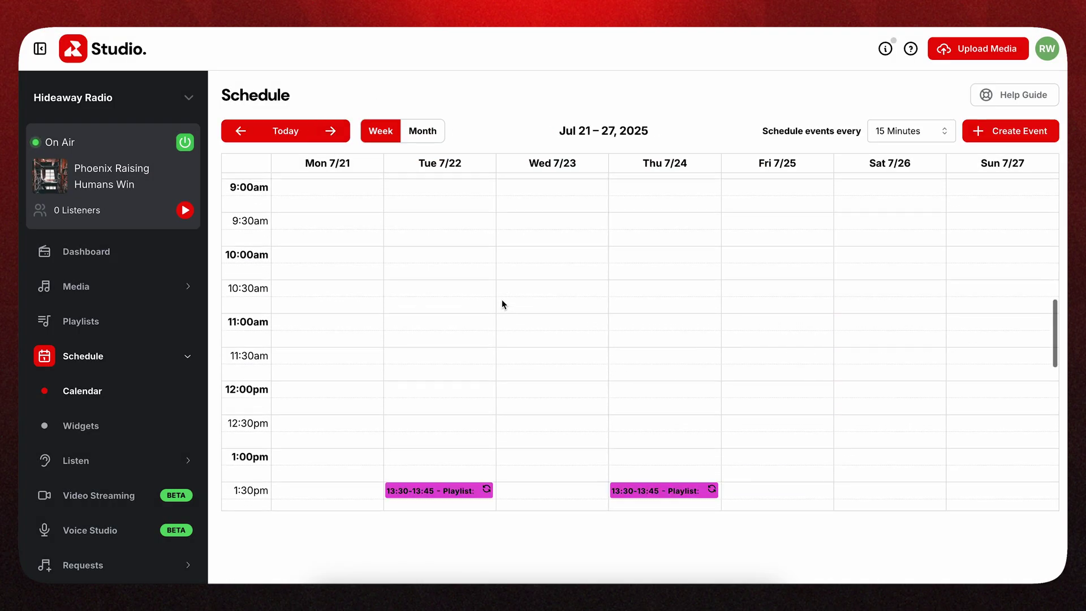
pyautogui.click(254, 138)
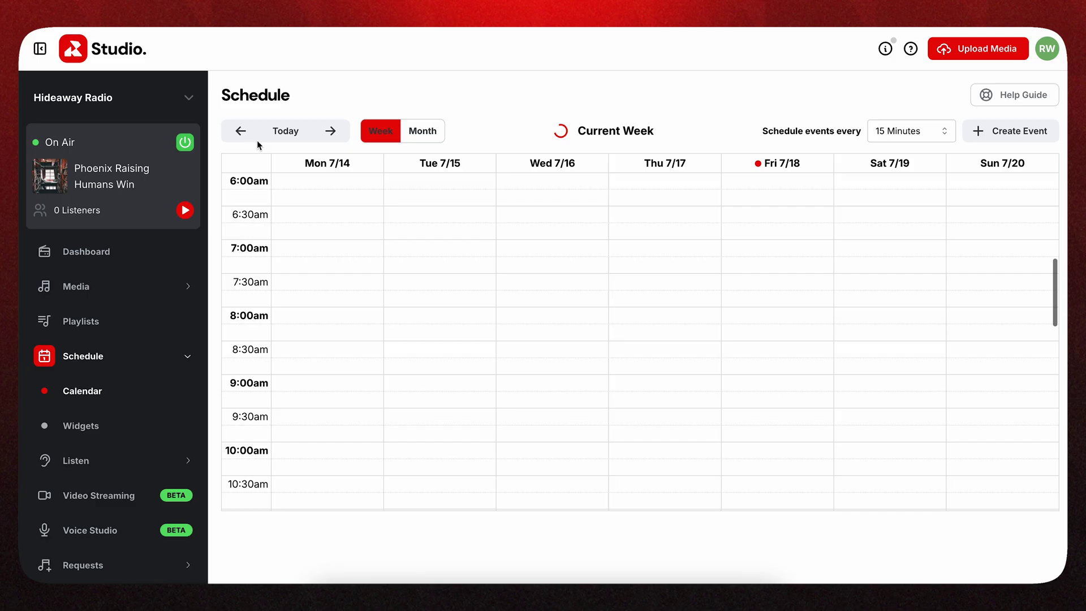
# Step: Set Saturday's Head Bangers event to repeat until July 25, 2025, updating only this occurrence
pyautogui.scroll(-1, 855, 423)
pyautogui.scroll(-9, 856, 423)
pyautogui.click(854, 431)
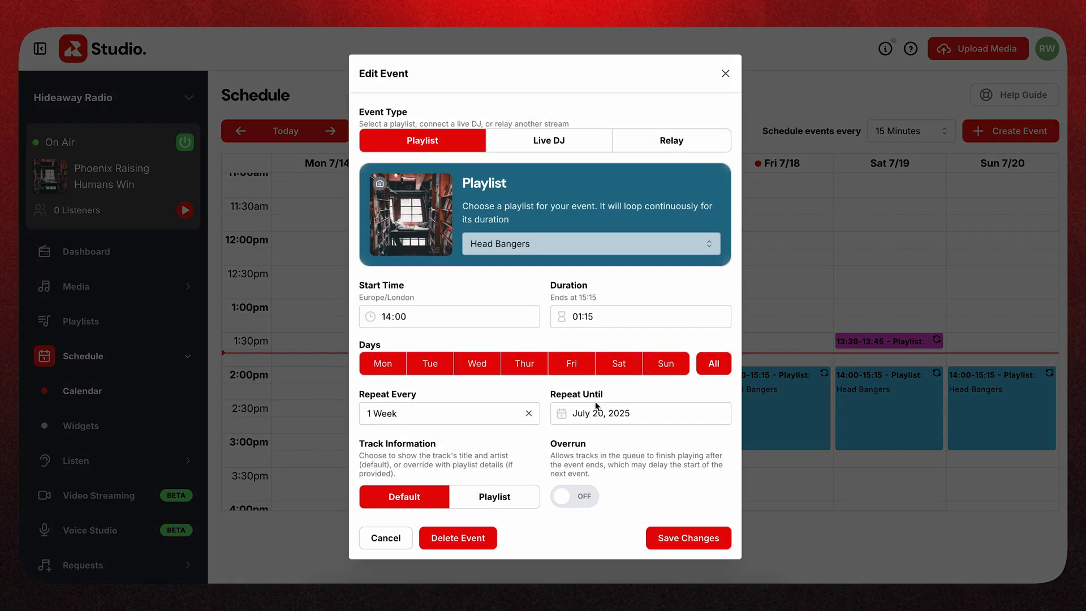
pyautogui.click(581, 415)
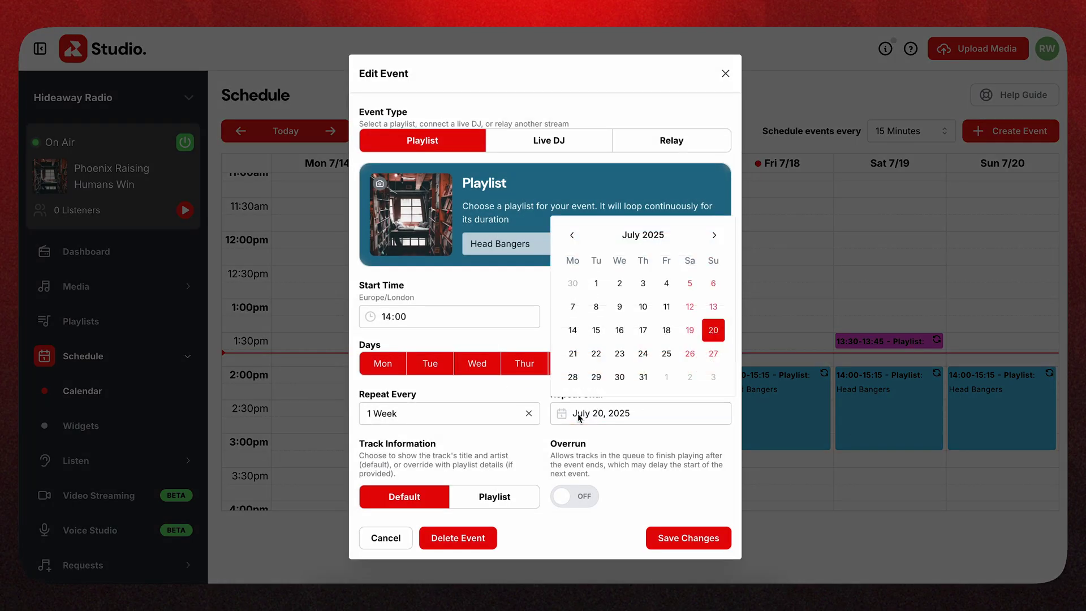
pyautogui.click(664, 360)
pyautogui.click(693, 532)
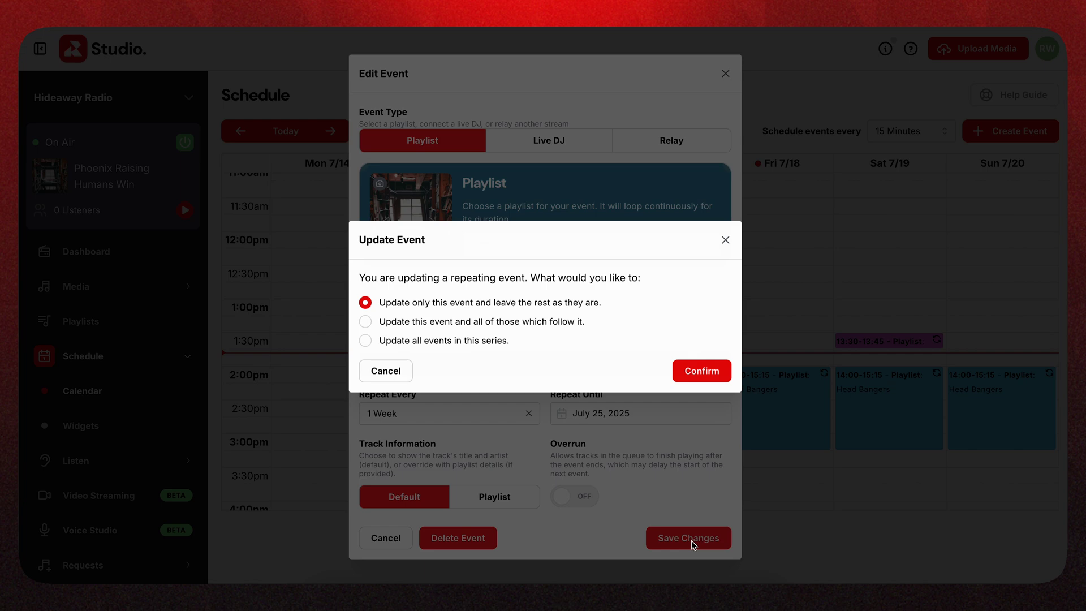
pyautogui.click(701, 372)
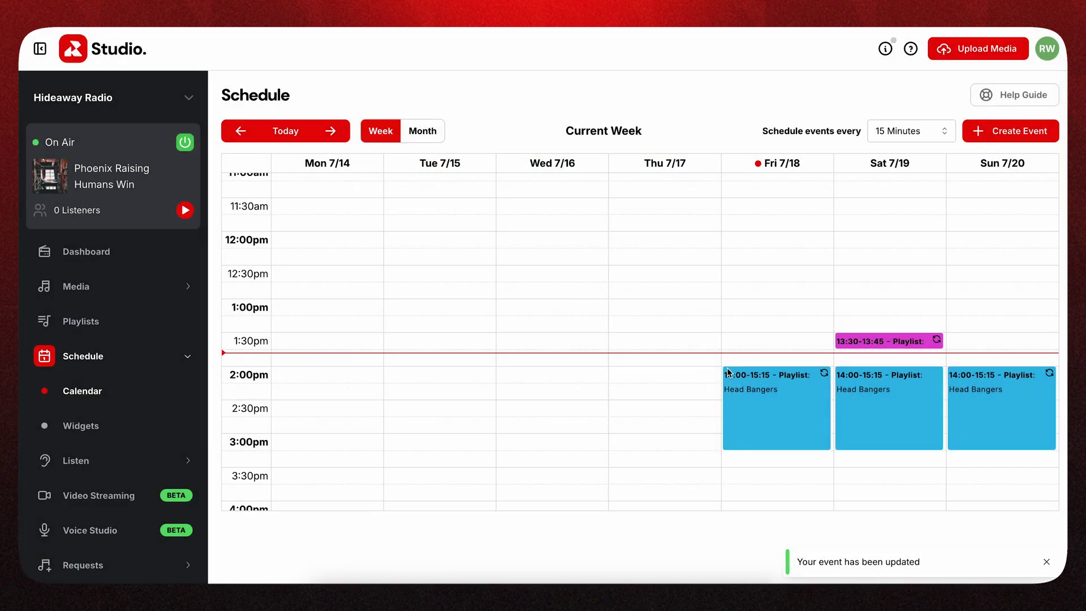
# Step: Switch Friday's 14:00 Head Bangers event to the Live DJ type and assign a DJ
pyautogui.click(777, 404)
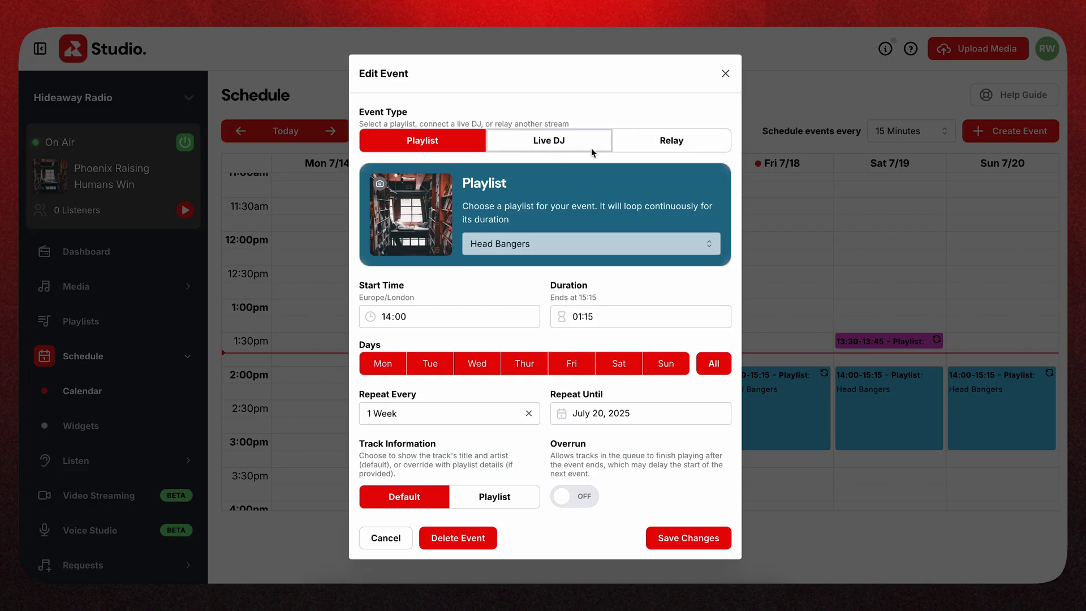
pyautogui.click(508, 140)
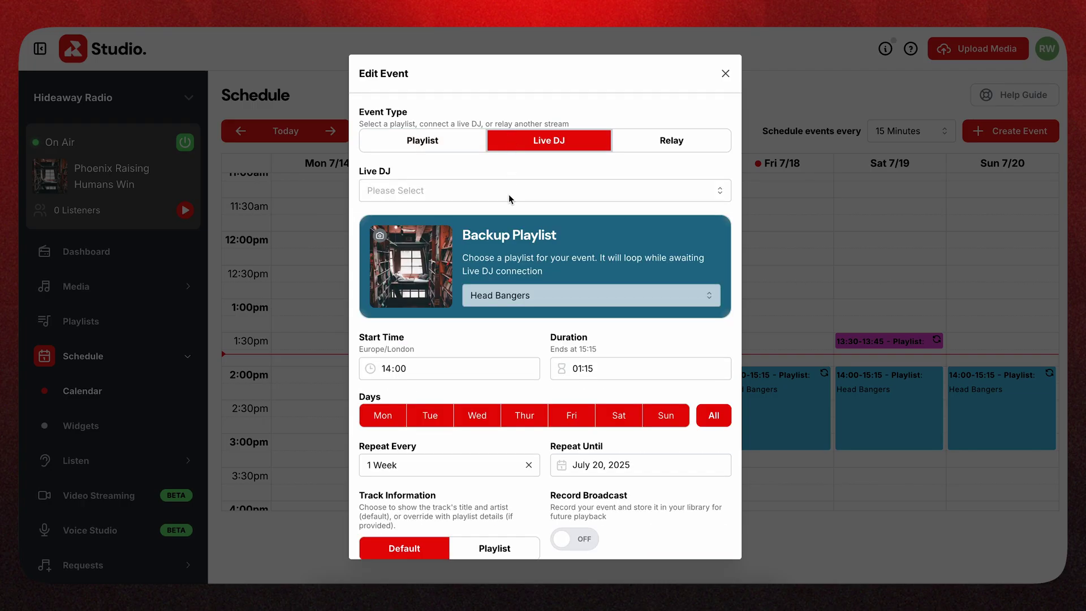
pyautogui.click(461, 198)
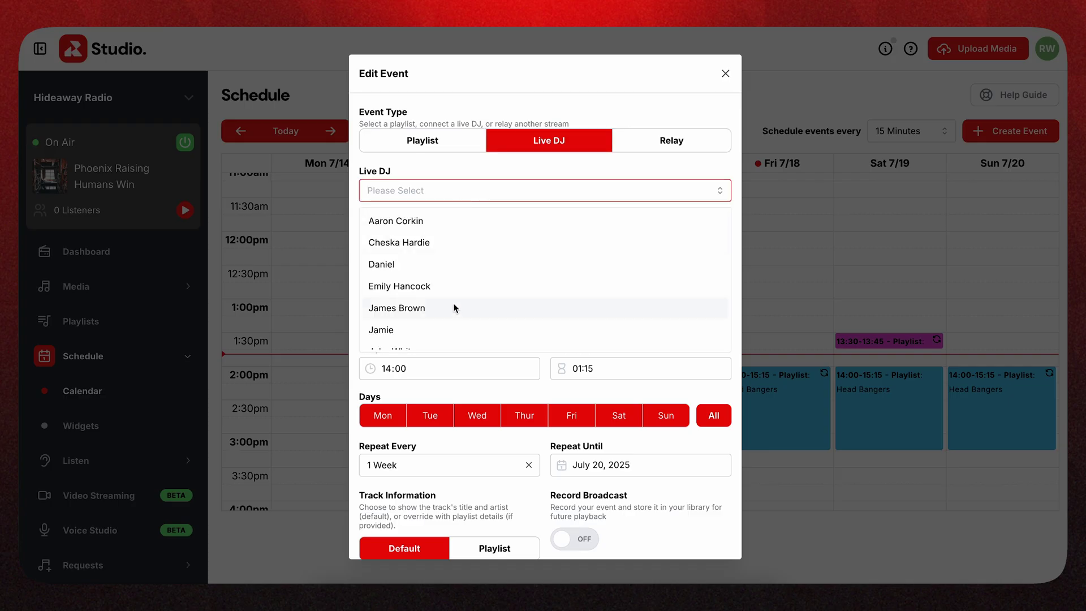
pyautogui.scroll(-2, 452, 328)
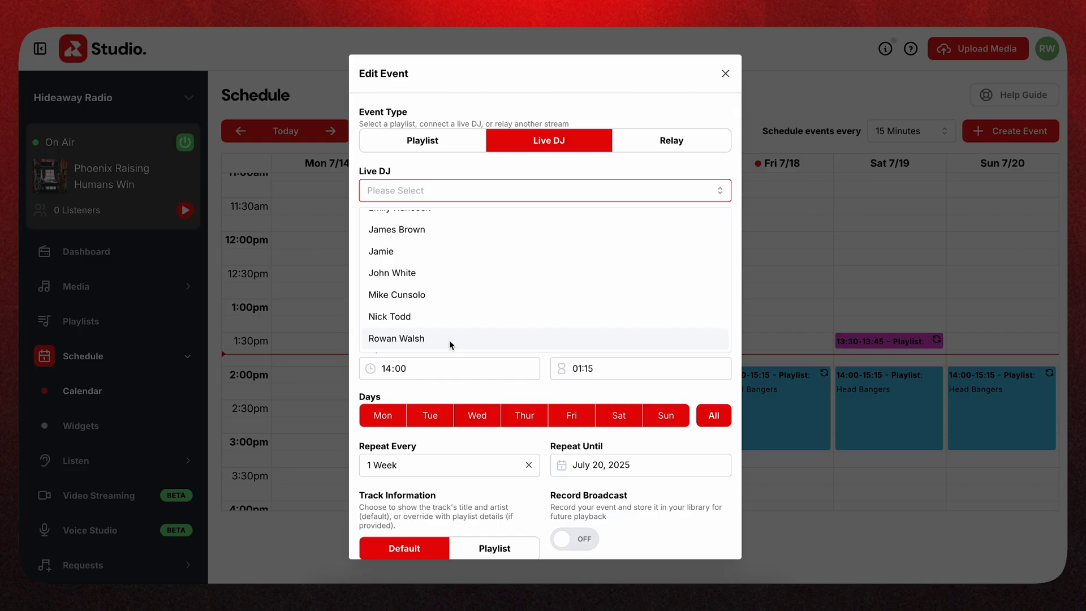
pyautogui.click(482, 339)
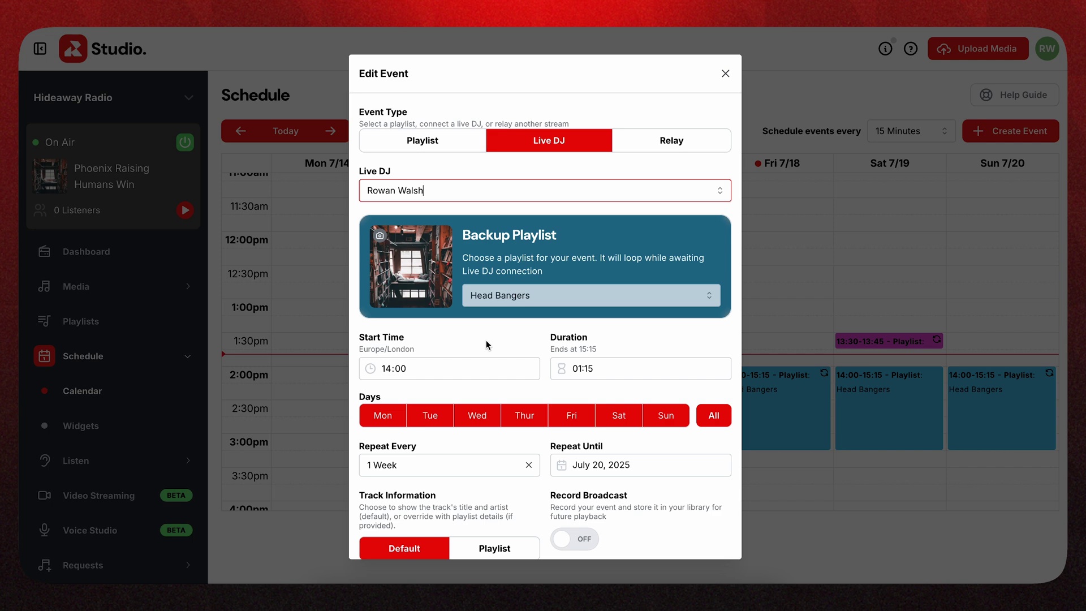
pyautogui.click(493, 192)
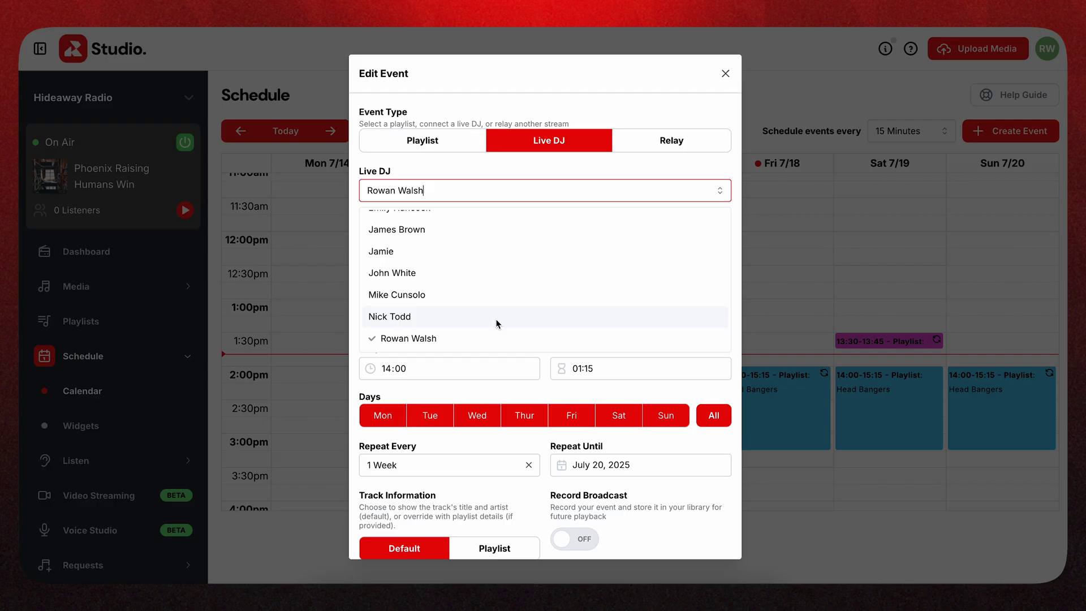
pyautogui.click(472, 338)
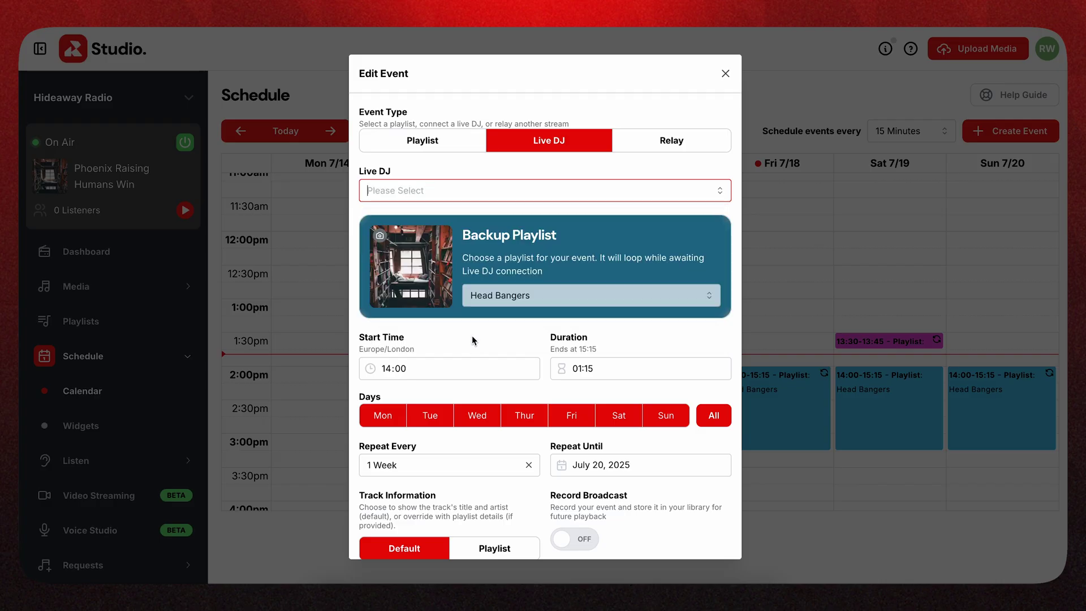
pyautogui.click(482, 196)
pyautogui.click(437, 338)
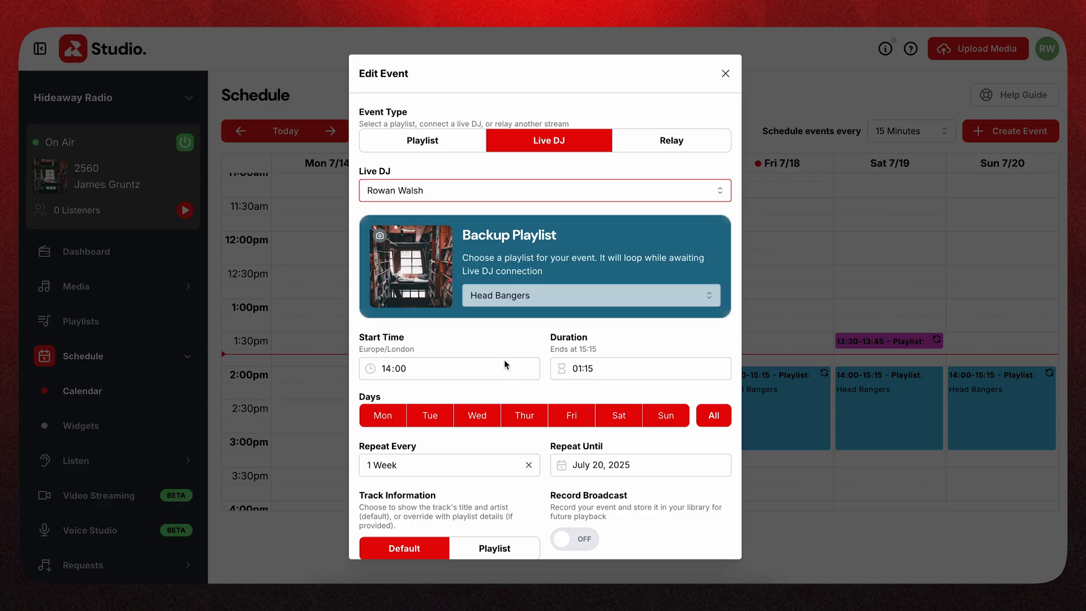
# Step: Choose End of Day Drive as the Live DJ show's backup playlist
pyautogui.click(530, 297)
pyautogui.scroll(-1, 525, 396)
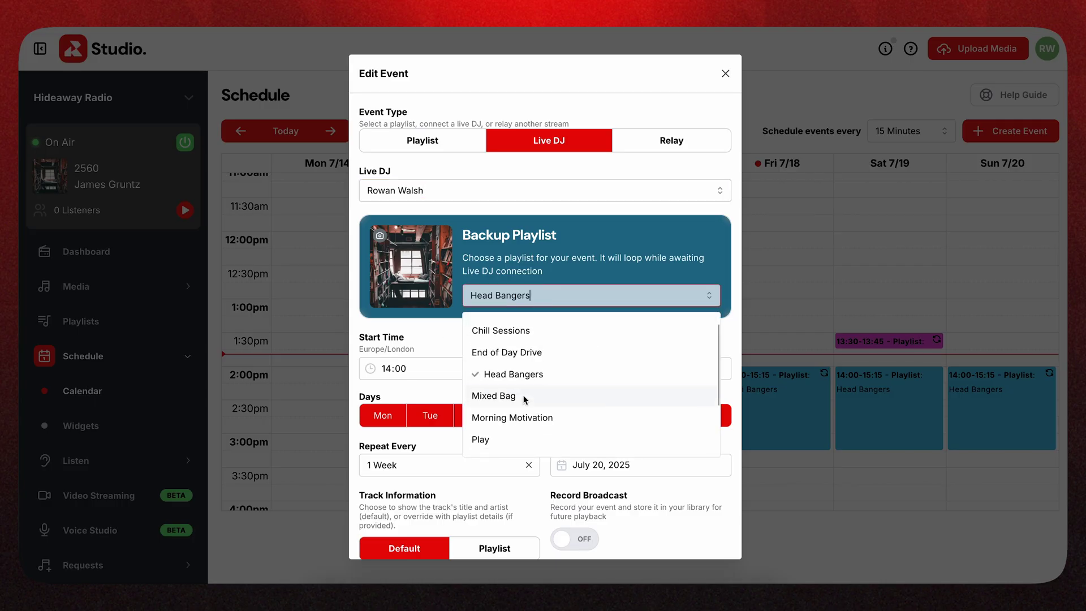
pyautogui.scroll(-1, 525, 396)
pyautogui.scroll(1, 535, 389)
pyautogui.click(543, 373)
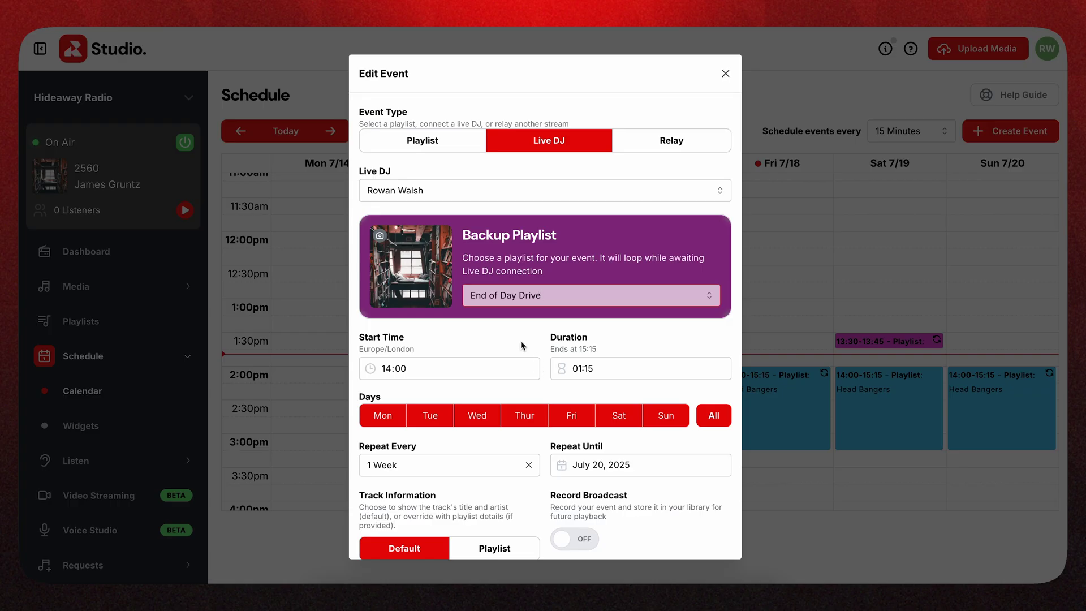
# Step: Turn on Record Broadcast, then save and confirm the event update
pyautogui.scroll(-1, 522, 345)
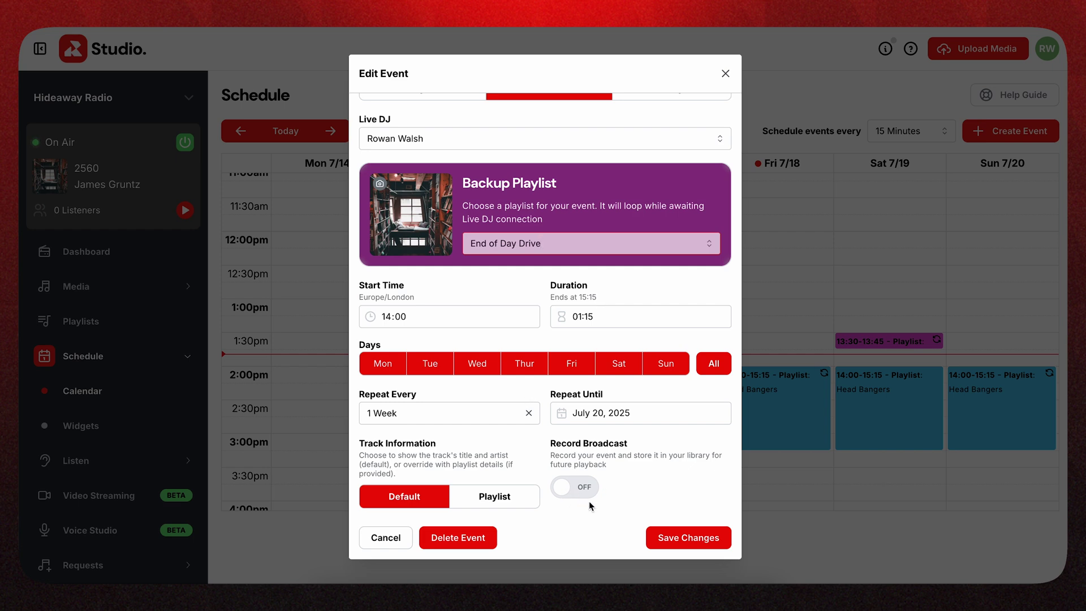
pyautogui.click(565, 488)
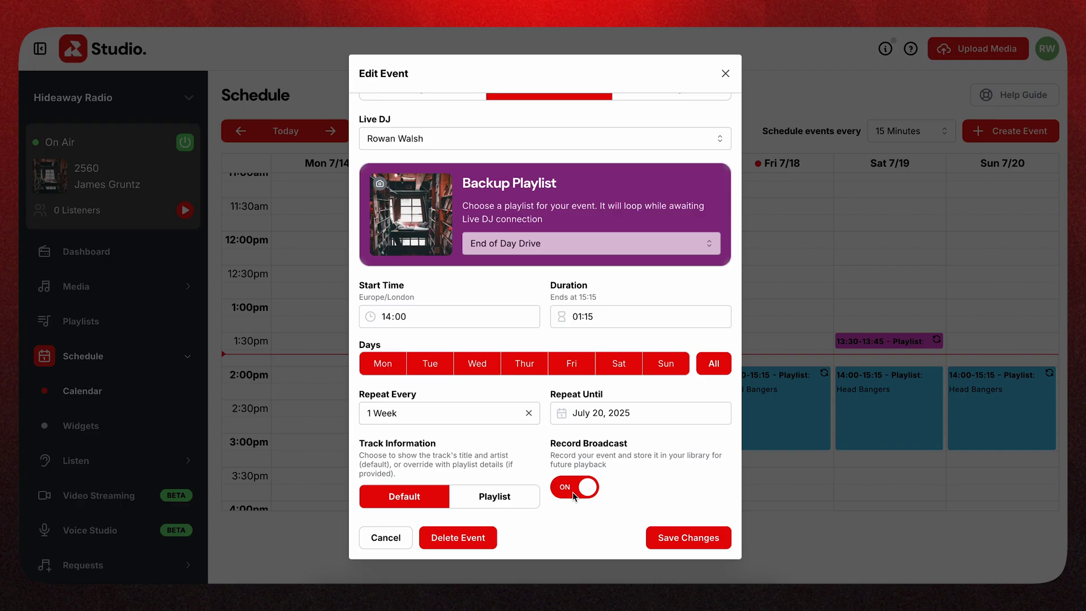
pyautogui.click(572, 491)
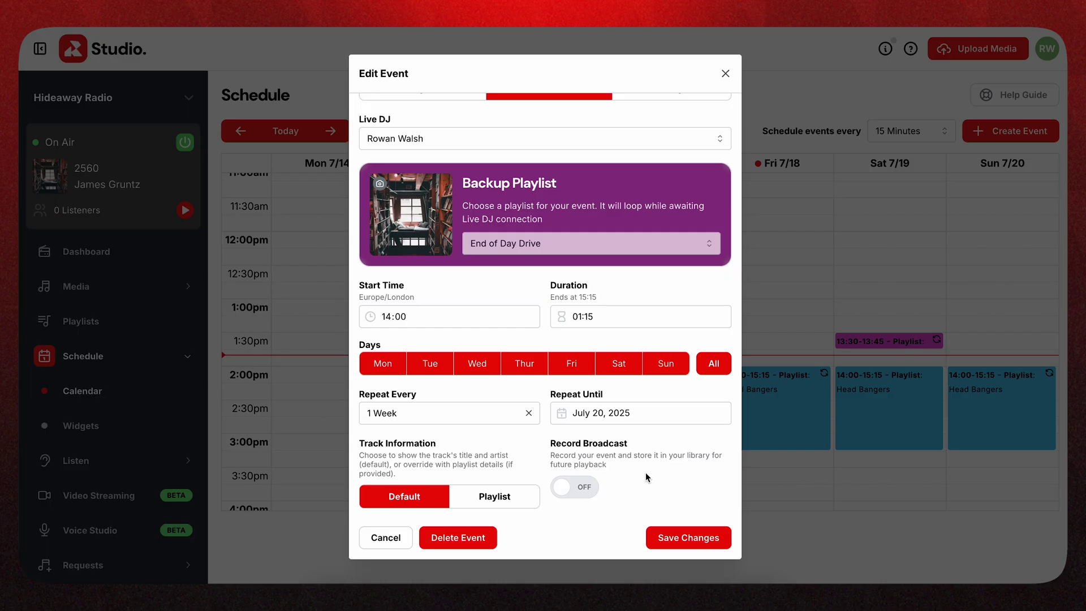
pyautogui.click(593, 484)
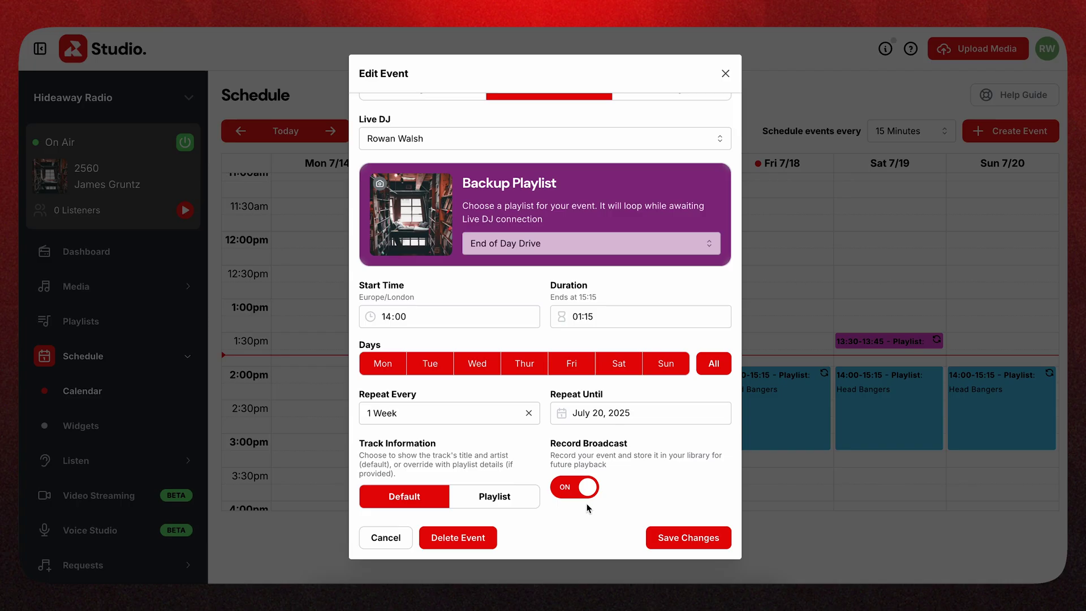
pyautogui.click(690, 542)
pyautogui.click(697, 369)
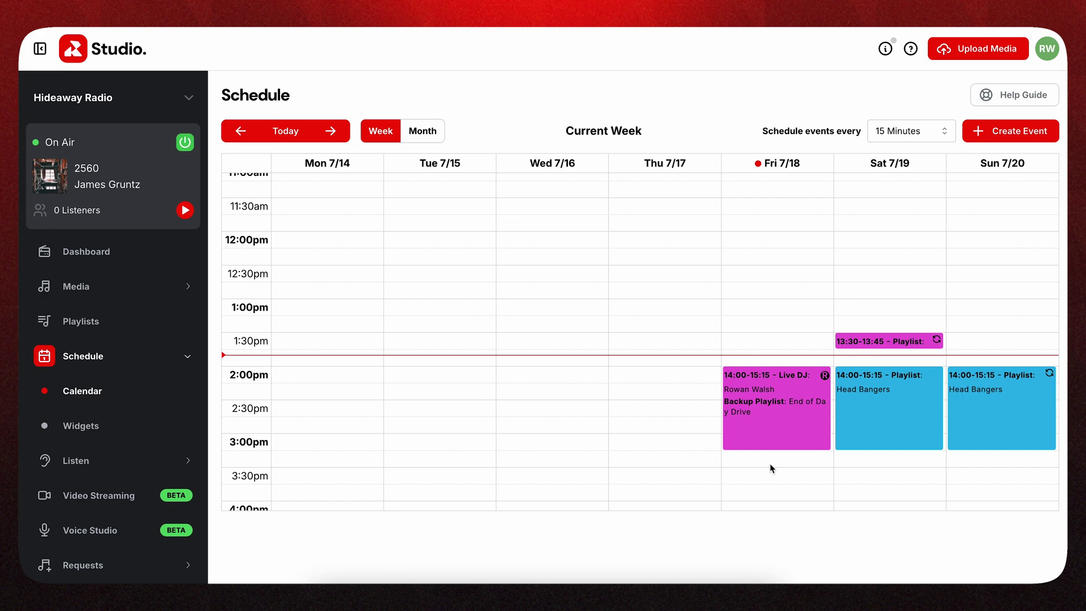
# Step: Switch Friday's event to a Relay of 'Radio.co - Strawberry' and close the editor
pyautogui.click(782, 438)
pyautogui.click(688, 139)
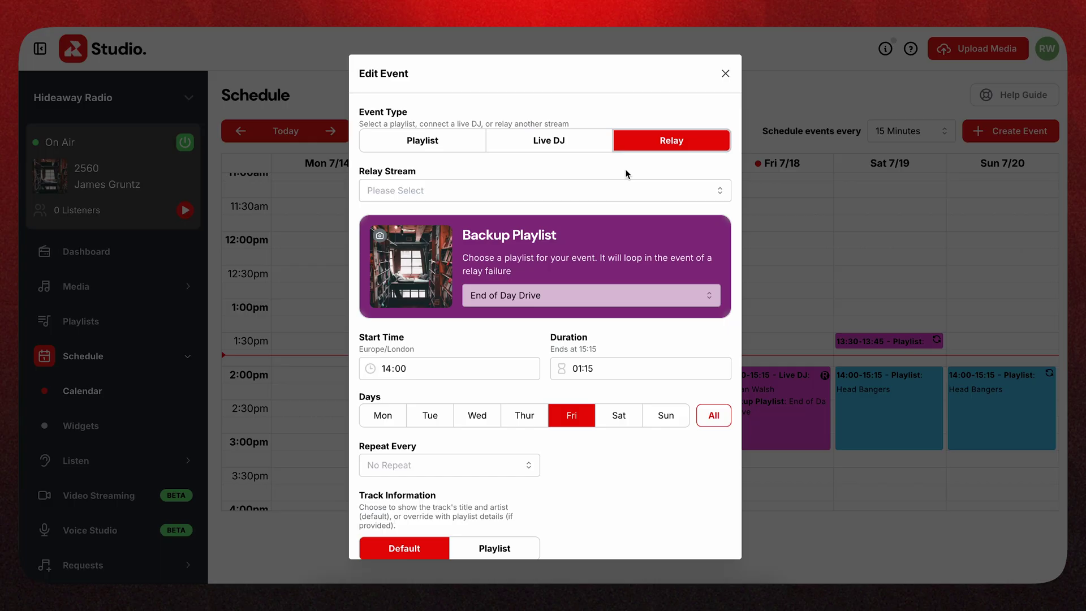
pyautogui.click(605, 191)
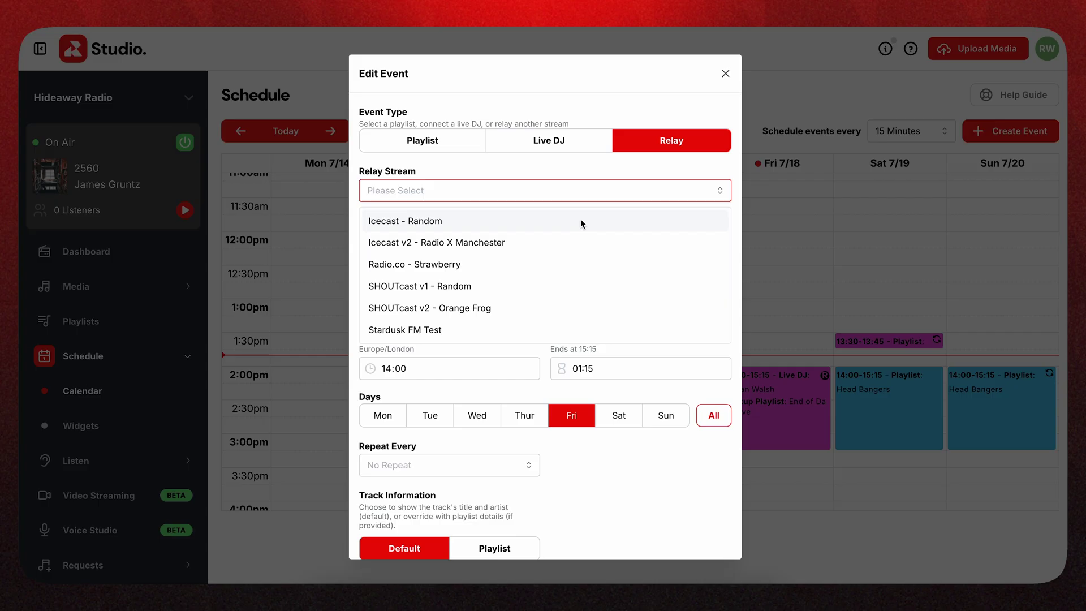
pyautogui.click(535, 262)
pyautogui.click(725, 74)
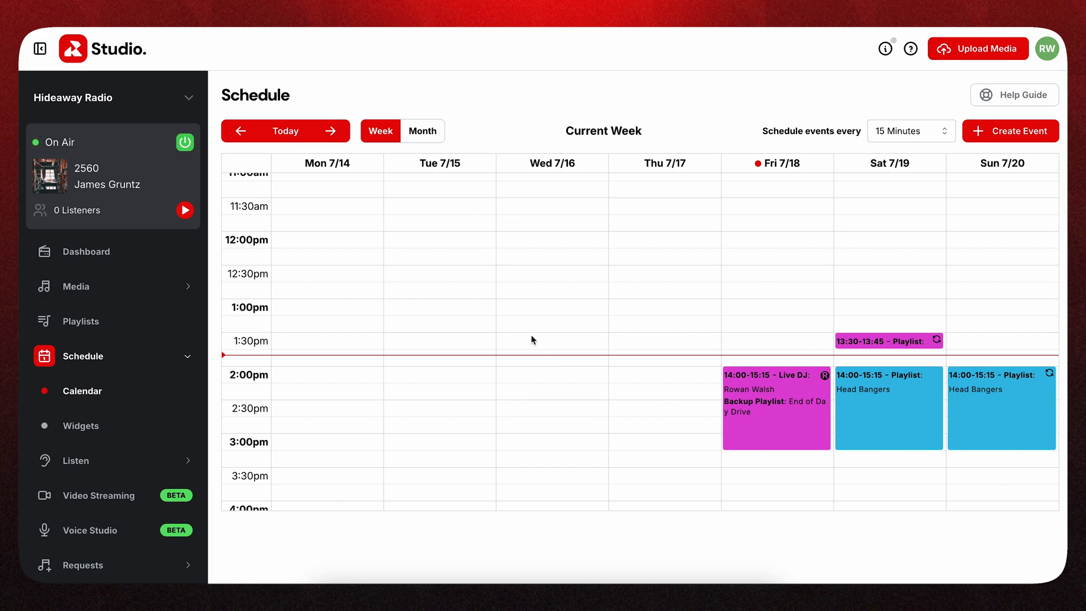
pyautogui.moveTo(534, 347); pyautogui.dragTo(556, 467)
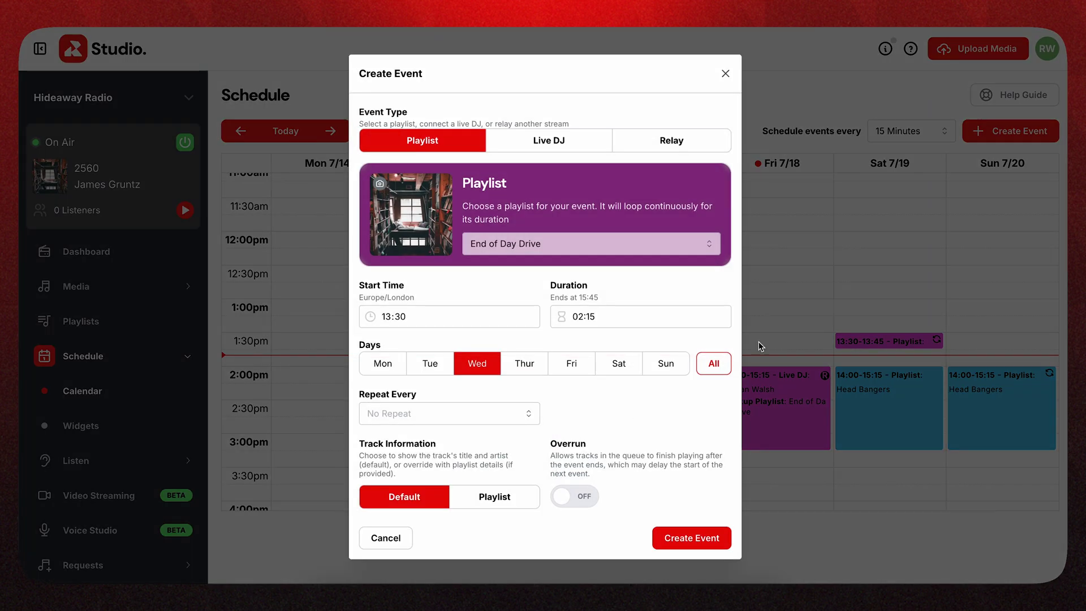
pyautogui.click(789, 322)
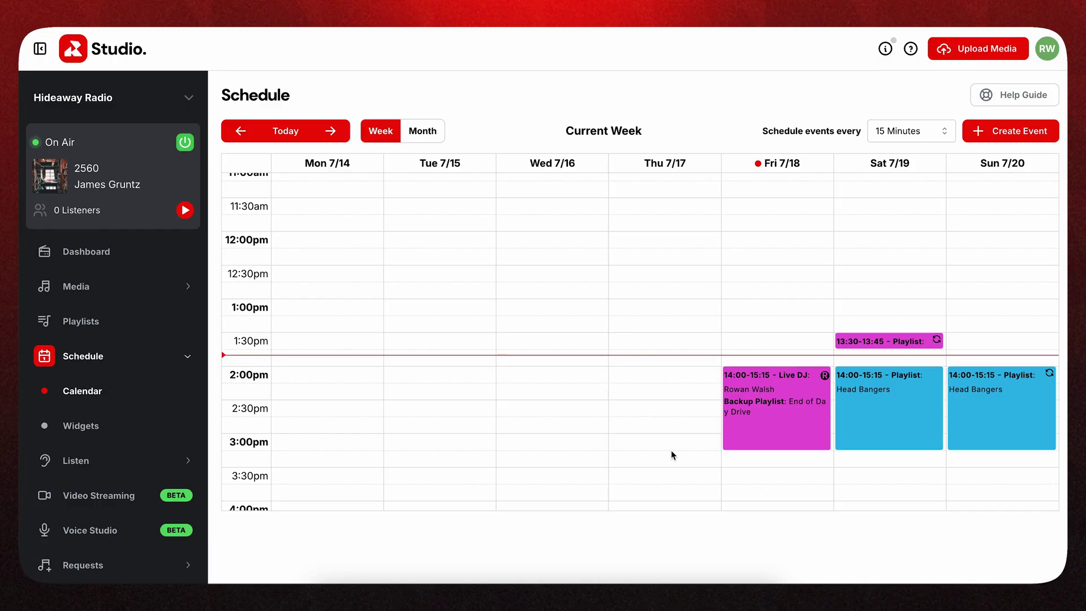
pyautogui.scroll(-4, 606, 436)
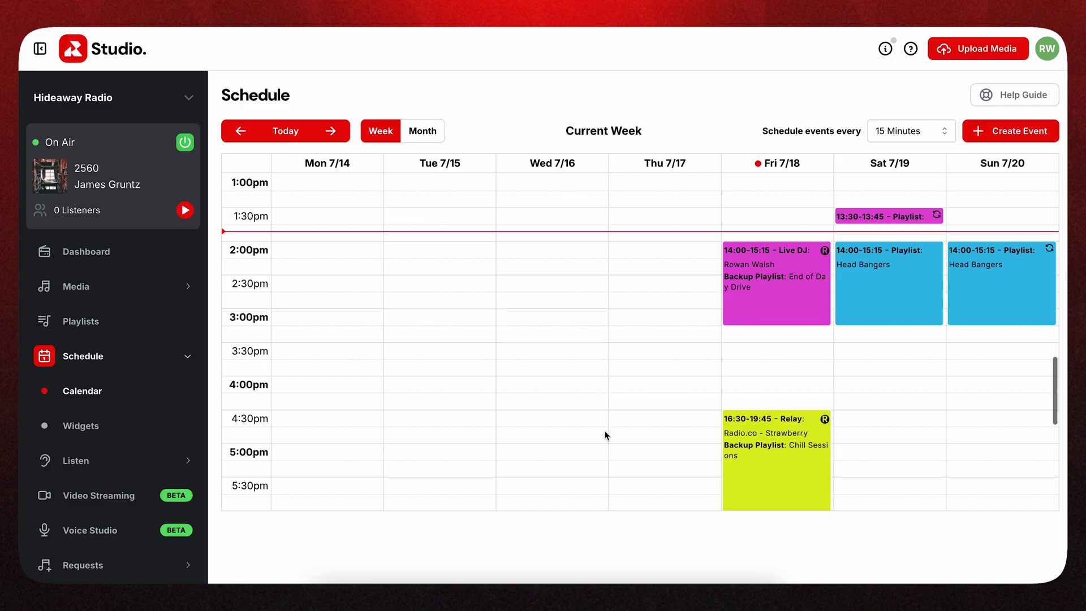
pyautogui.scroll(-4, 605, 436)
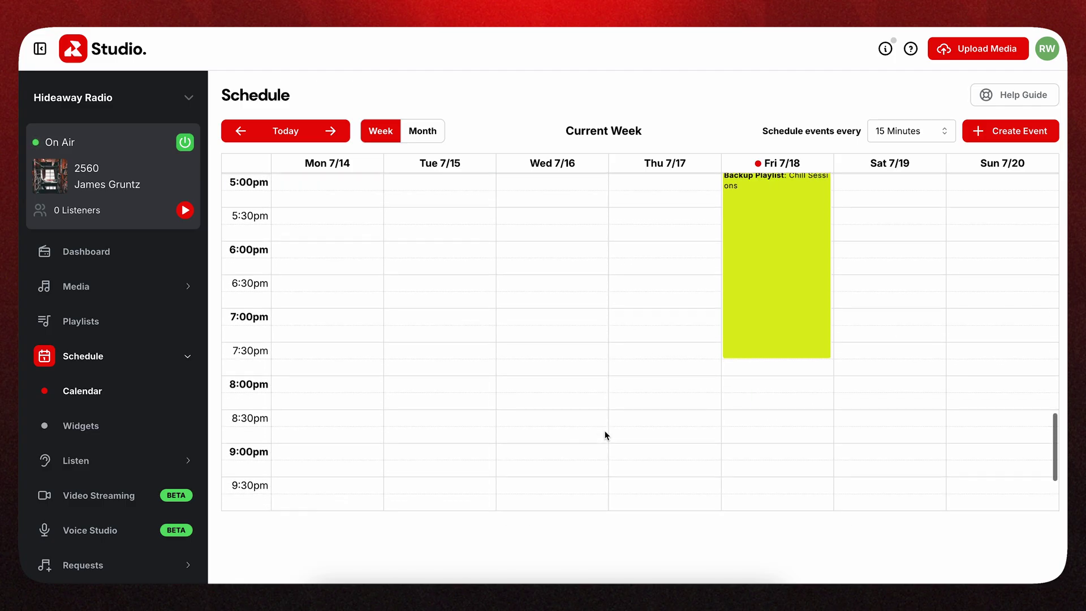
pyautogui.scroll(8, 606, 436)
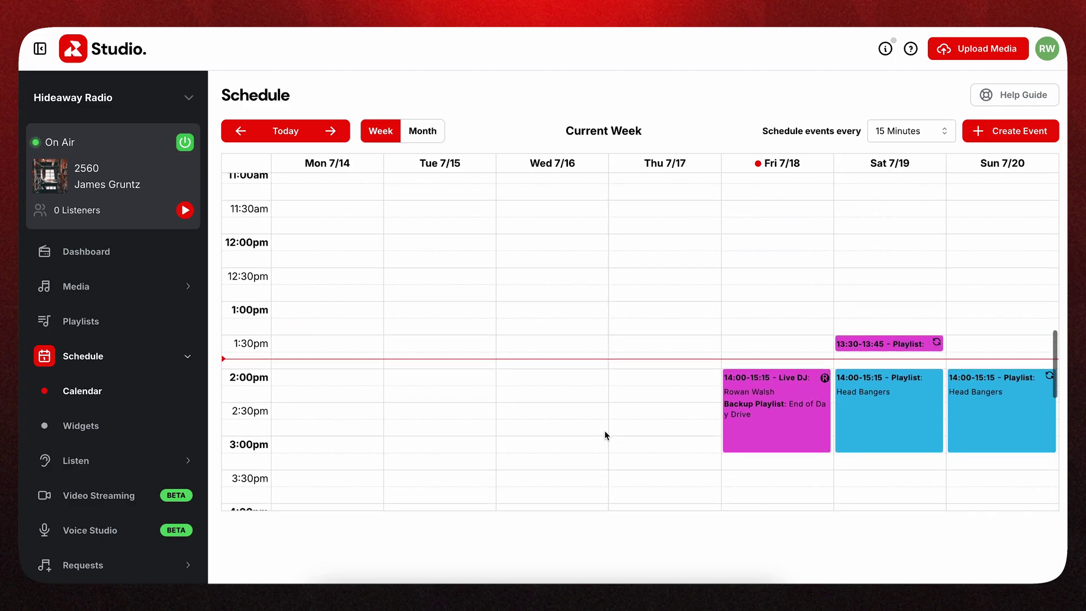
pyautogui.scroll(-3, 606, 436)
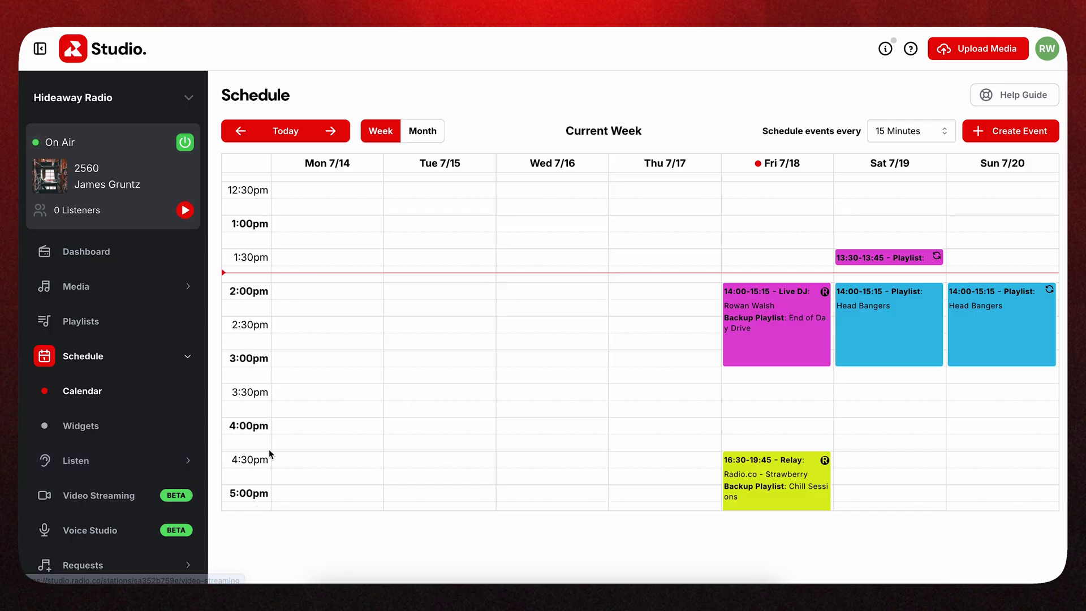
pyautogui.scroll(-1, 139, 470)
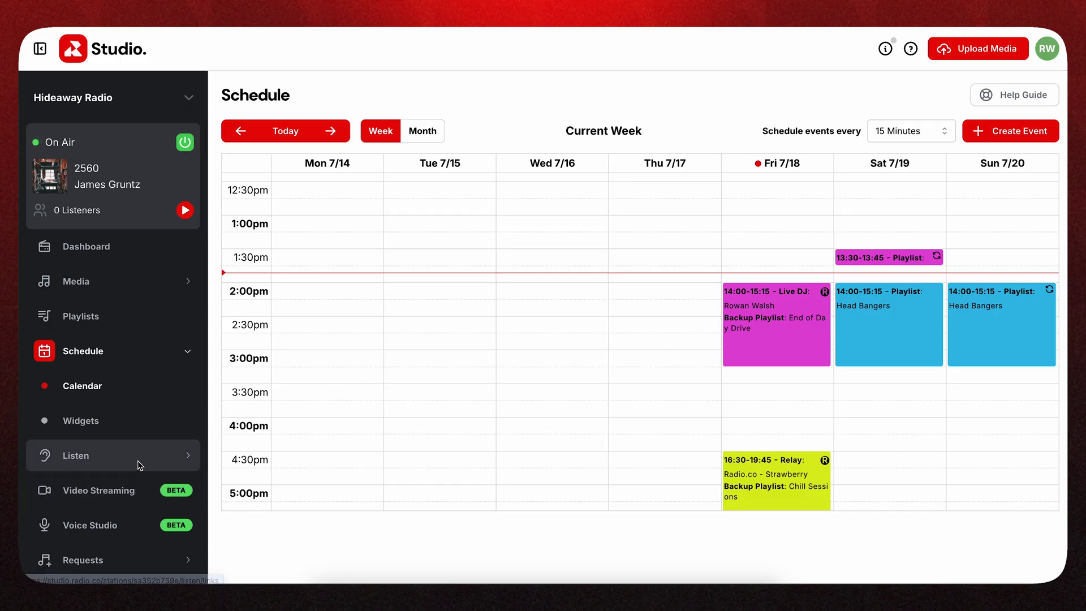
# Step: Copy the Standard 320kbps MP3 stream URL from Listen Links and browse the embed options
pyautogui.click(139, 436)
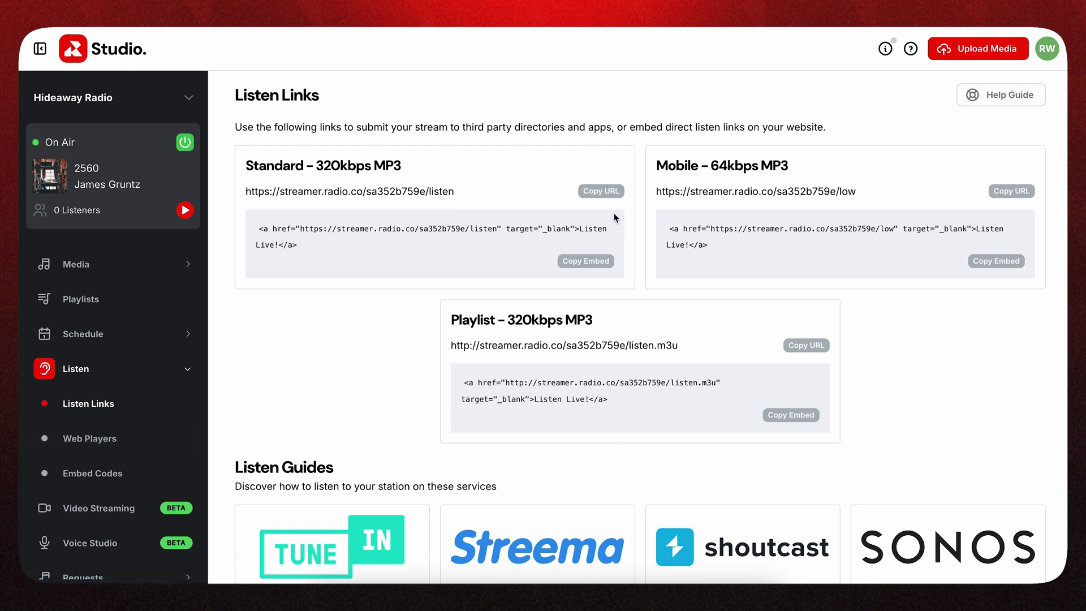
pyautogui.click(613, 191)
pyautogui.scroll(1, 539, 460)
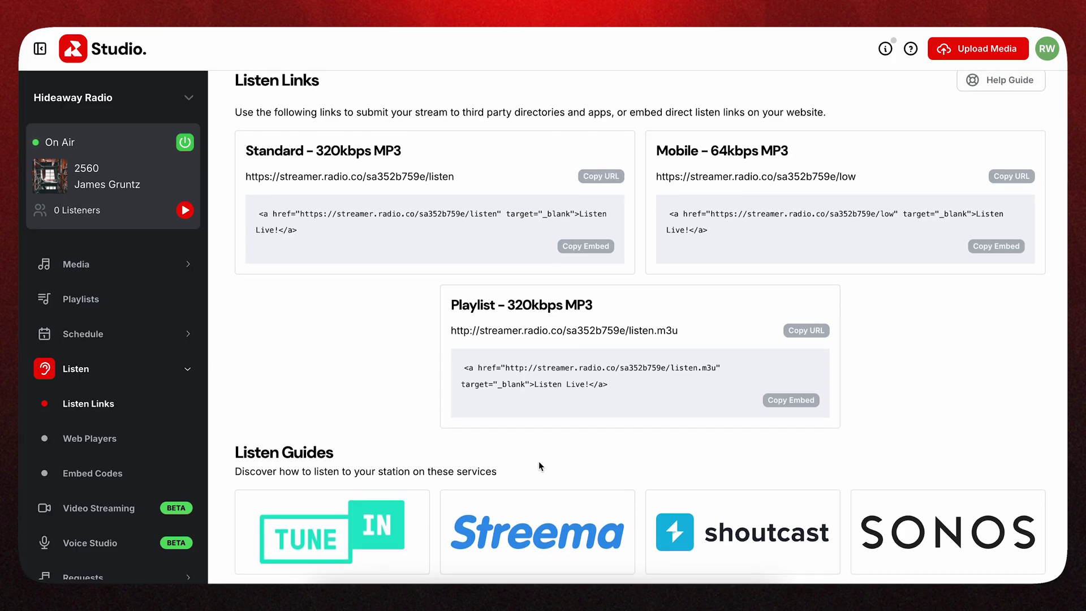
pyautogui.scroll(-1, 539, 460)
pyautogui.scroll(1, 585, 463)
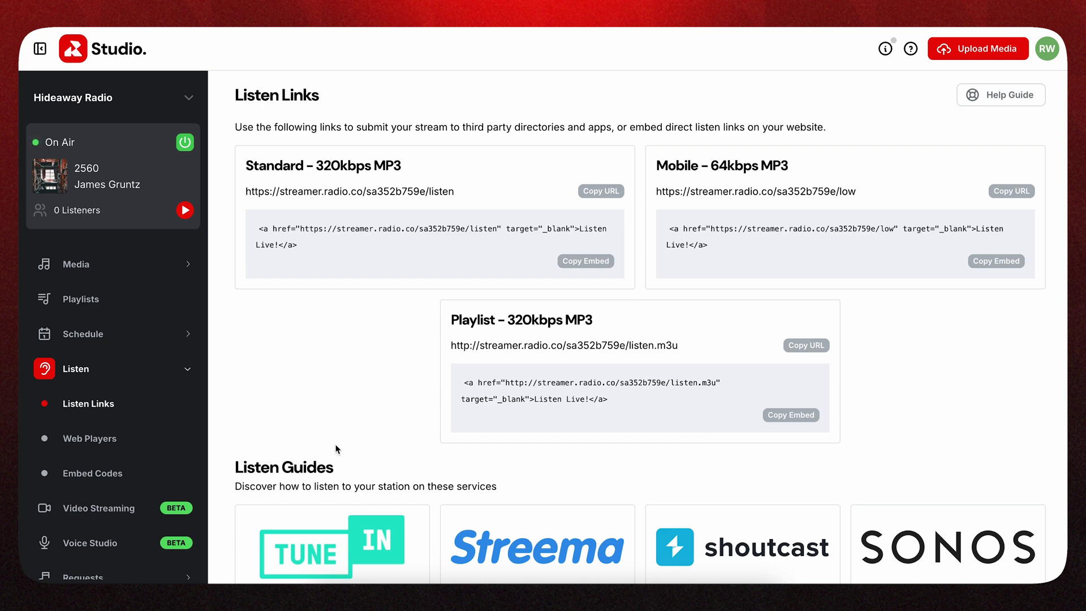
# Step: Show the station's web players, then scroll the sidebar down toward Marketplace
pyautogui.click(134, 443)
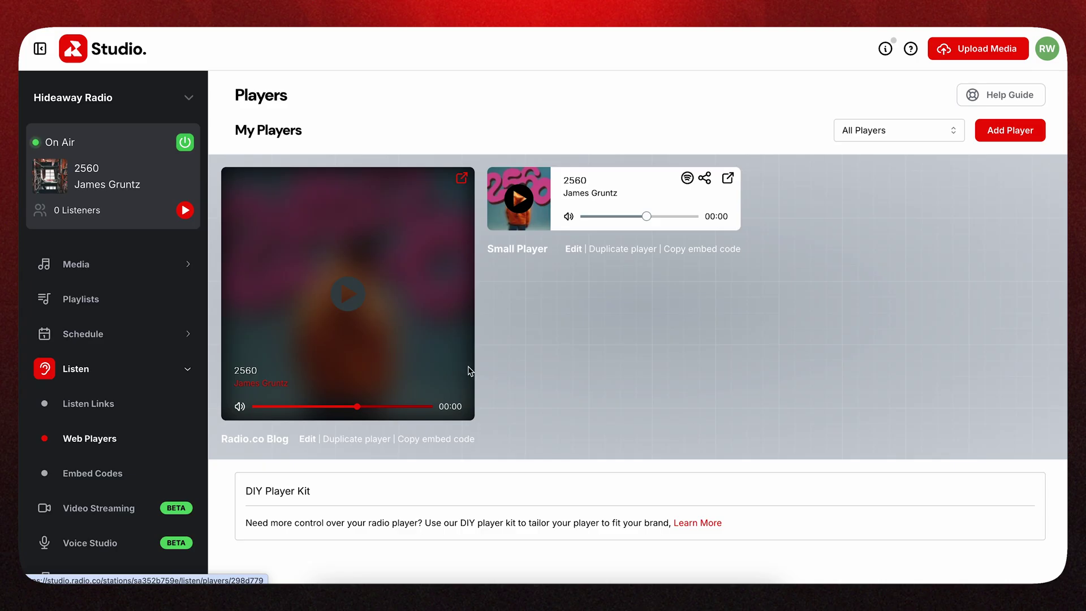
pyautogui.scroll(-3, 146, 481)
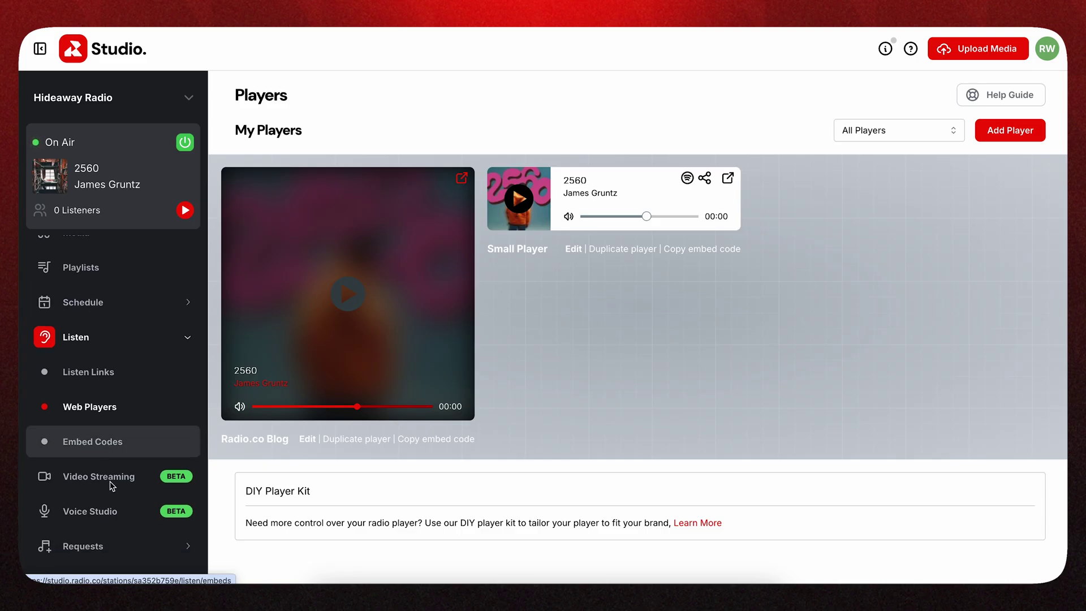
pyautogui.scroll(-2, 111, 486)
# Step: Open the Marketplace add-ons and highlight the Alexa Skill's $10 monthly price
pyautogui.click(105, 491)
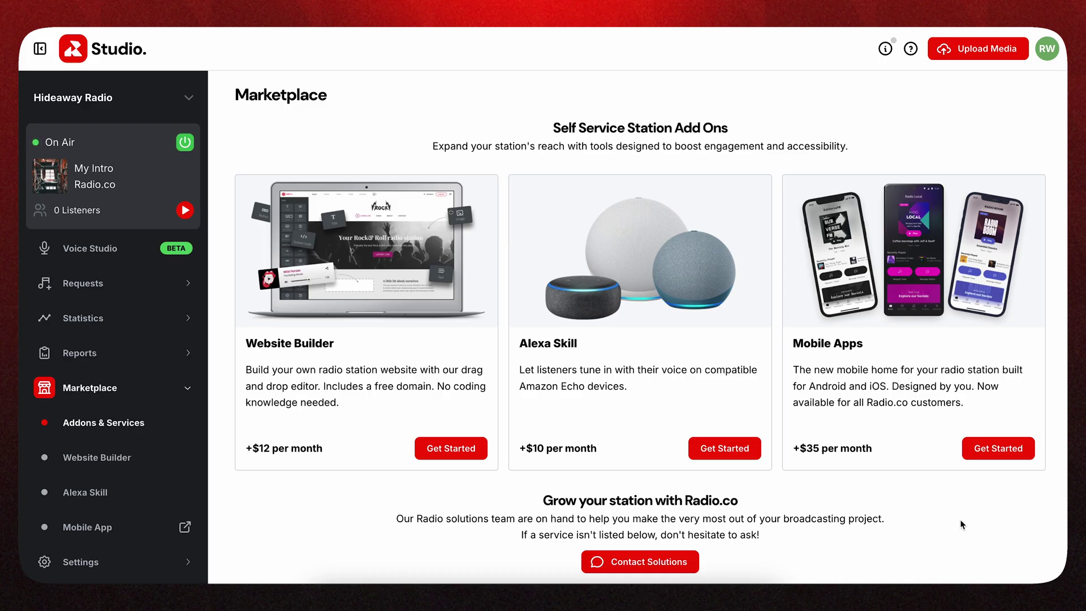
pyautogui.scroll(-1, 959, 525)
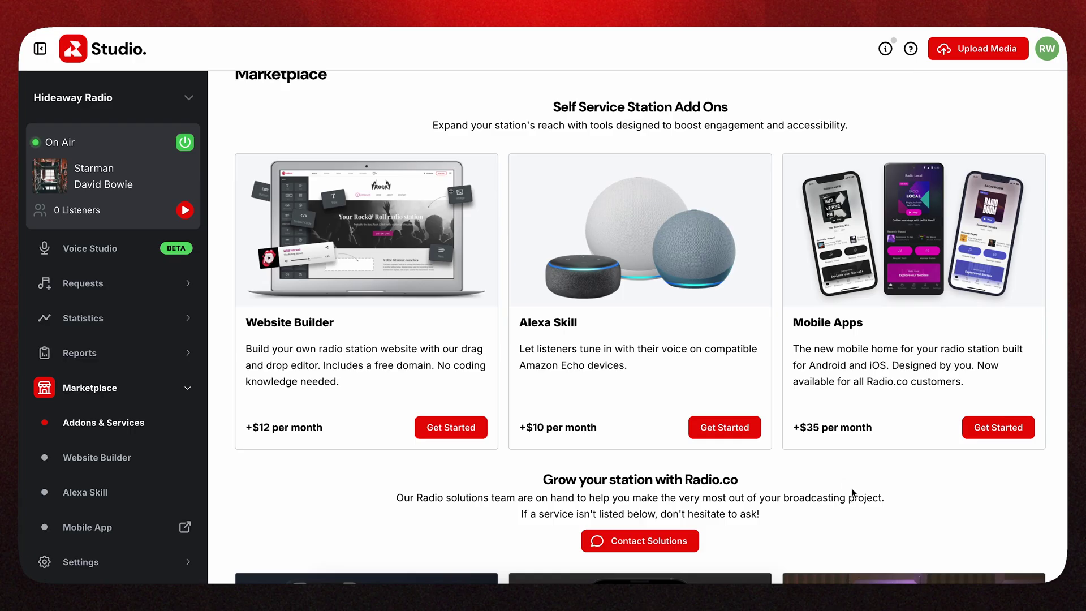
pyautogui.moveTo(618, 429); pyautogui.dragTo(511, 428)
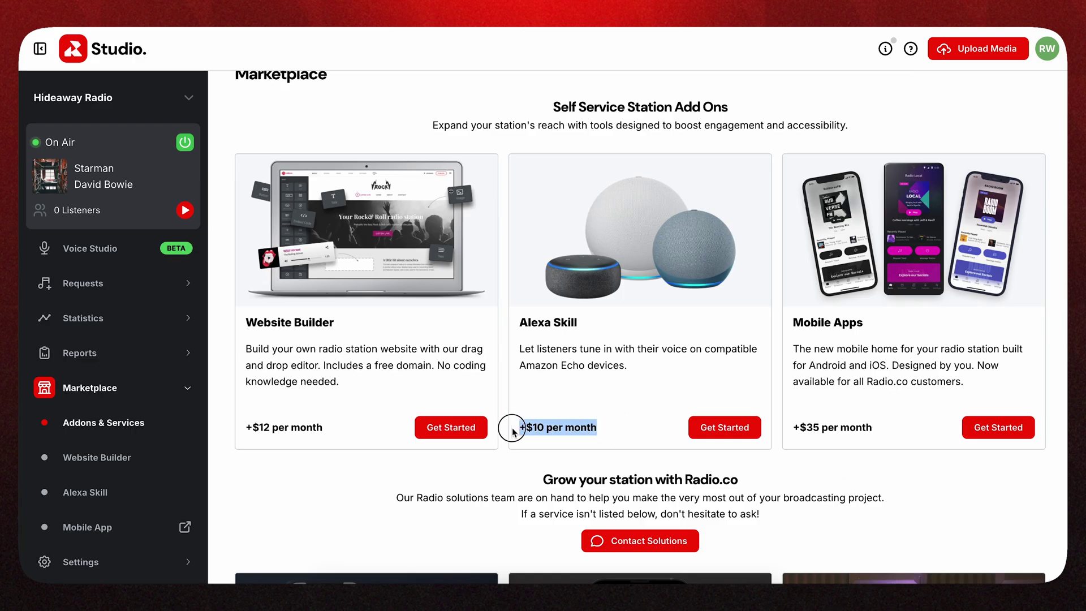
pyautogui.click(516, 470)
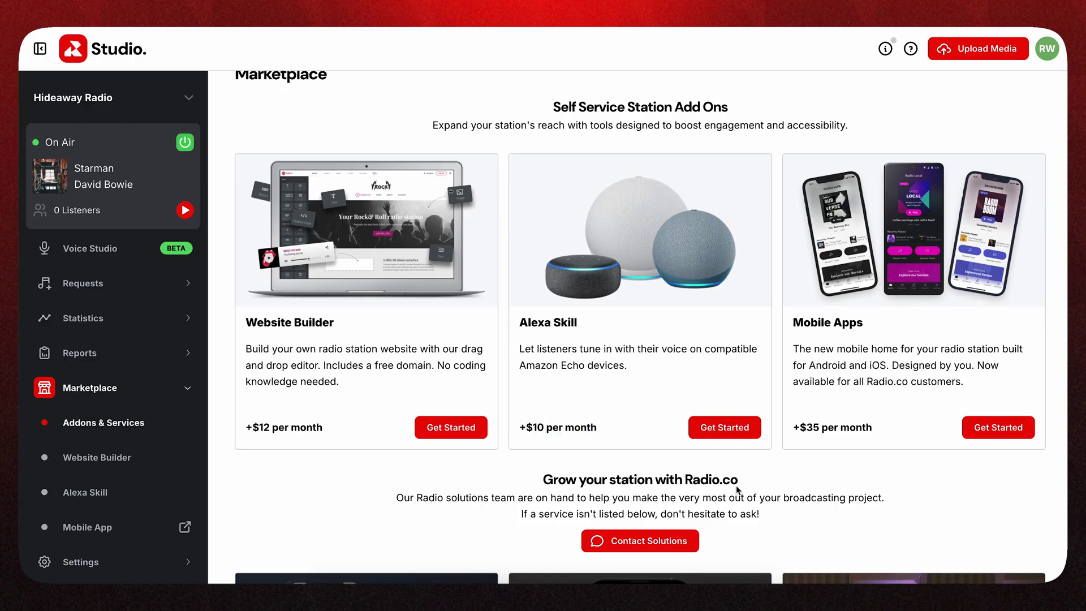
# Step: Scroll through the remaining Marketplace add-ons and services
pyautogui.scroll(-3, 738, 490)
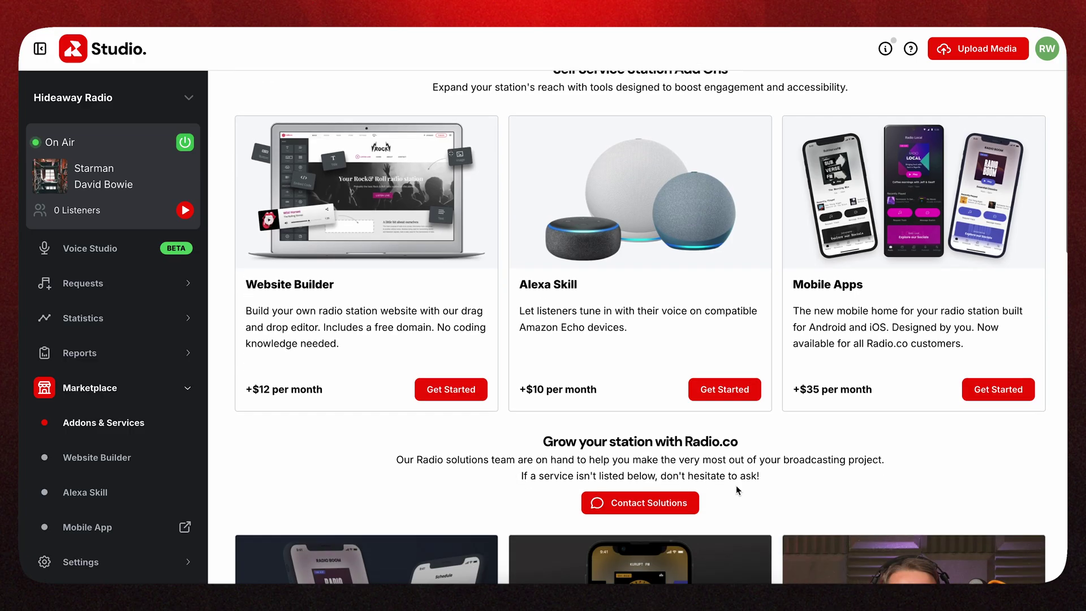
pyautogui.scroll(-5, 738, 490)
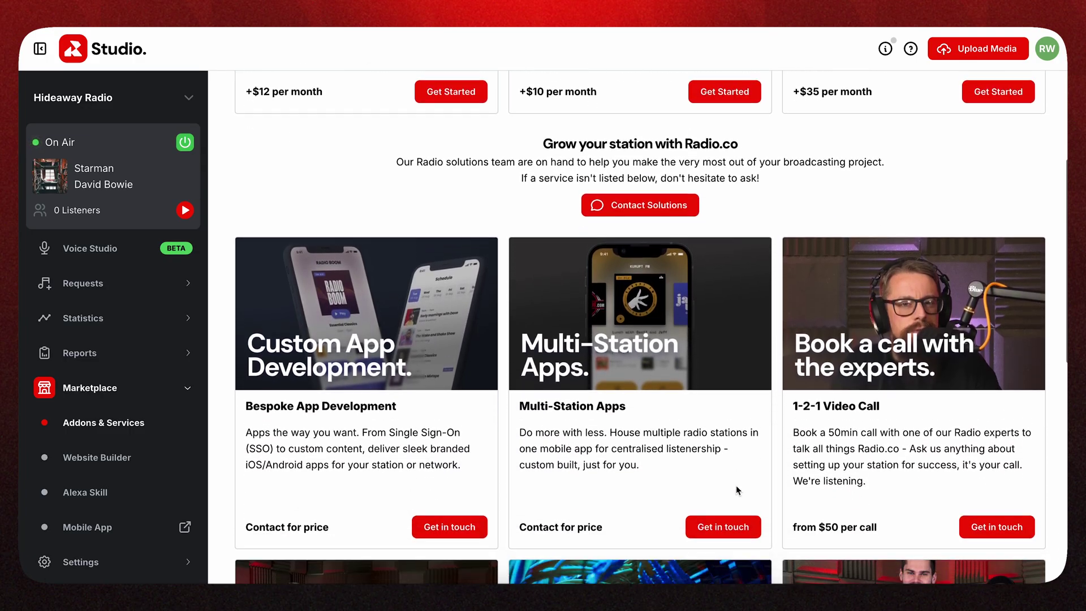
pyautogui.scroll(-6, 738, 490)
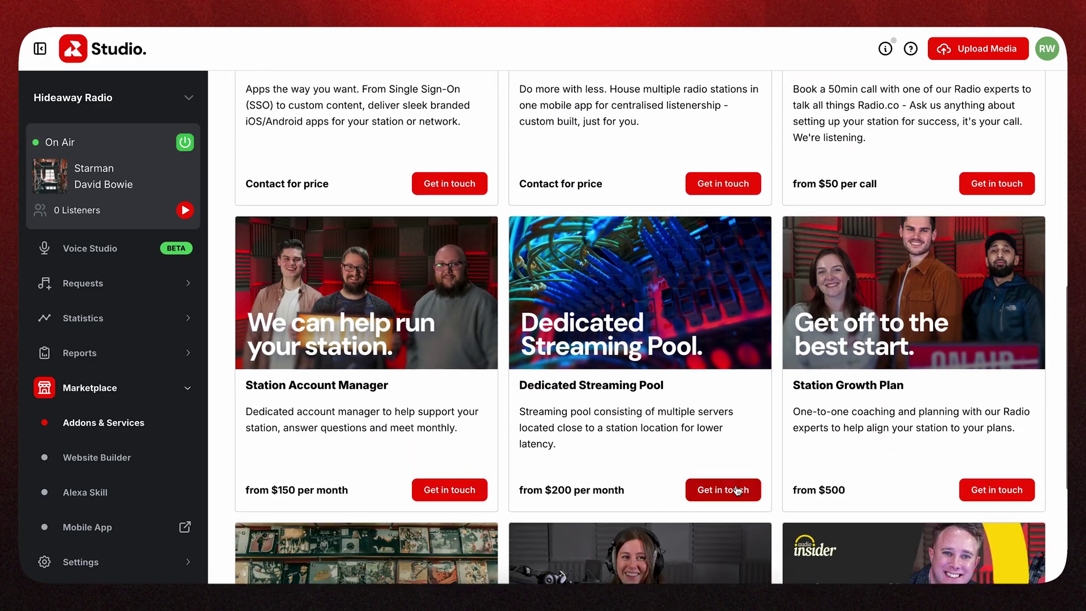
pyautogui.scroll(11, 738, 490)
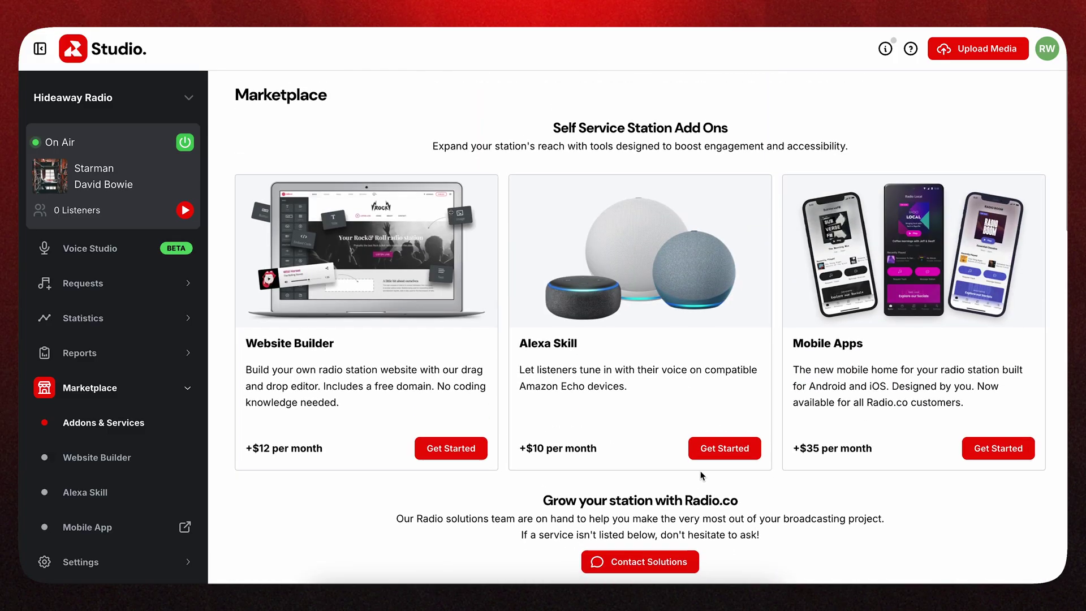
pyautogui.scroll(-1, 164, 491)
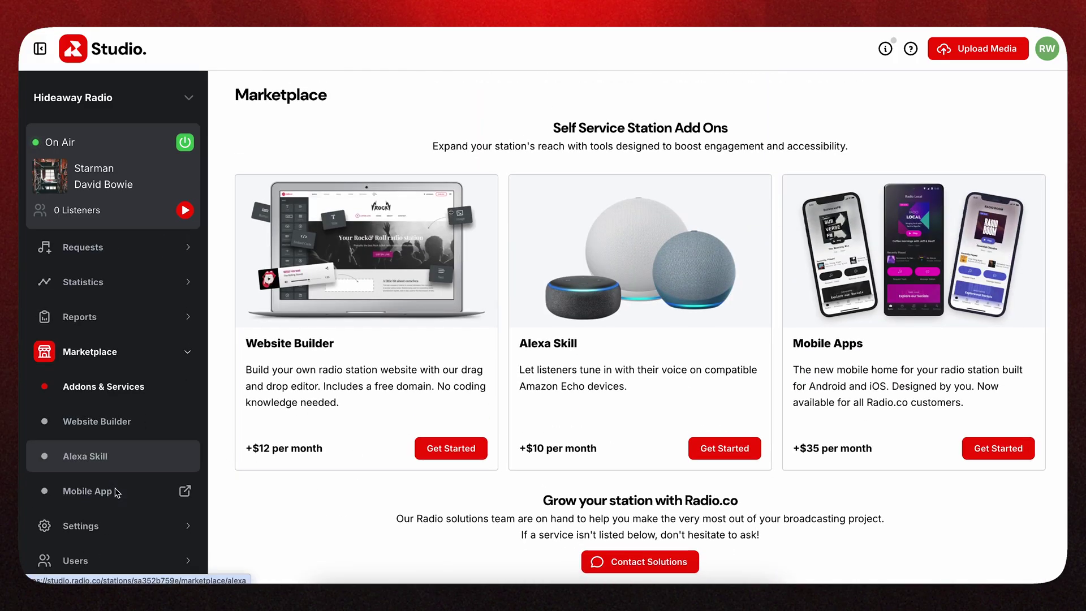
pyautogui.click(114, 282)
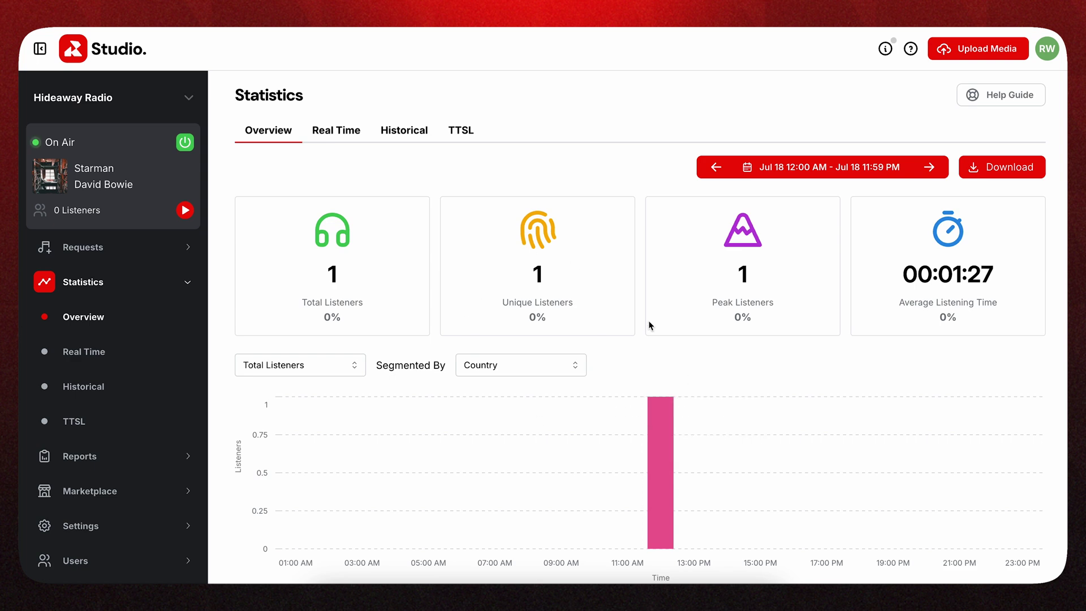
pyautogui.moveTo(669, 434)
pyautogui.click(717, 167)
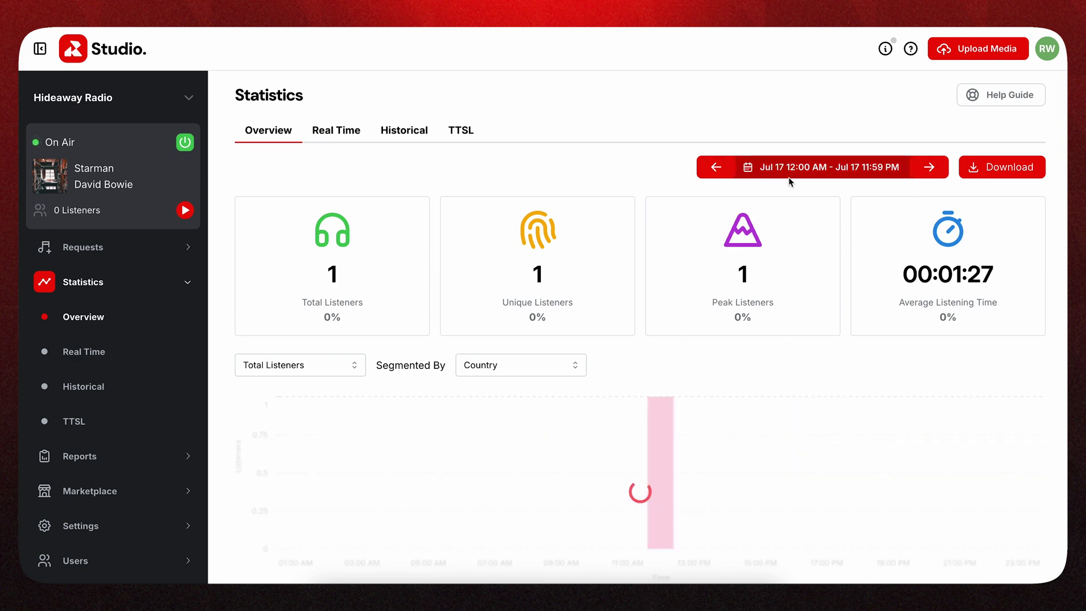
pyautogui.scroll(-2, 881, 262)
pyautogui.scroll(2, 881, 261)
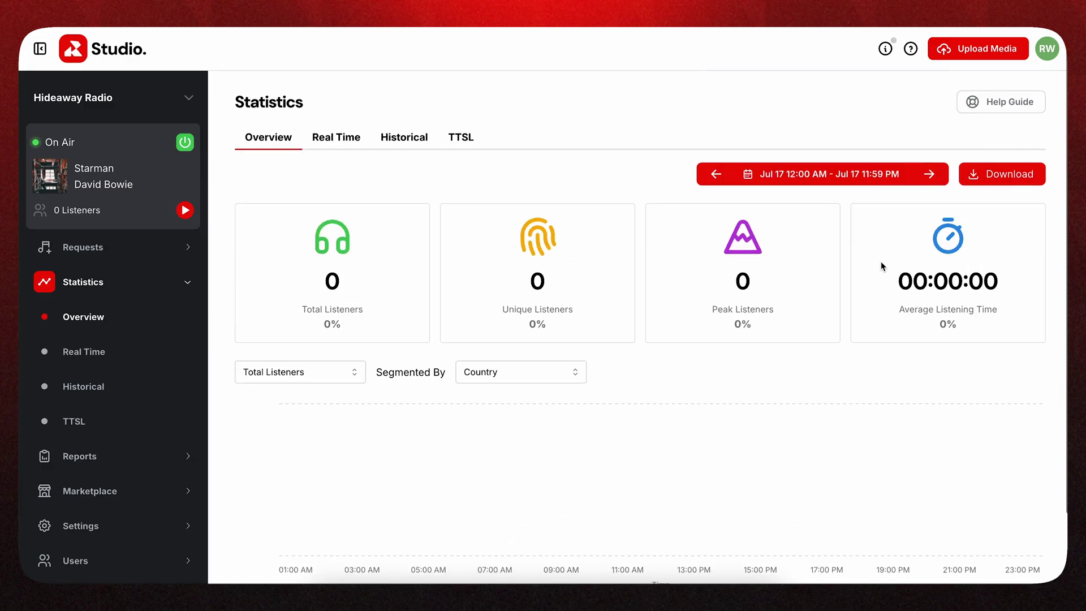
pyautogui.click(356, 131)
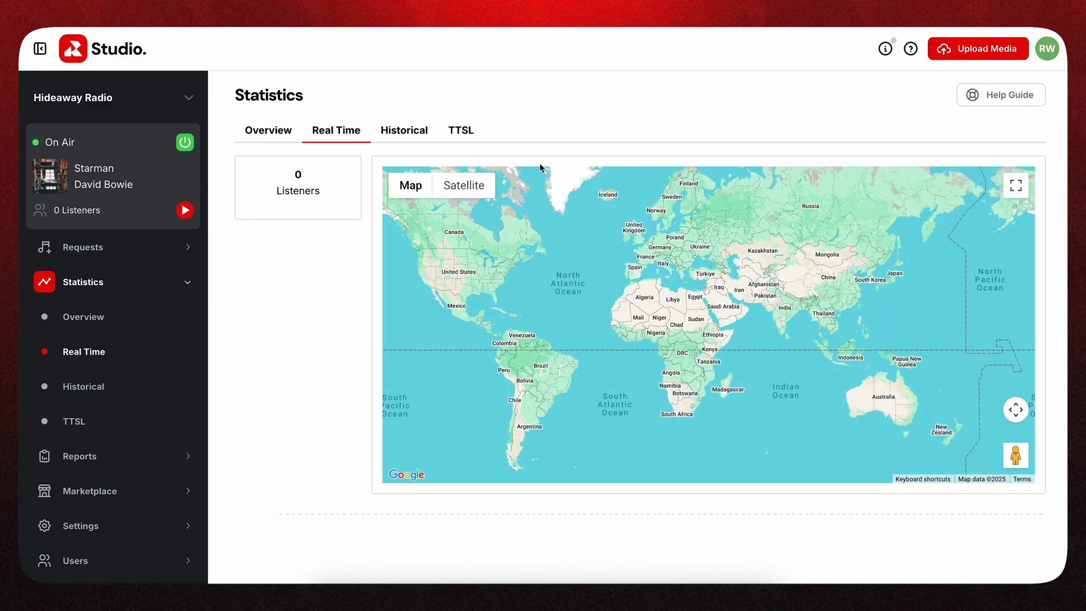
pyautogui.click(405, 130)
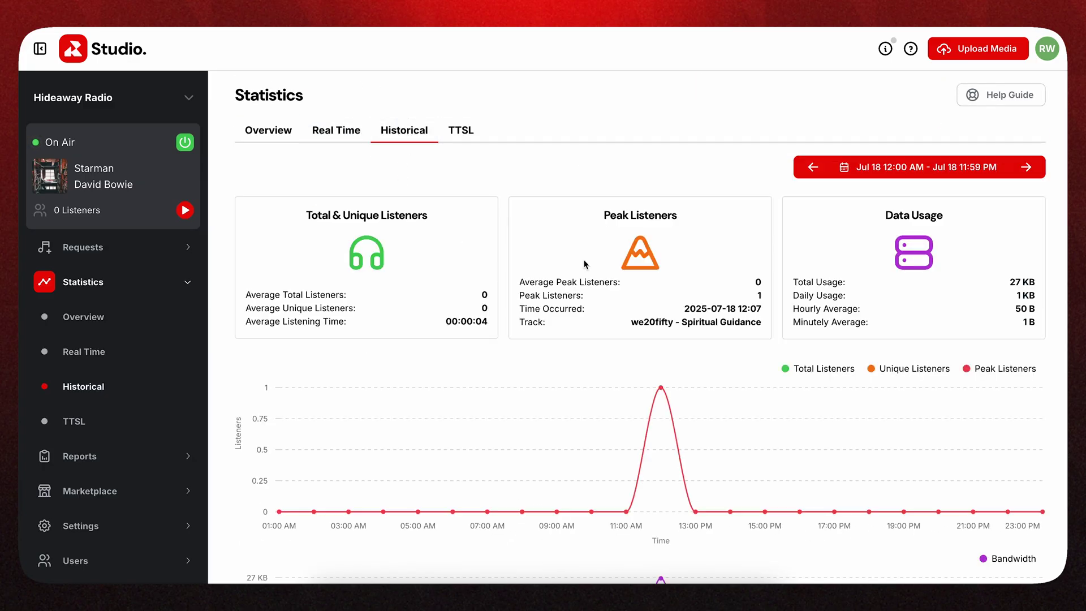
pyautogui.scroll(-5, 596, 229)
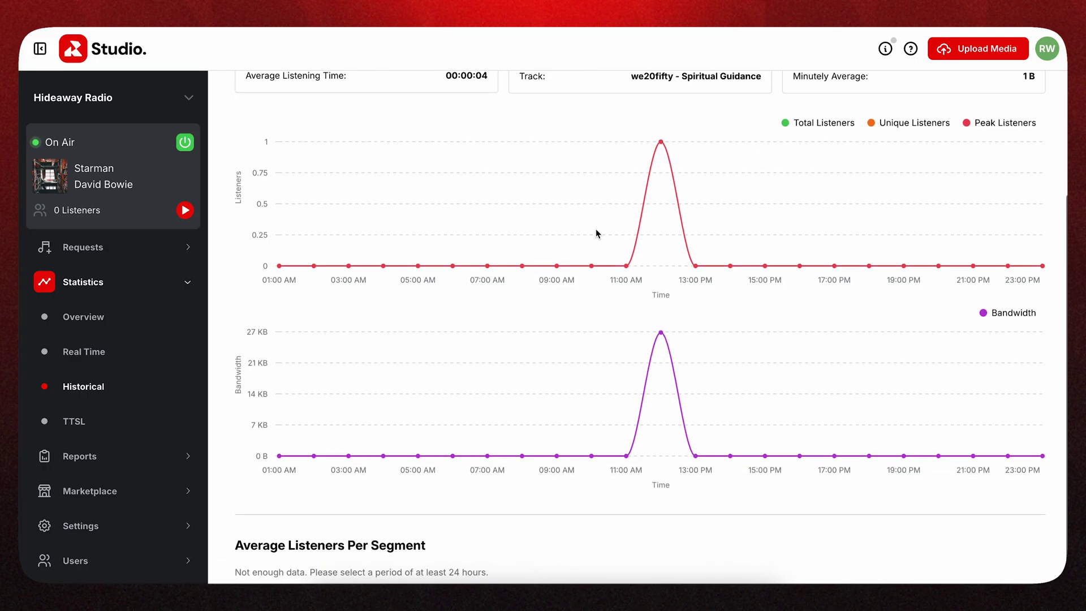
pyautogui.scroll(5, 595, 233)
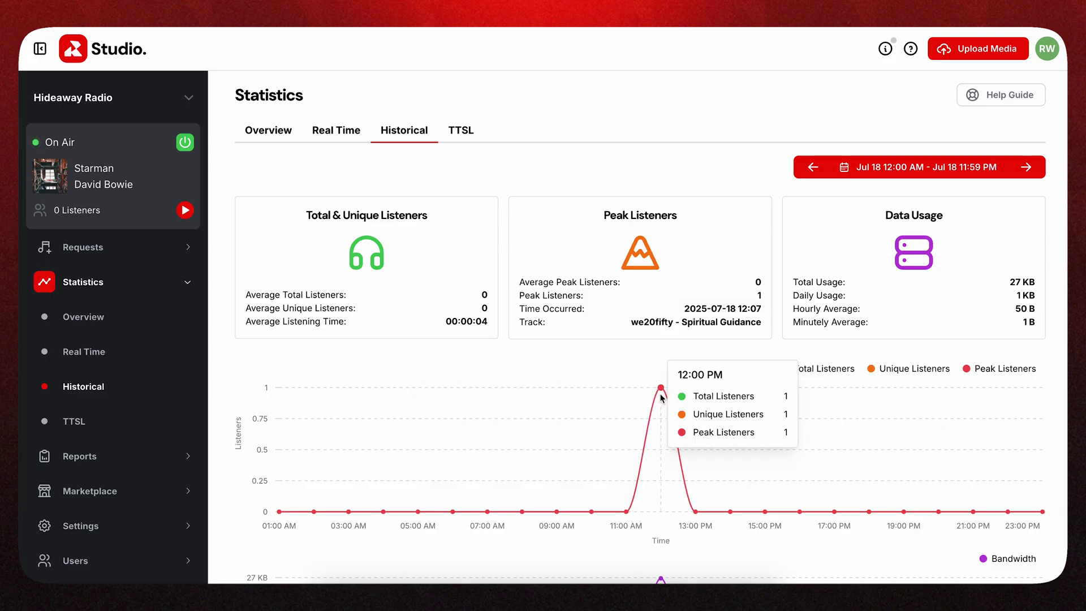
# Step: Return to the Jul 18 Statistics Overview and scroll through its listener chart
pyautogui.click(292, 134)
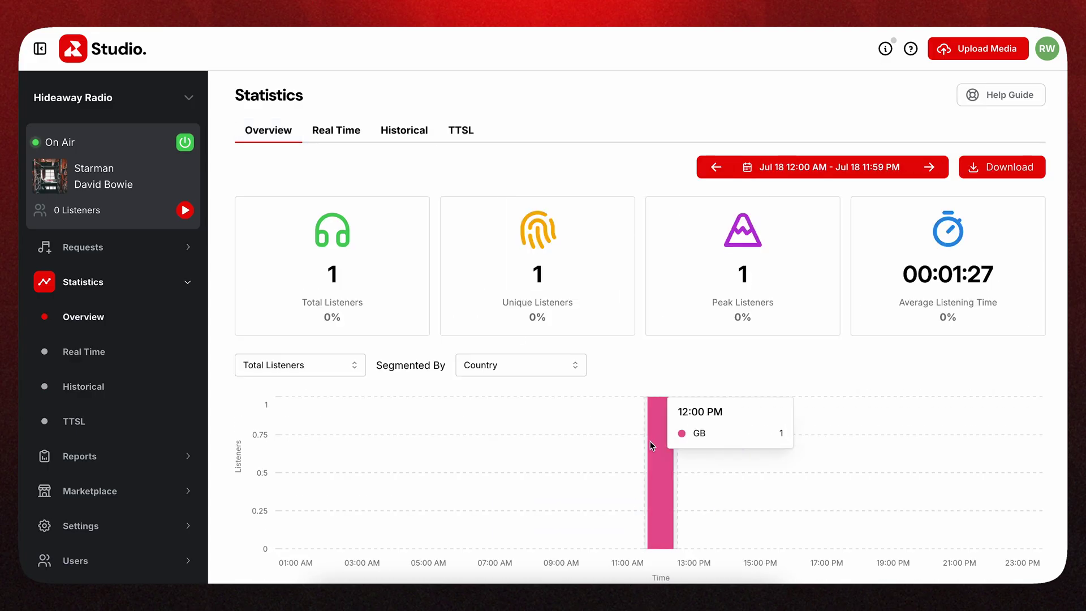
pyautogui.scroll(-2, 655, 350)
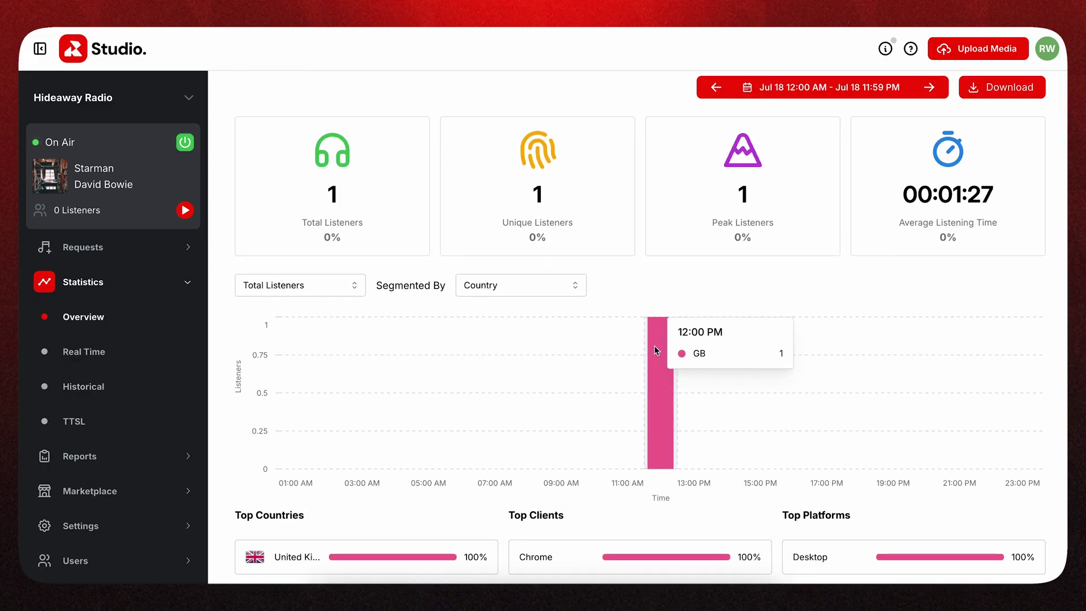
pyautogui.scroll(2, 655, 350)
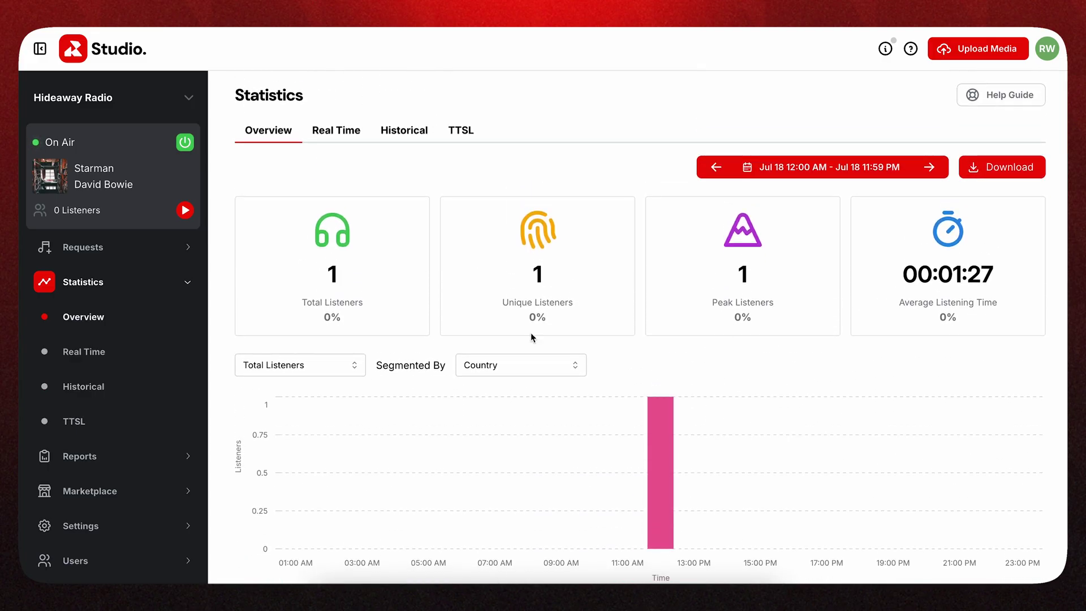
# Step: Check the date-range picker, close it unchanged, and scroll the sidebar back up
pyautogui.moveTo(657, 419)
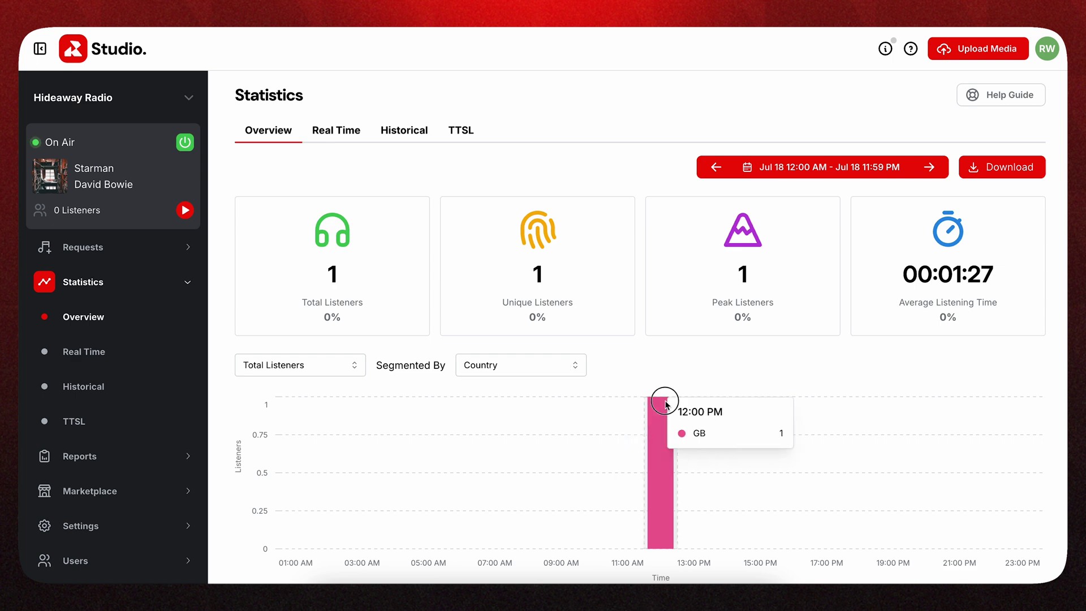
pyautogui.click(860, 171)
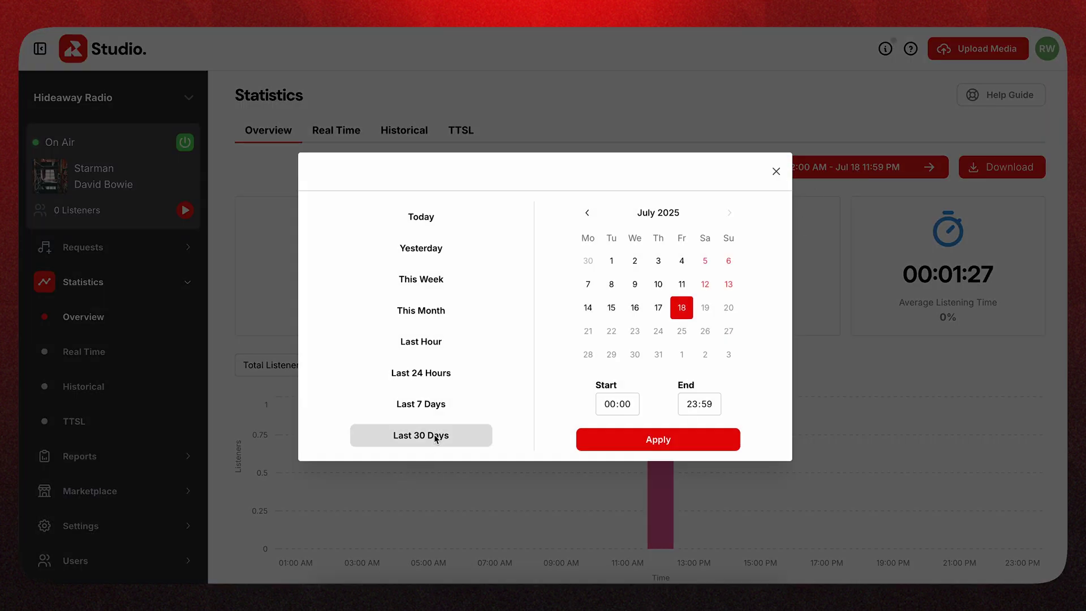
pyautogui.click(822, 365)
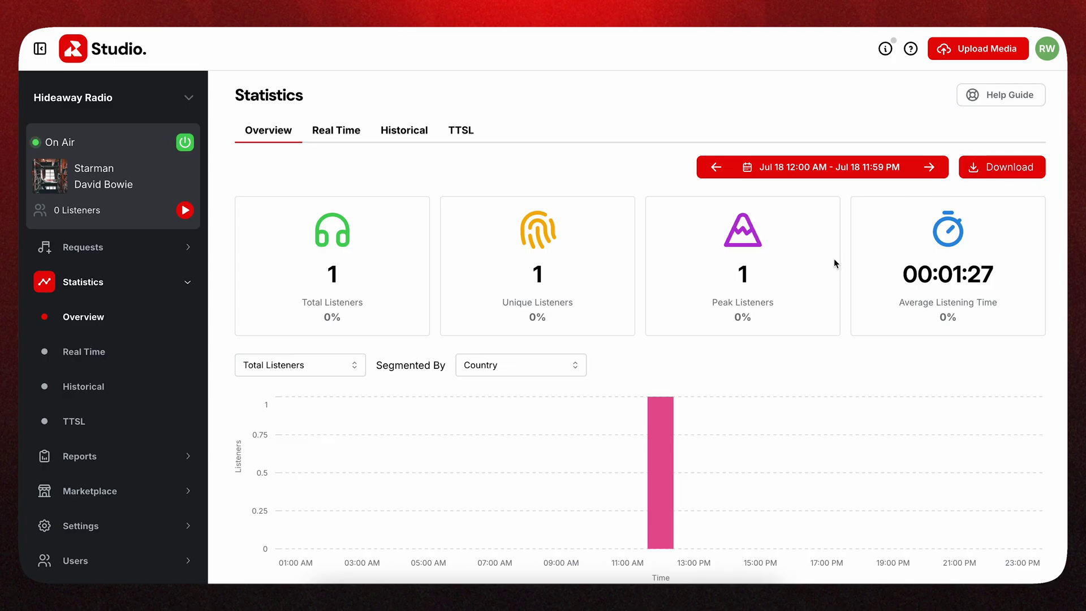
pyautogui.scroll(5, 125, 358)
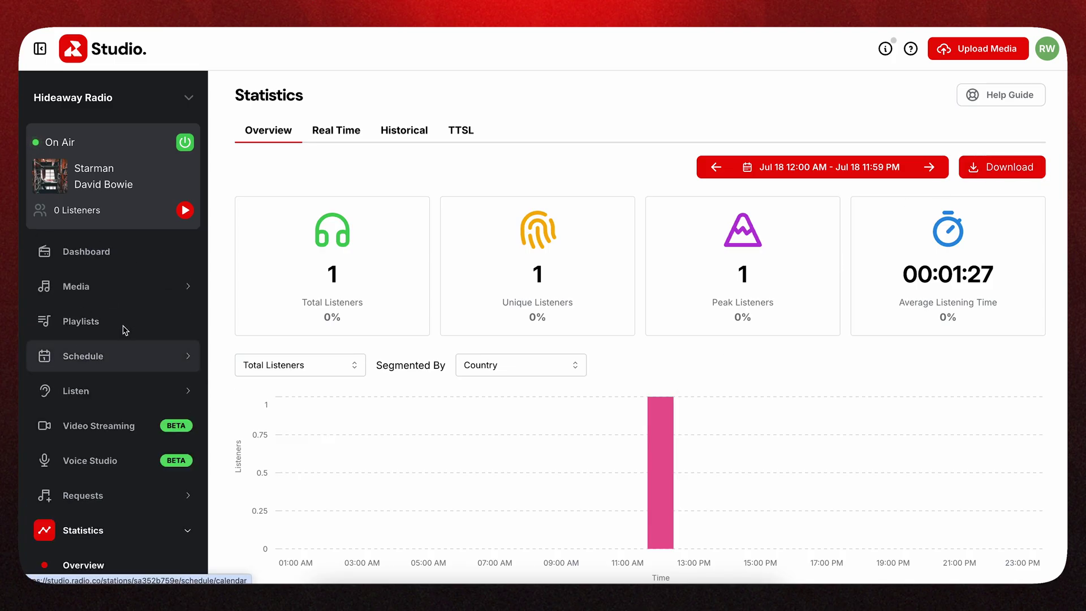
pyautogui.click(120, 256)
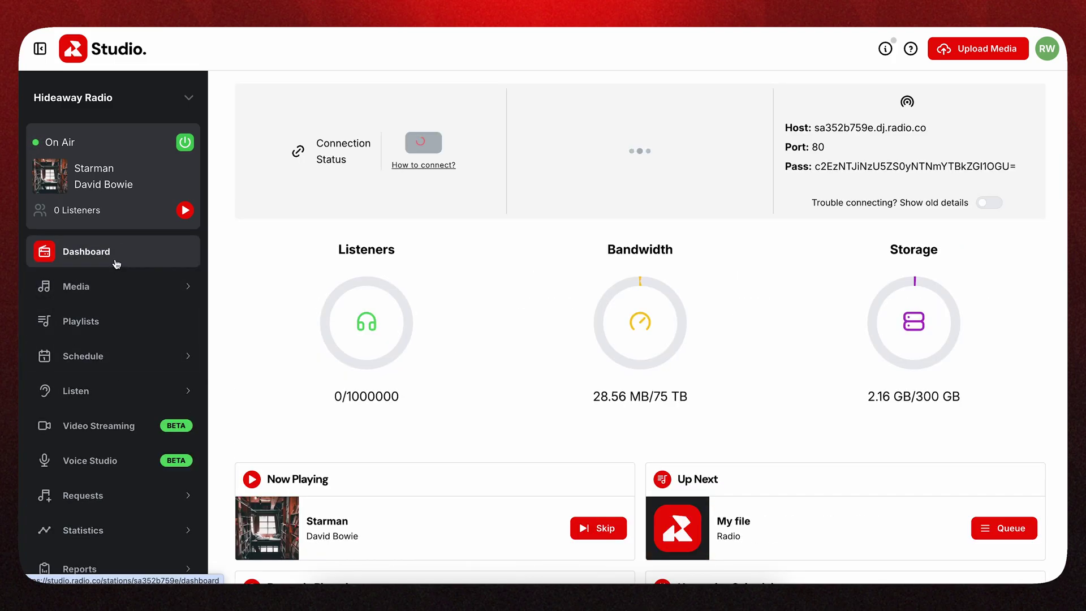
pyautogui.scroll(-4, 605, 434)
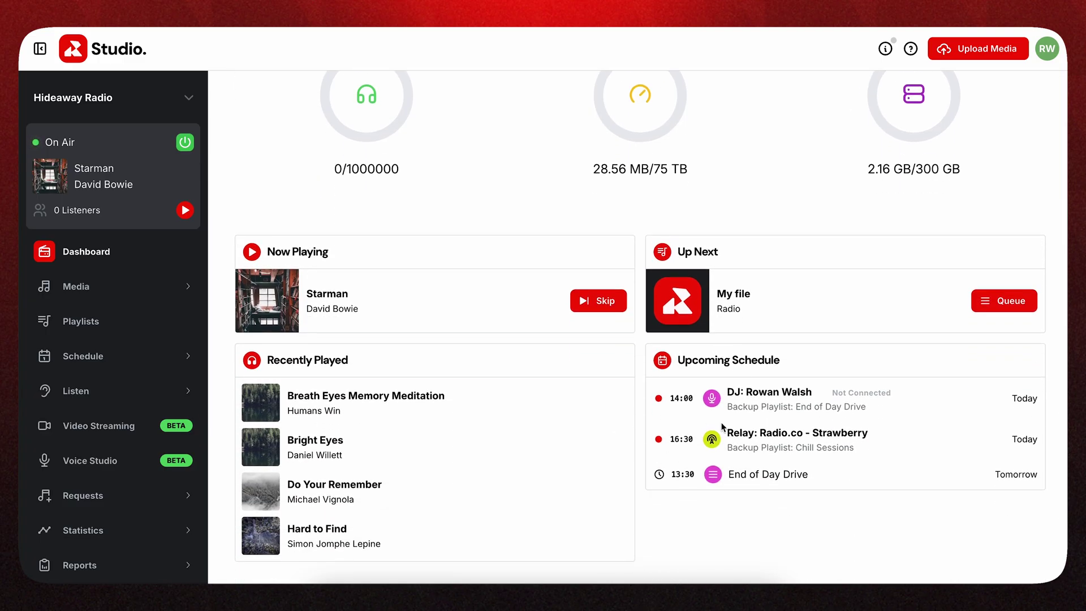
pyautogui.scroll(4, 764, 452)
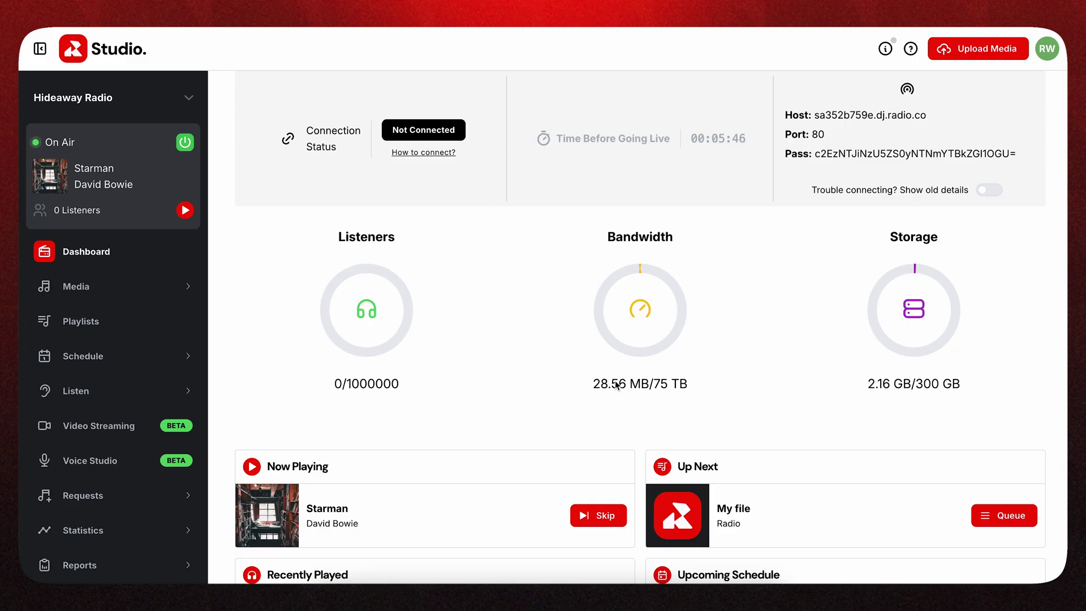
pyautogui.scroll(-3, 618, 387)
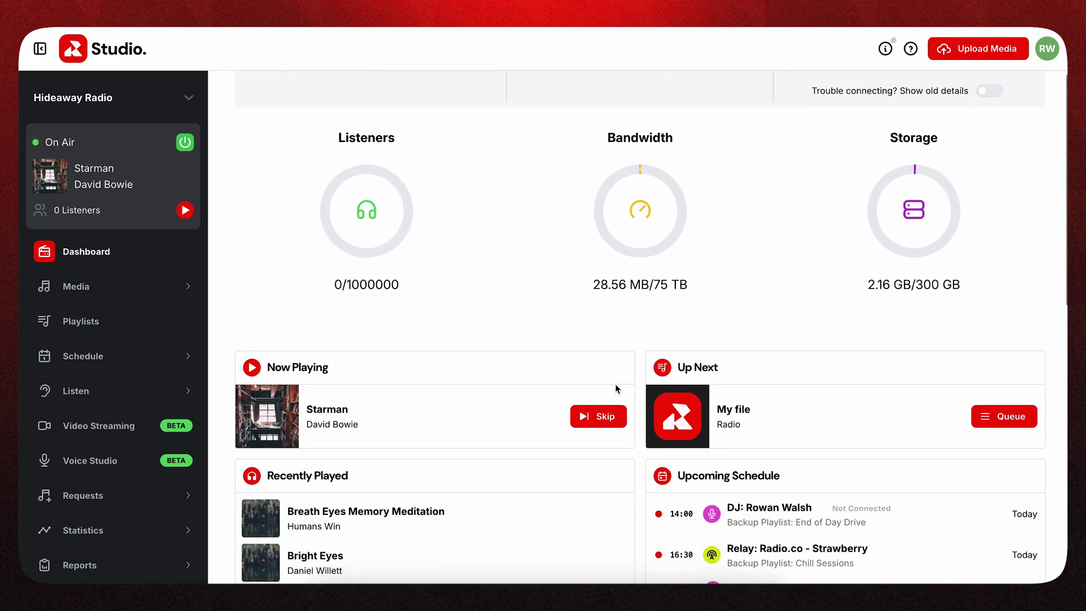
pyautogui.scroll(-3, 618, 388)
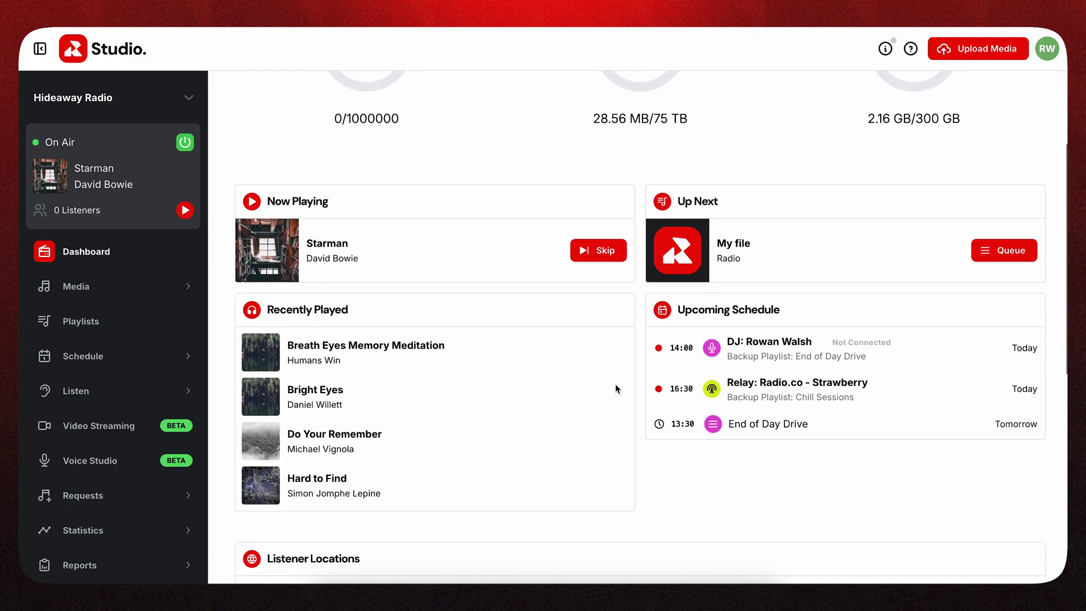
pyautogui.scroll(-5, 617, 389)
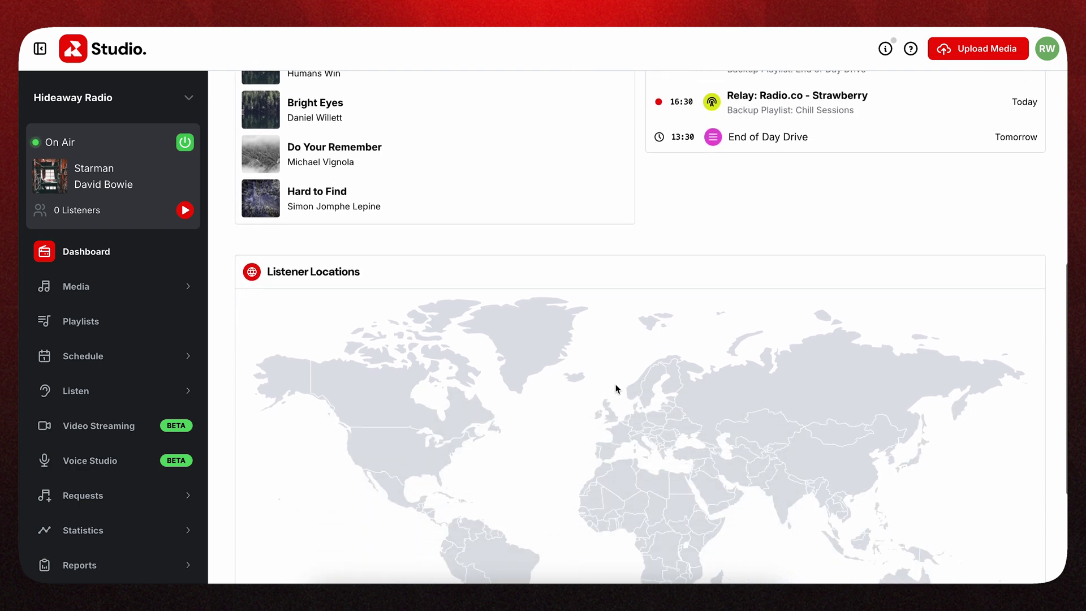
pyautogui.scroll(-2, 616, 388)
pyautogui.scroll(12, 616, 389)
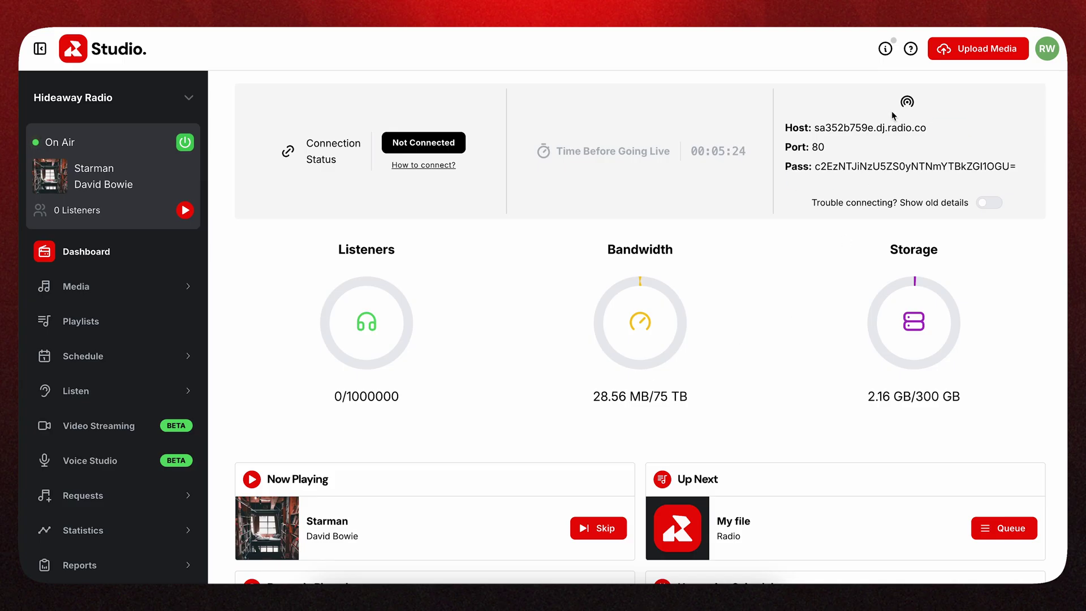
pyautogui.click(910, 49)
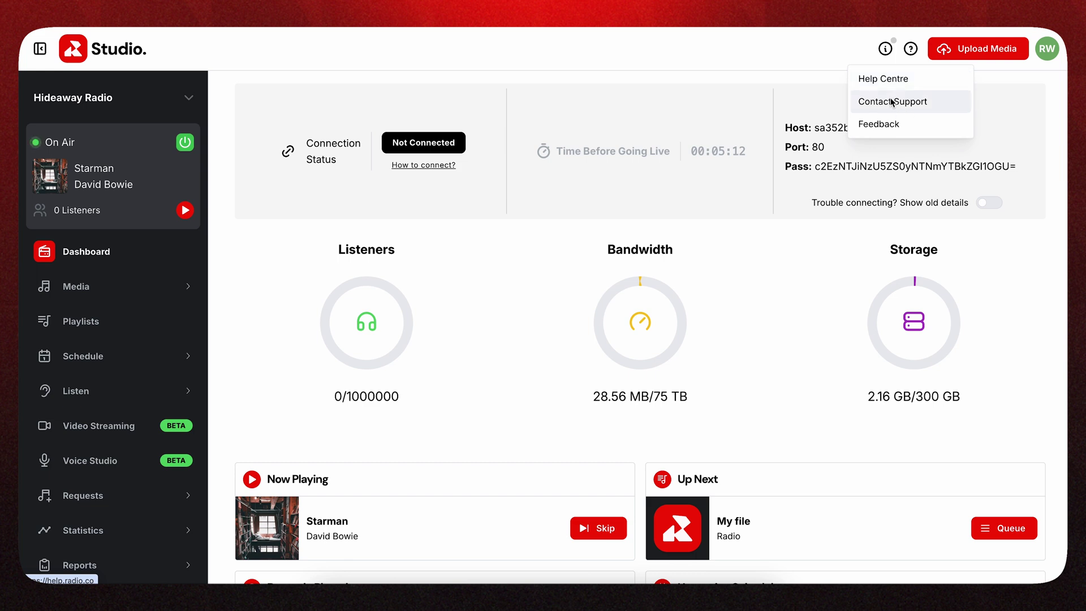
pyautogui.click(822, 308)
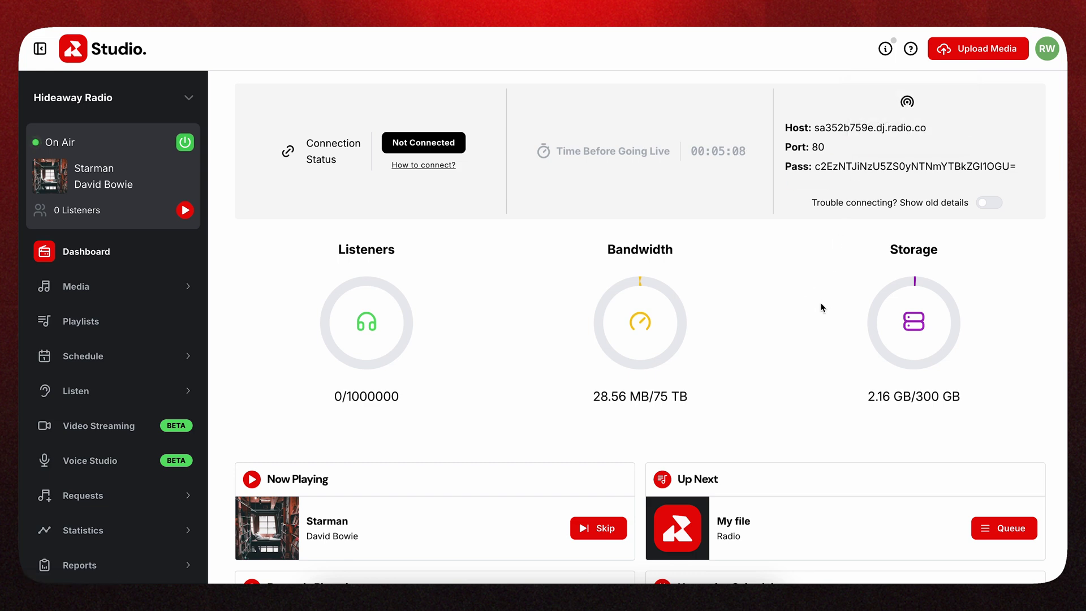